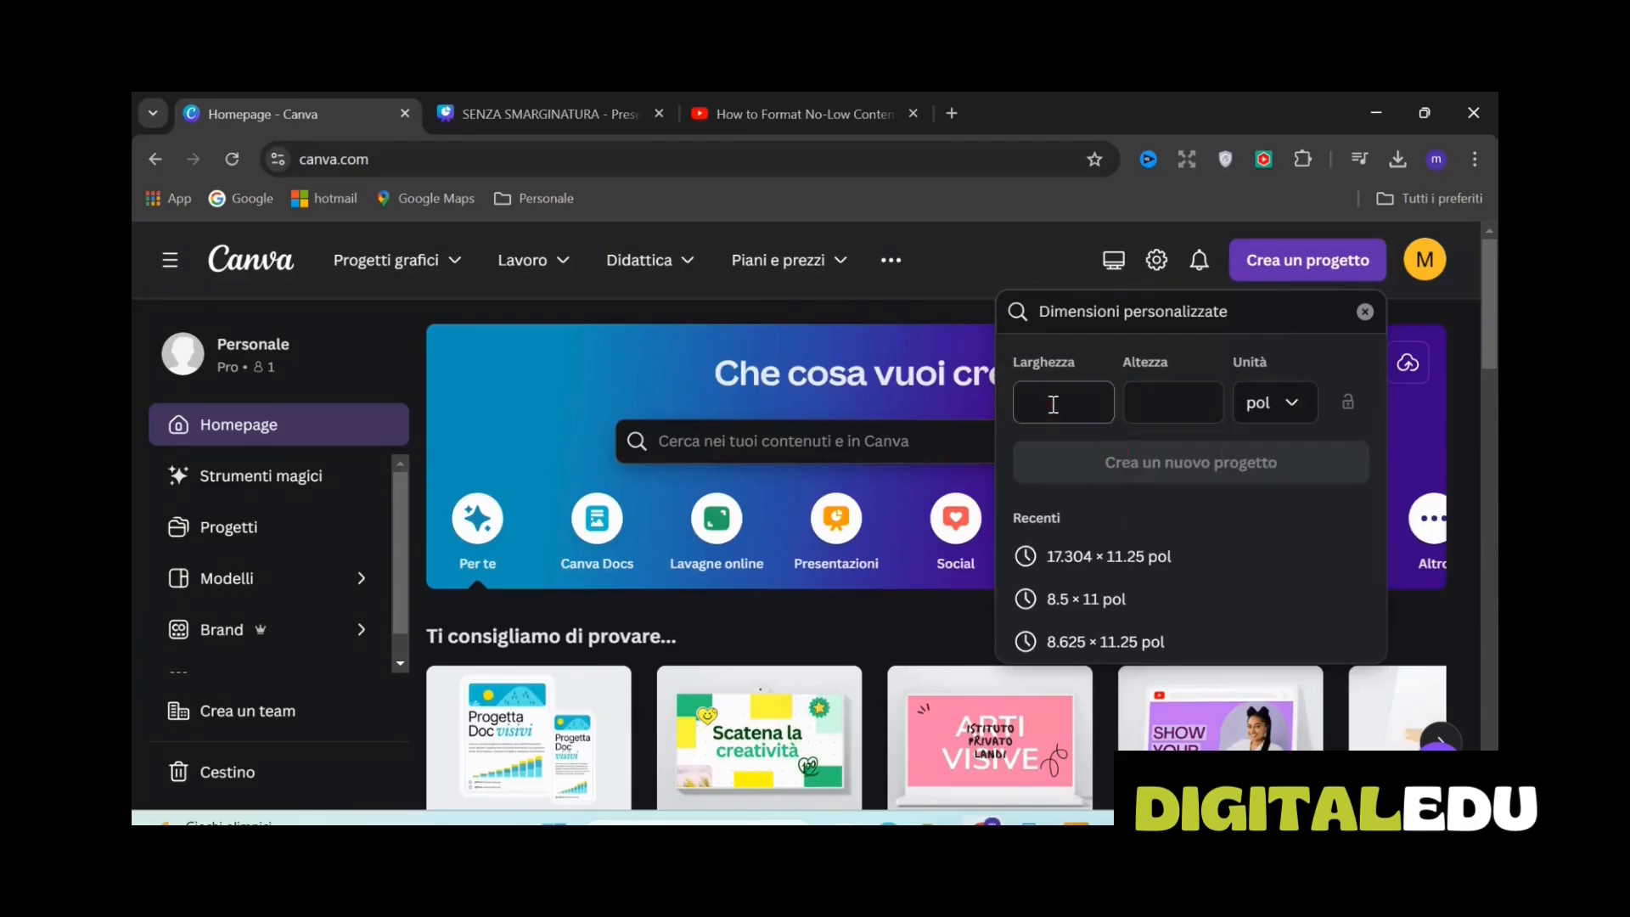
# Create a new custom-size project 8.625 wide by 11.25 high in inches
pyautogui.click(1052, 404)
pyautogui.write('8.625')
pyautogui.click(1159, 407)
pyautogui.write('11.25')
pyautogui.press('Return')
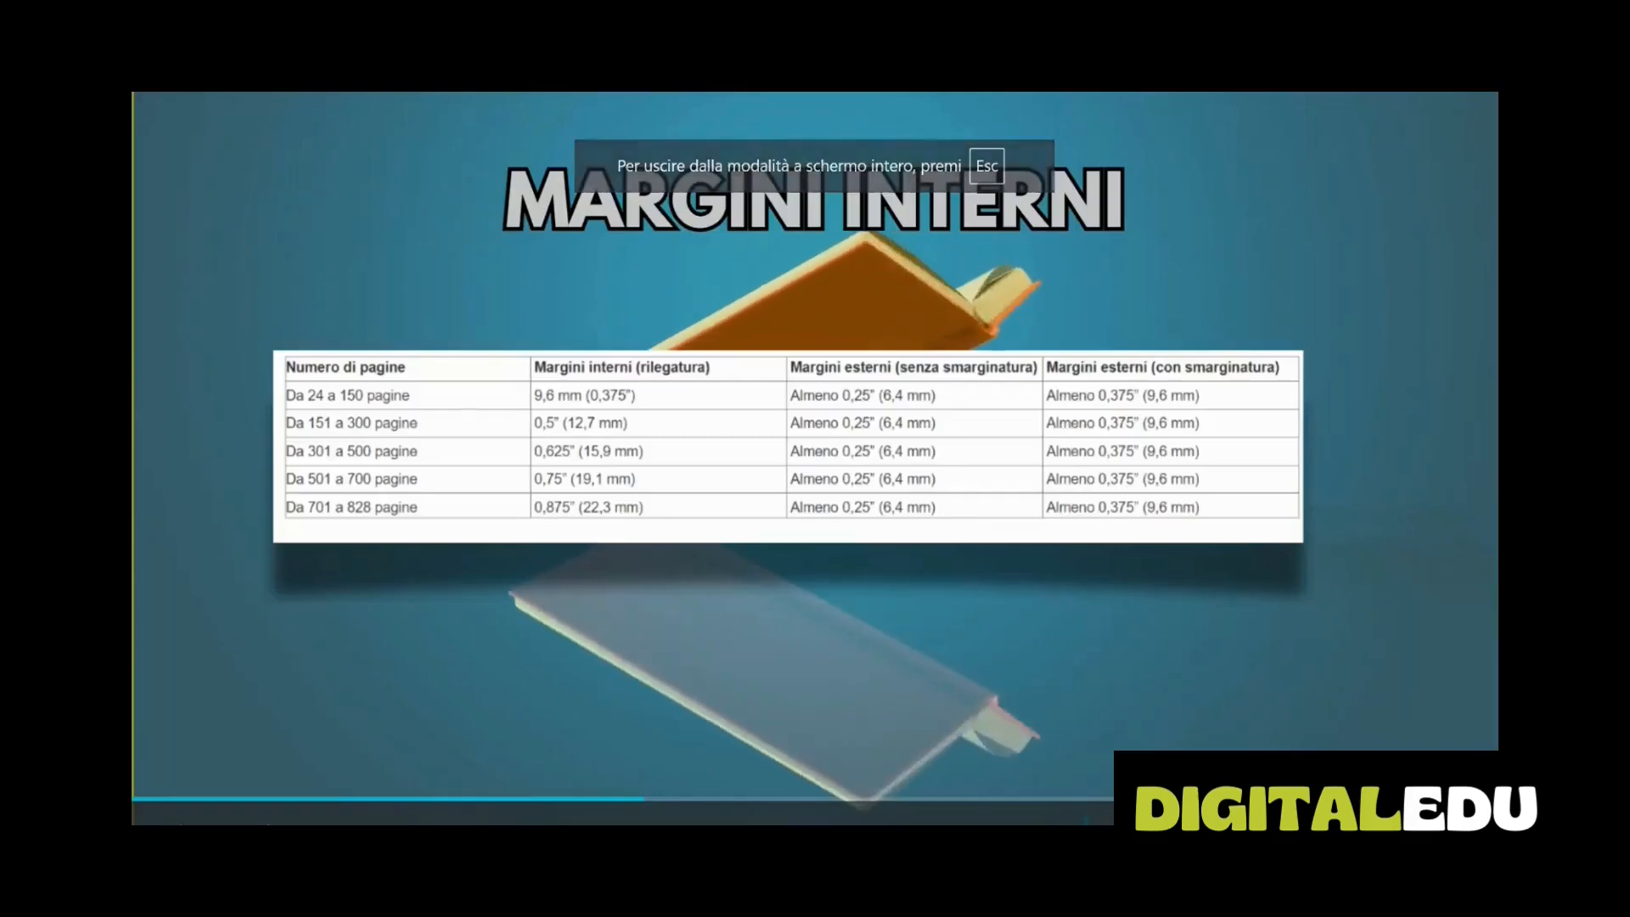
# Examine the table of internal and external margins by page count, with and without bleed
pyautogui.click(273, 433)
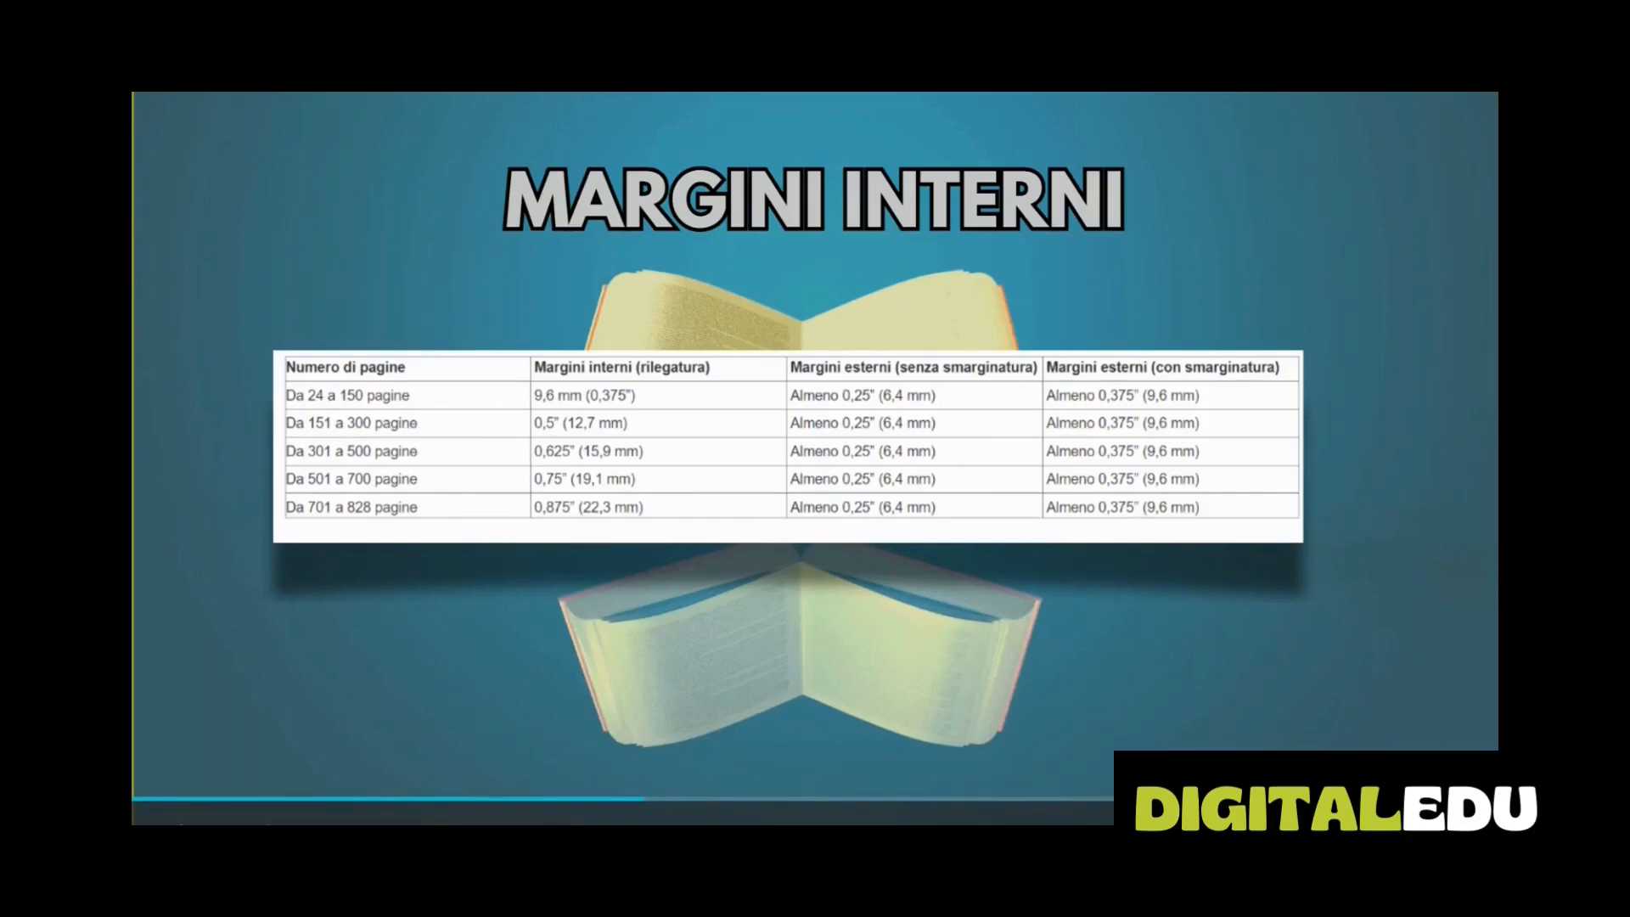
pyautogui.click(946, 435)
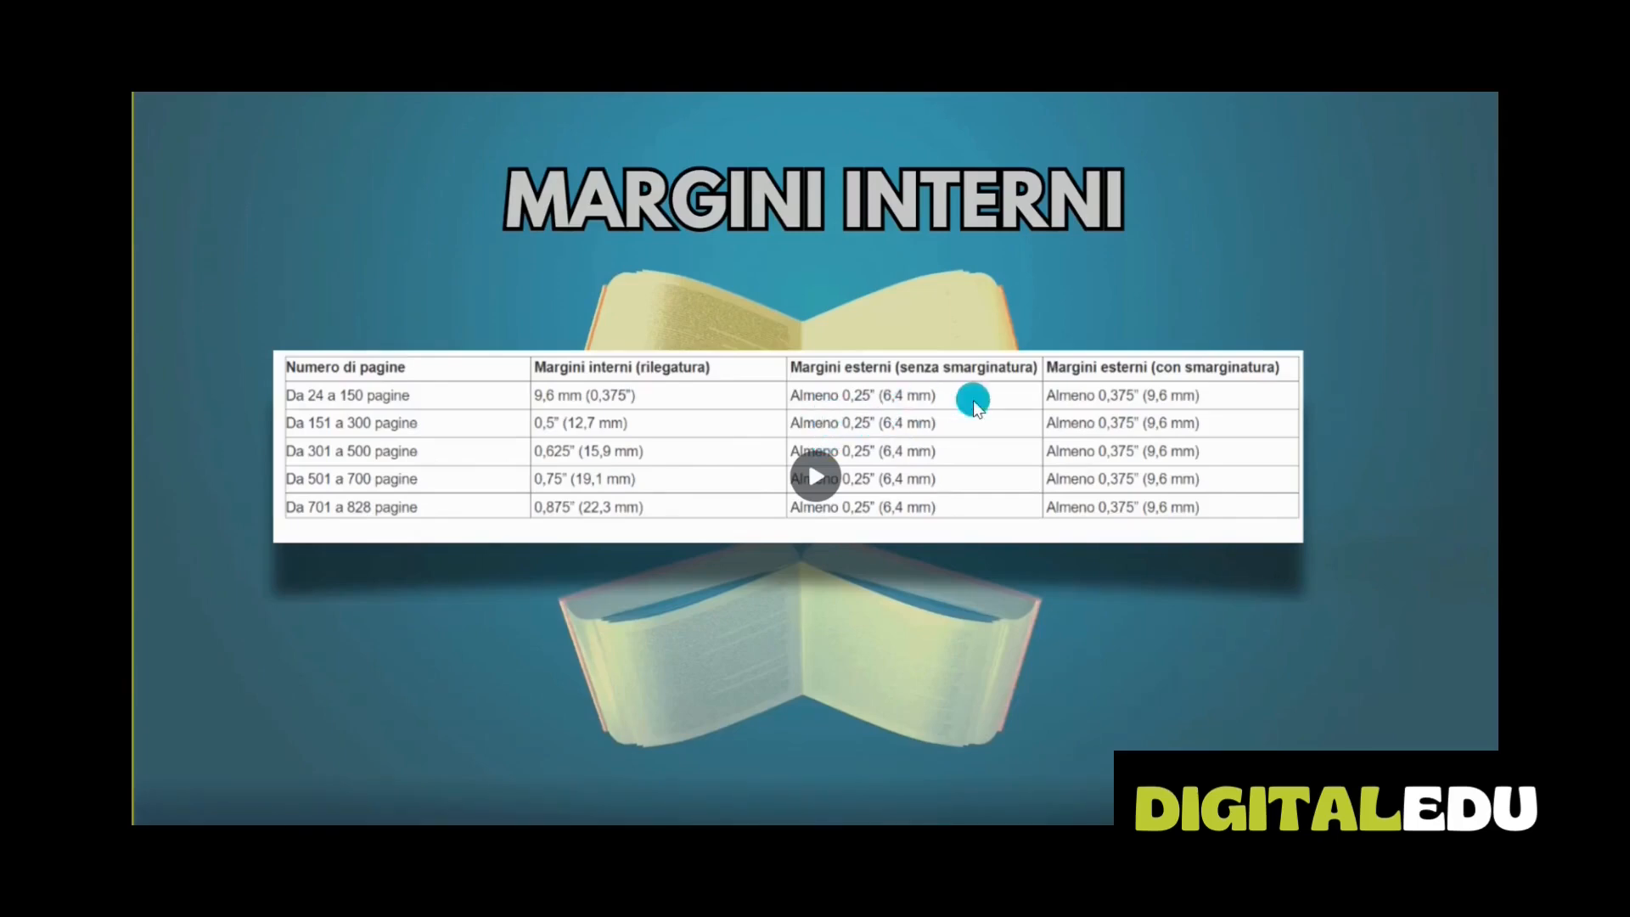
pyautogui.click(952, 612)
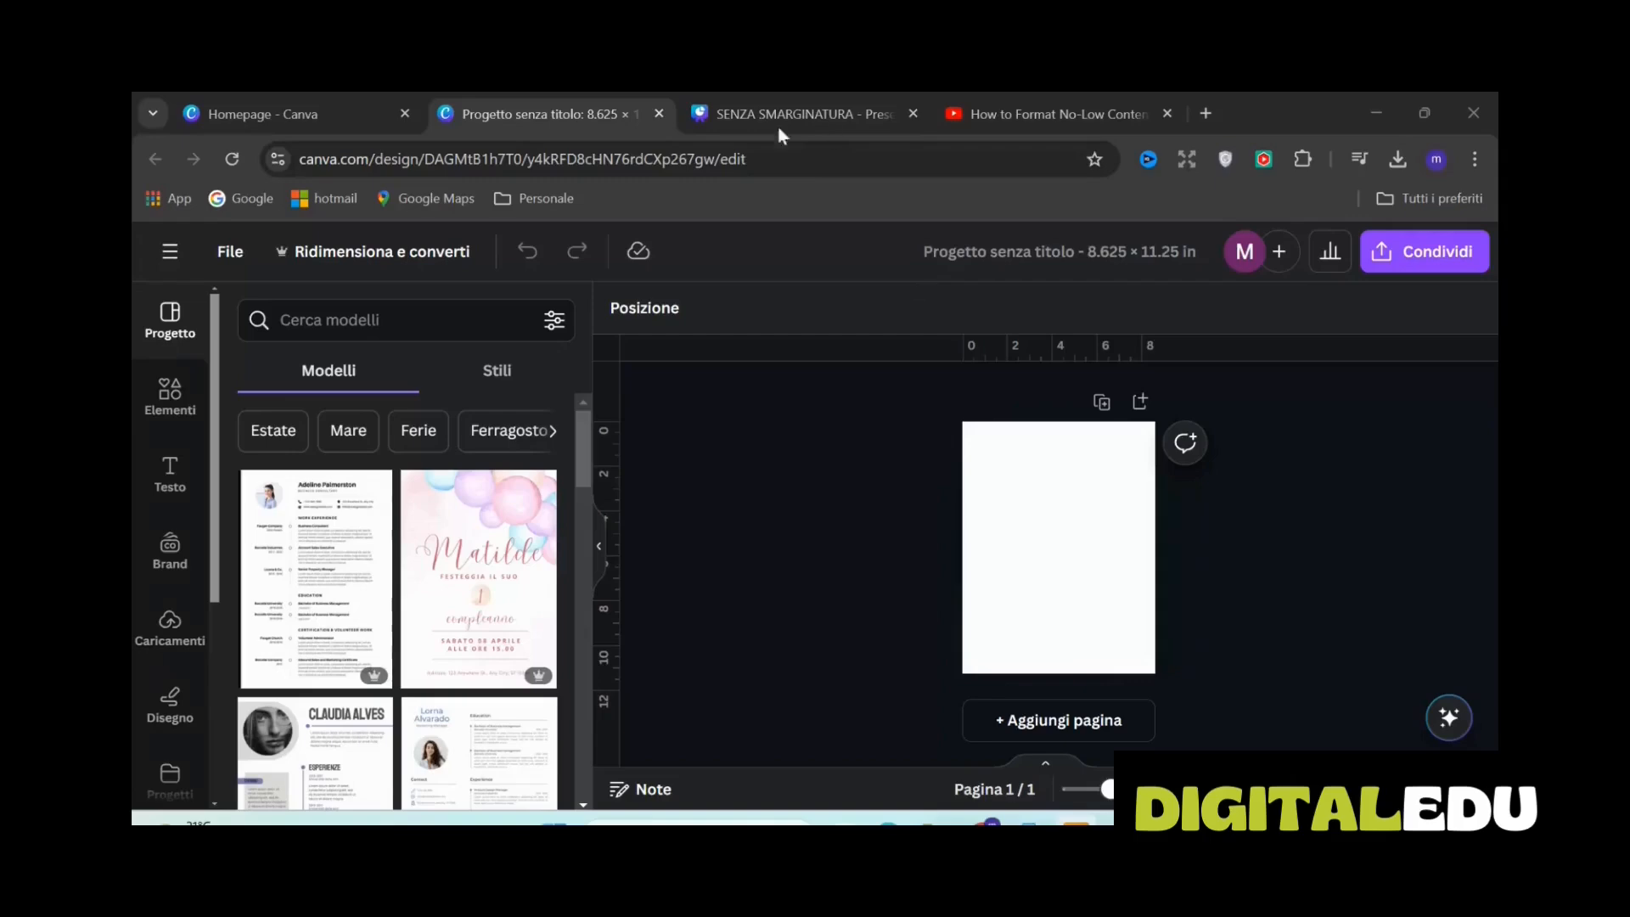
# Place a vertical guide near the page's left edge and fit a small square shape between that edge and the guide
pyautogui.moveTo(613, 397); pyautogui.dragTo(971, 423)
pyautogui.click(170, 393)
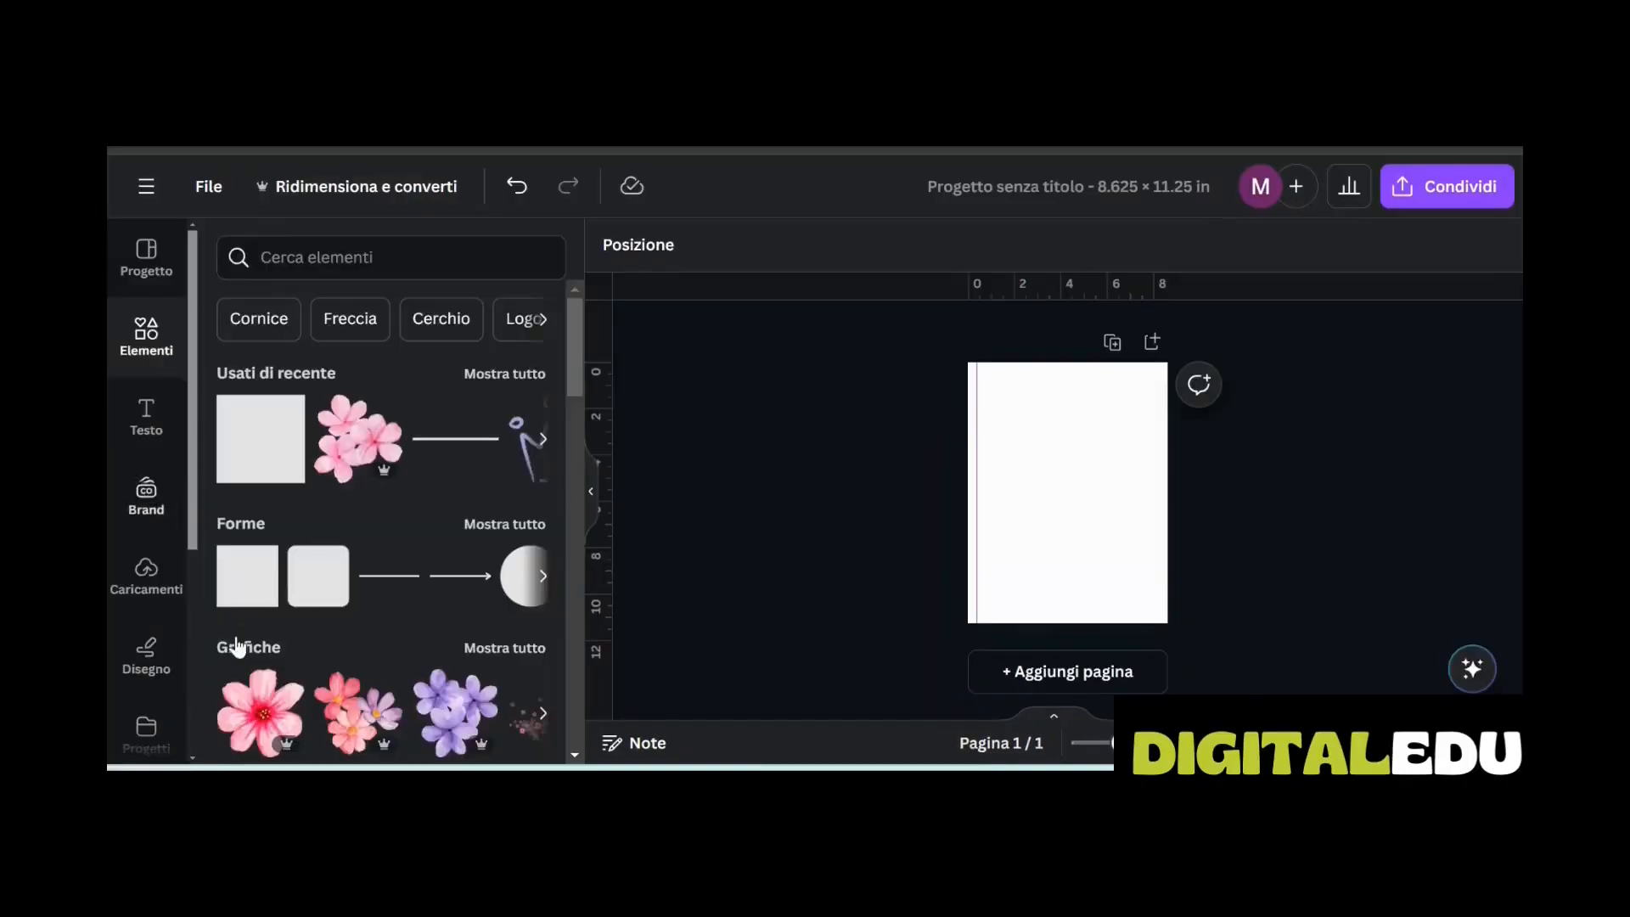
pyautogui.click(250, 635)
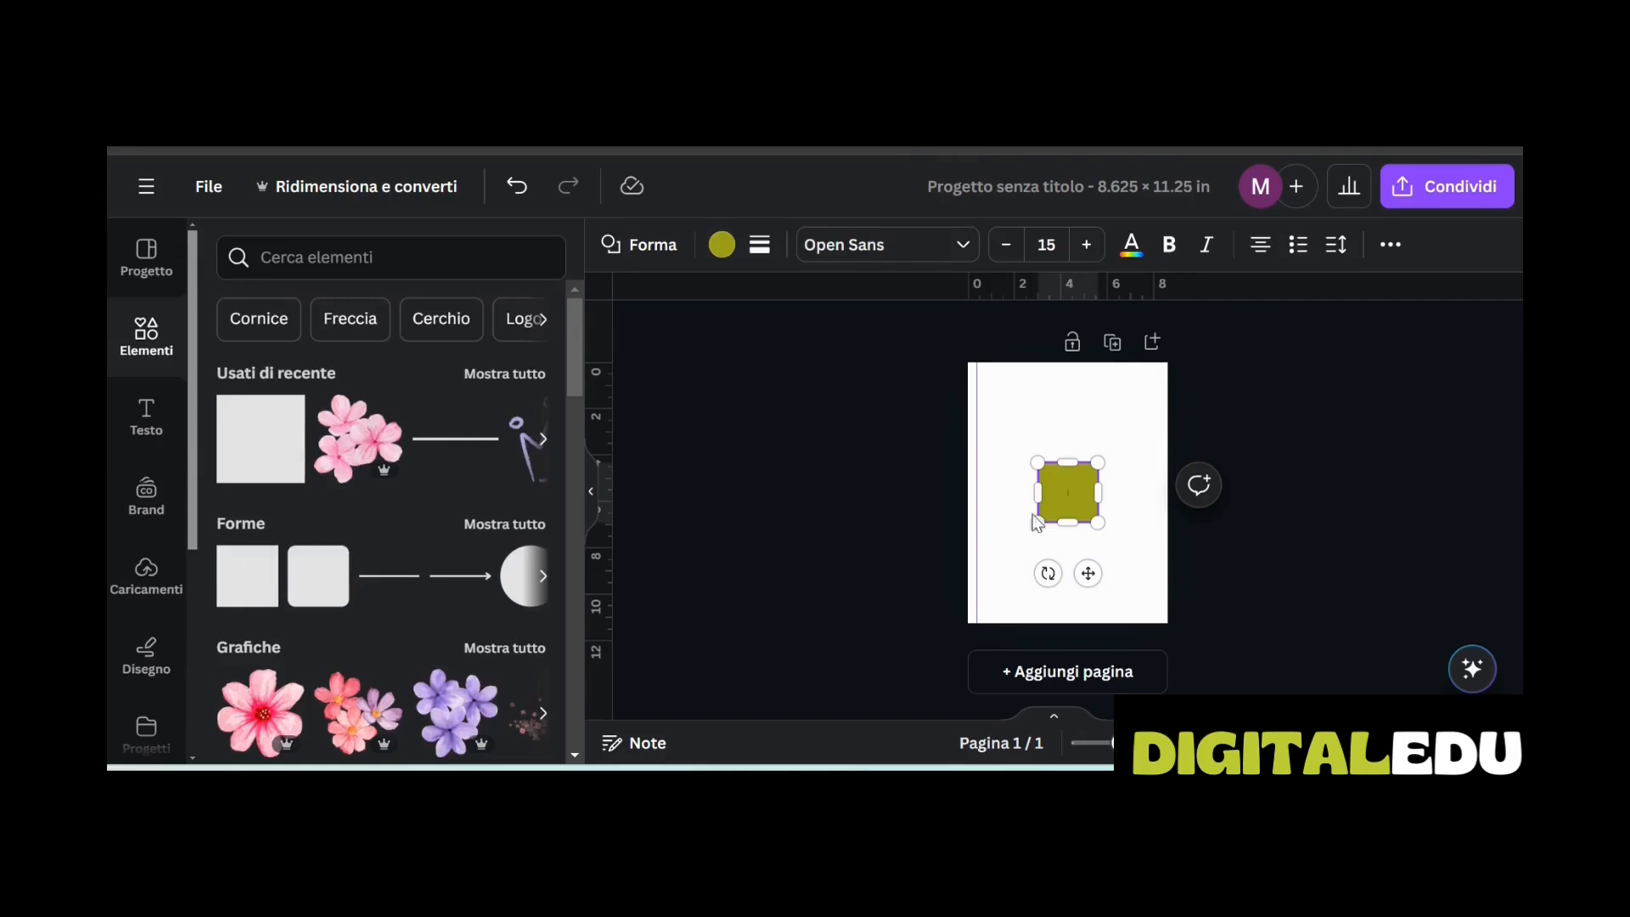
pyautogui.moveTo(1037, 463); pyautogui.dragTo(973, 489)
pyautogui.click(1076, 510)
# Duplicate the small square, place the copy at the page's right edge with a matching vertical guide, and add another copy mid-page
pyautogui.click(939, 431)
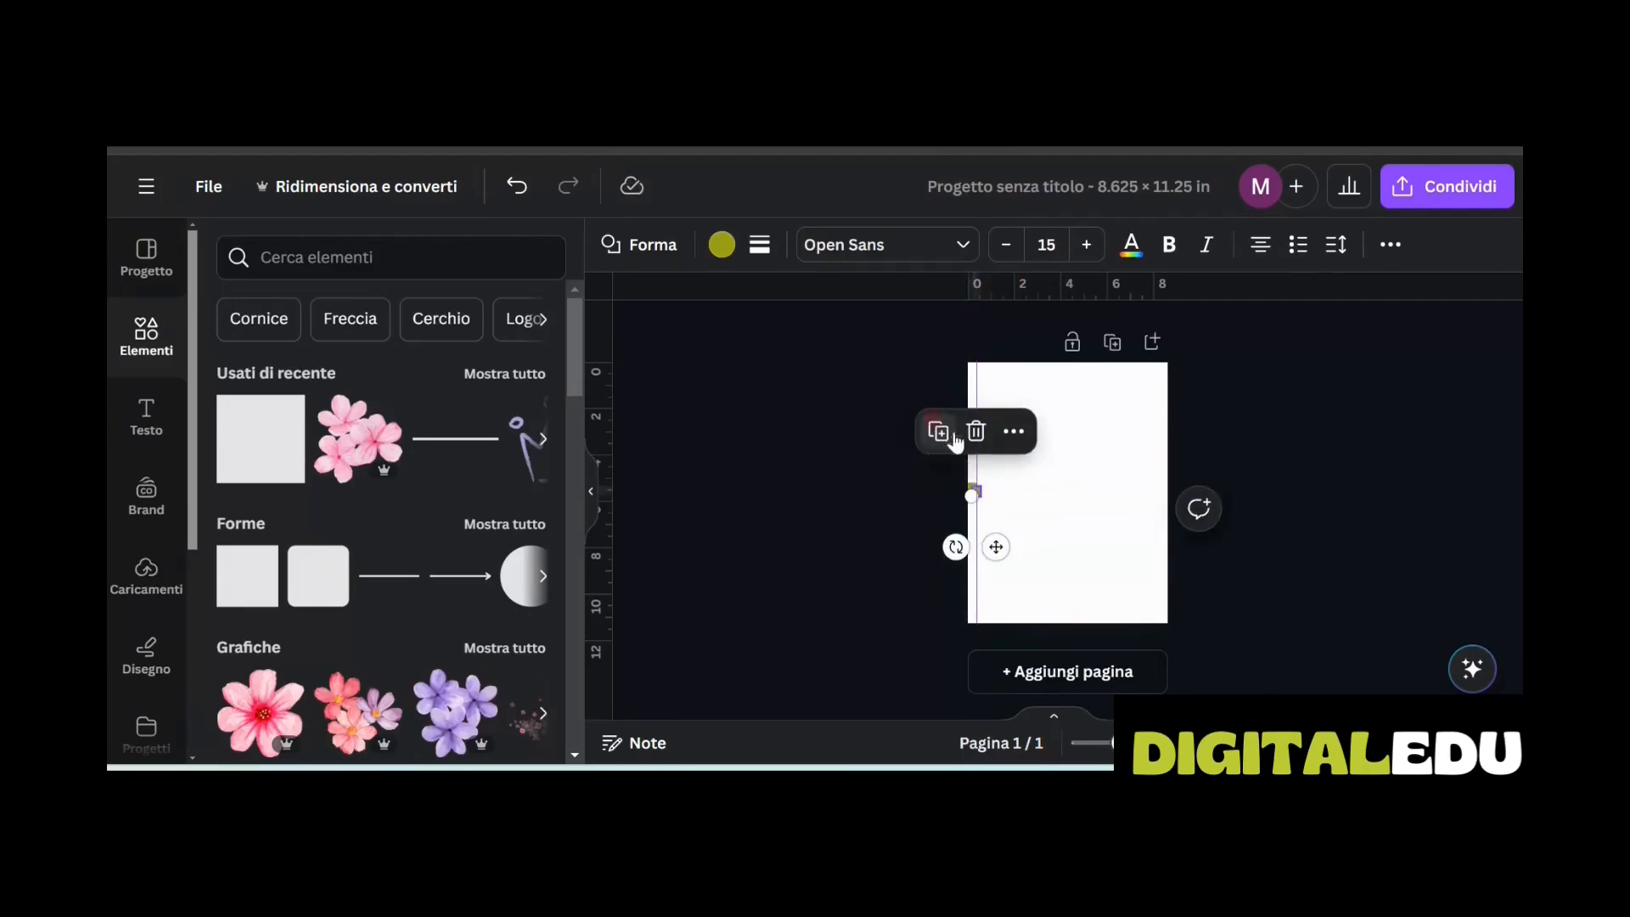
pyautogui.click(991, 500)
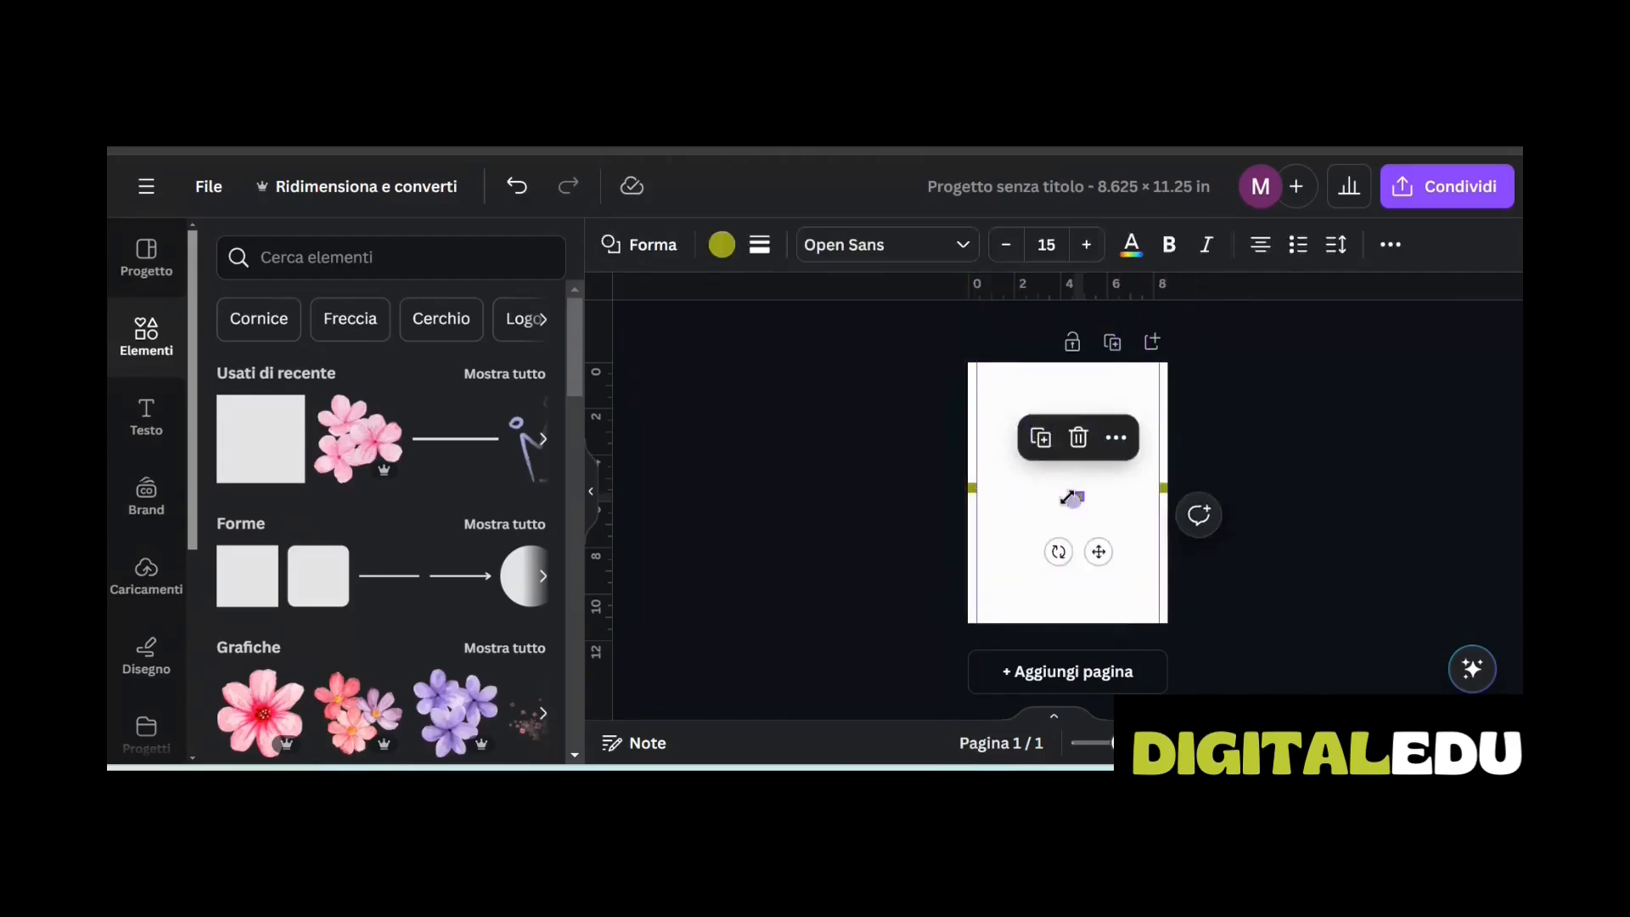
pyautogui.click(1117, 489)
# Place square copies at the middle of the page's top and bottom edges and align horizontal guides with their inner sides
pyautogui.moveTo(1079, 500); pyautogui.dragTo(1063, 375)
pyautogui.click(1104, 414)
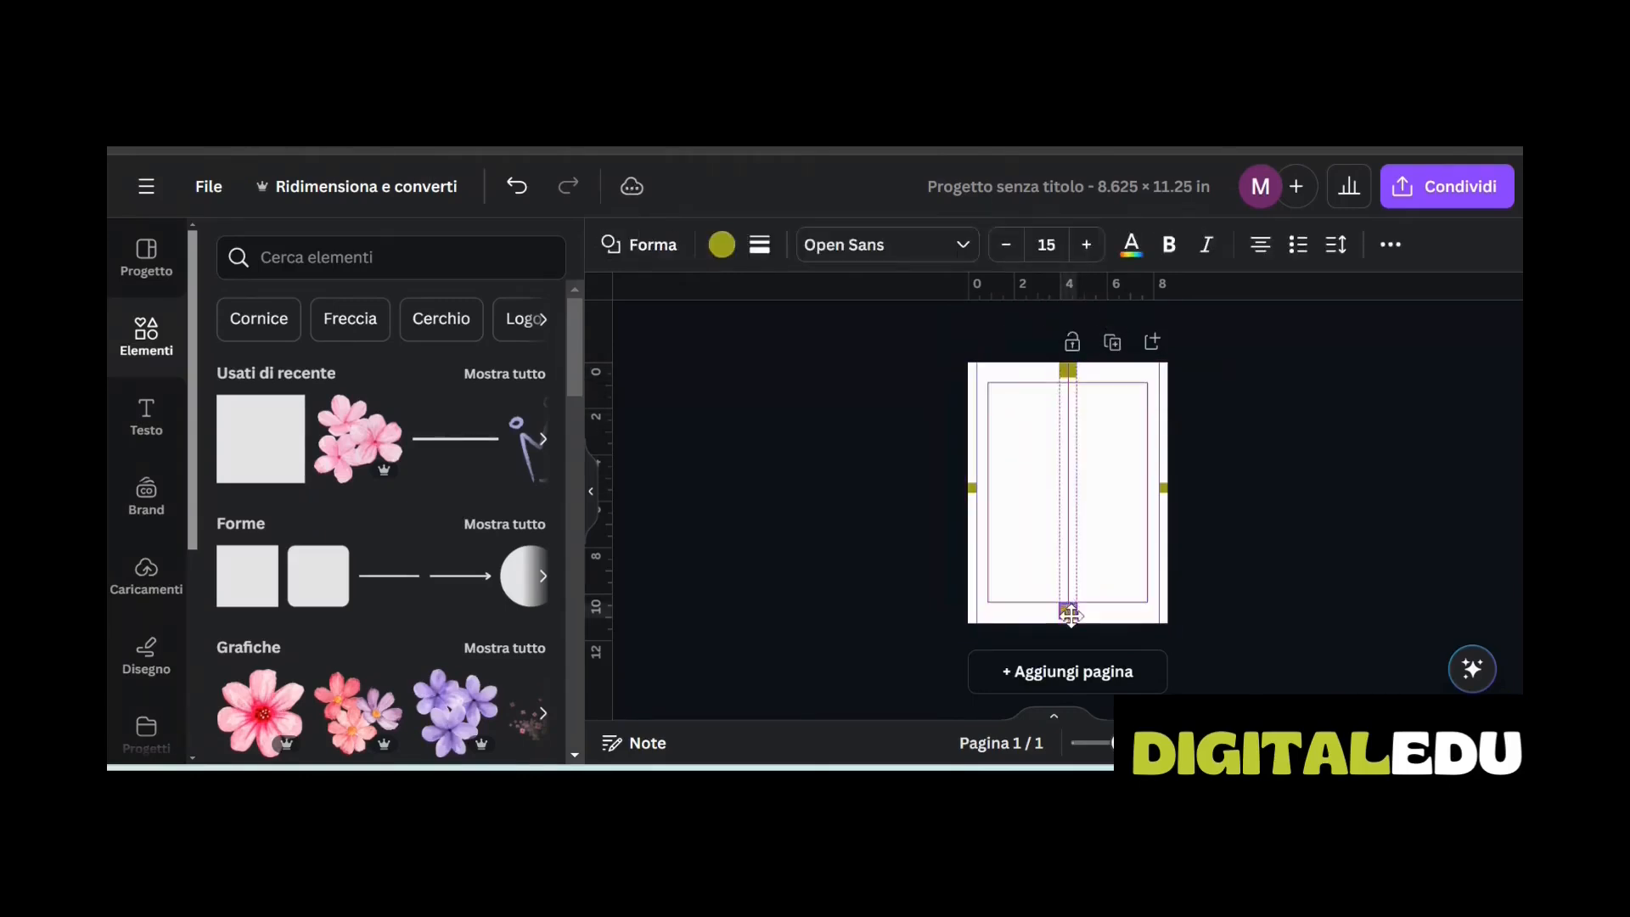
pyautogui.moveTo(1070, 617); pyautogui.dragTo(1071, 616)
pyautogui.moveTo(1071, 616); pyautogui.dragTo(1071, 616)
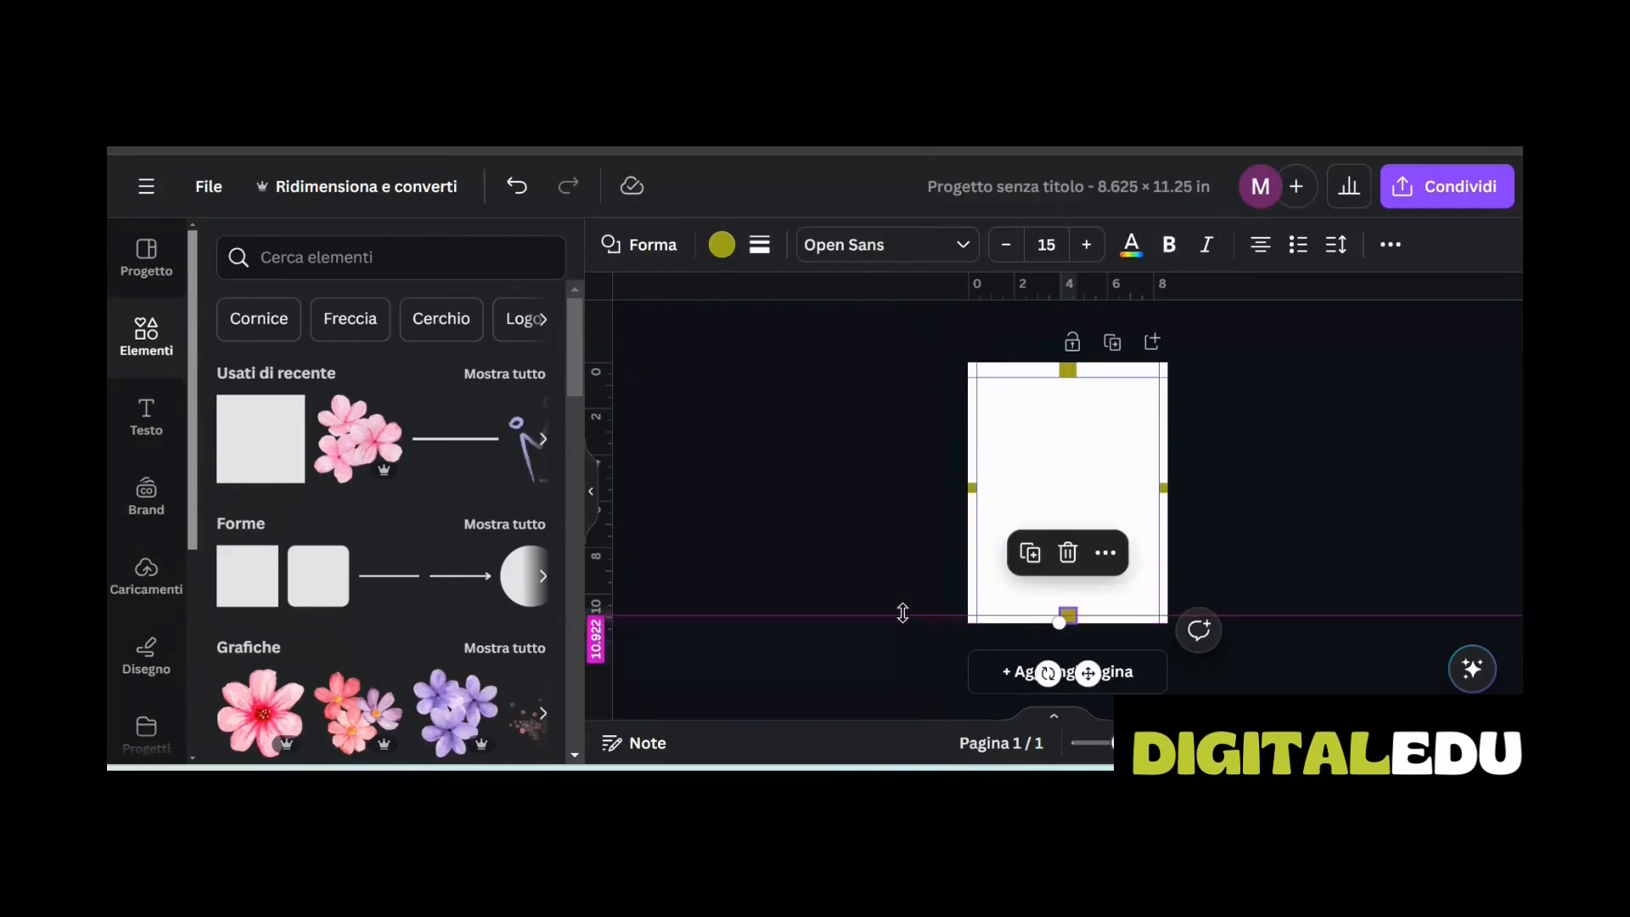
pyautogui.moveTo(903, 612); pyautogui.dragTo(904, 609)
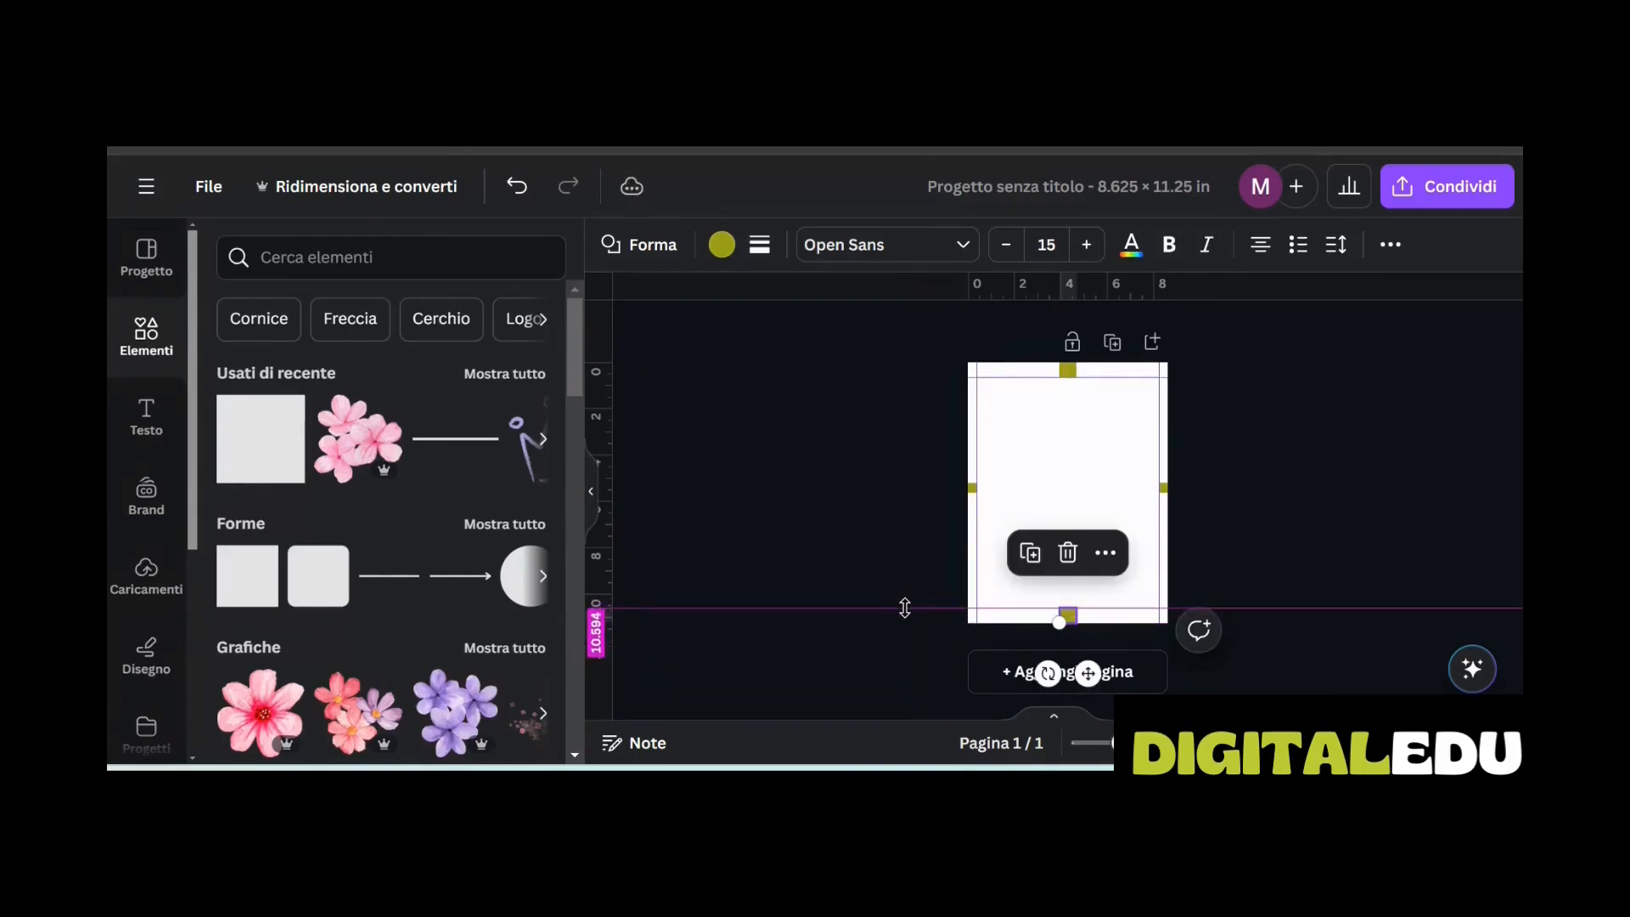
pyautogui.click(1034, 401)
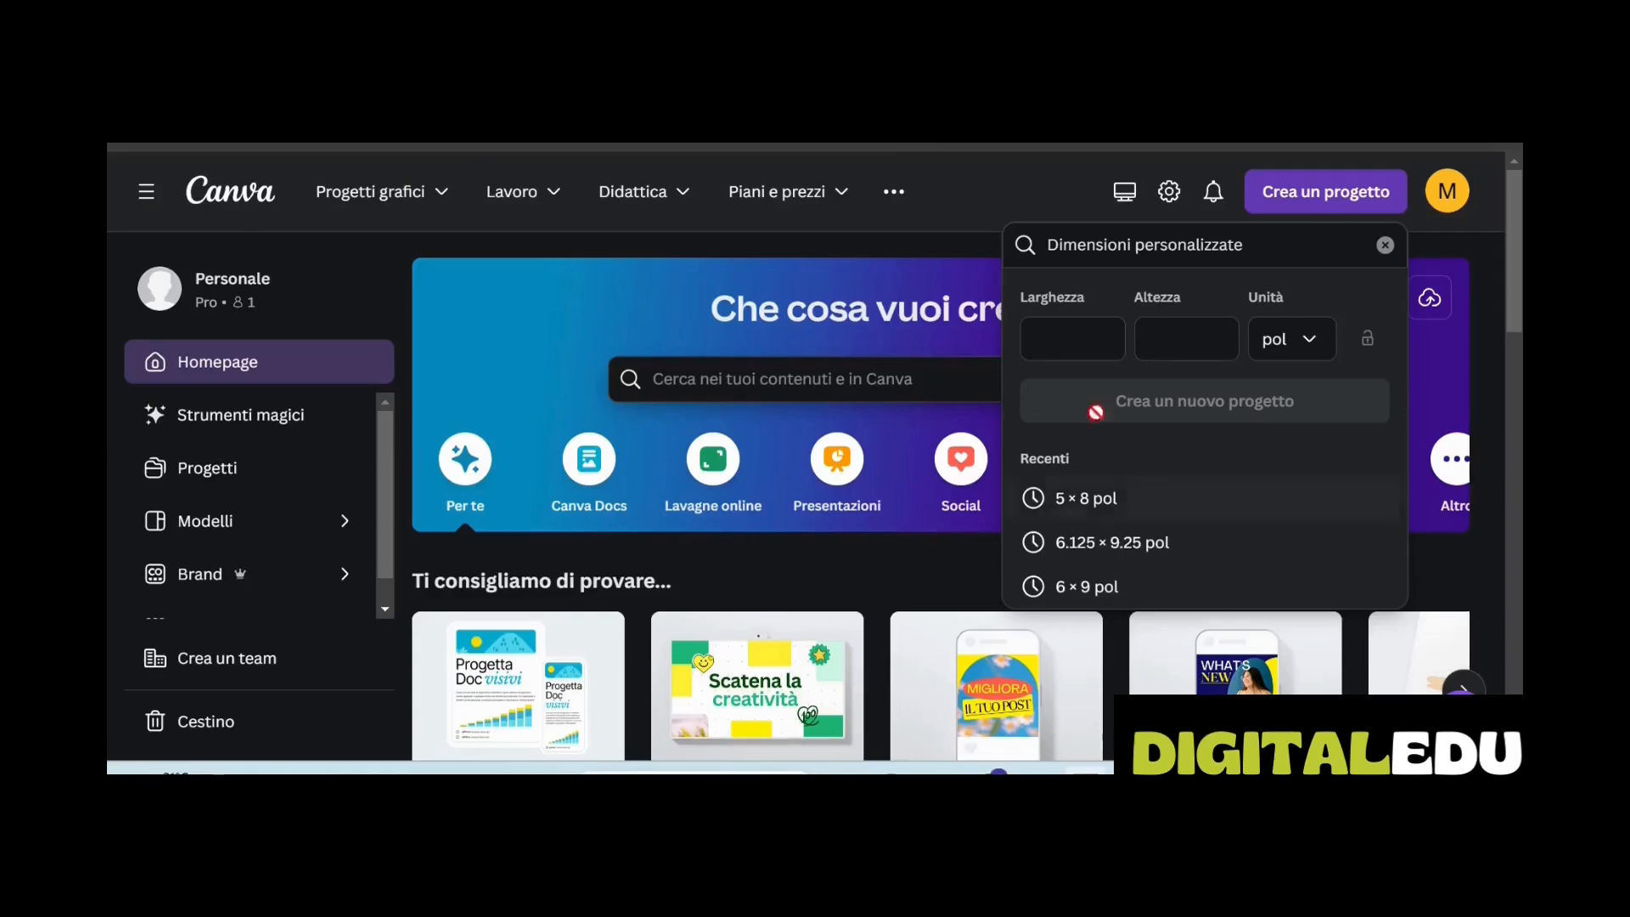
# Create a new 8 × 11 inch custom project and add a second blank page
pyautogui.click(1061, 348)
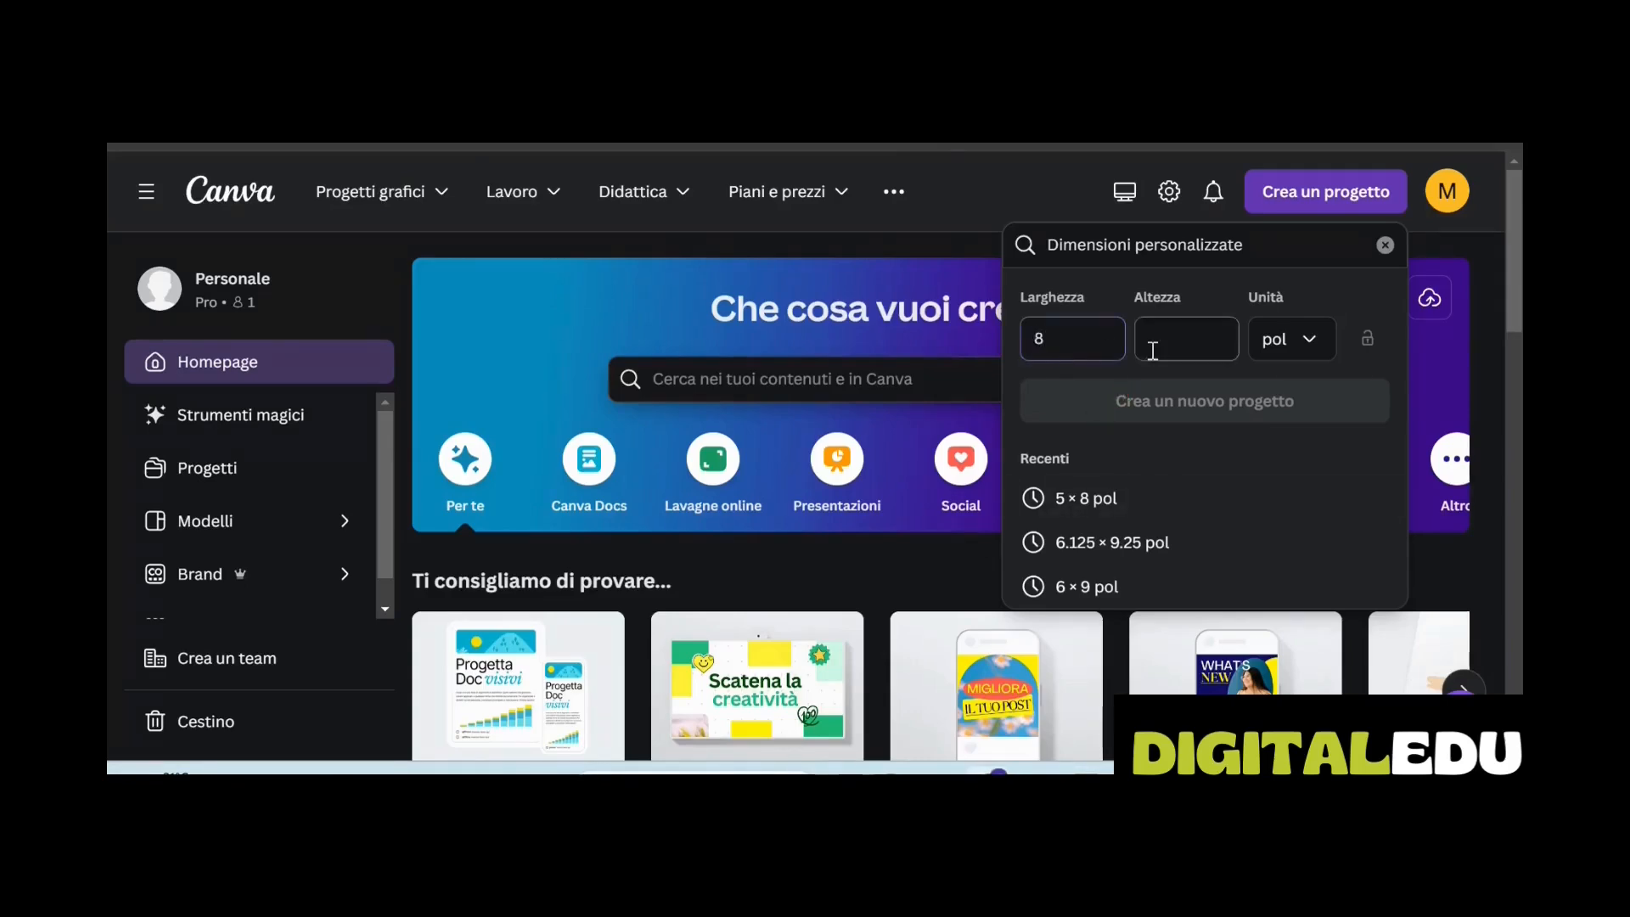
pyautogui.click(1171, 348)
pyautogui.write('11')
pyautogui.click(1183, 402)
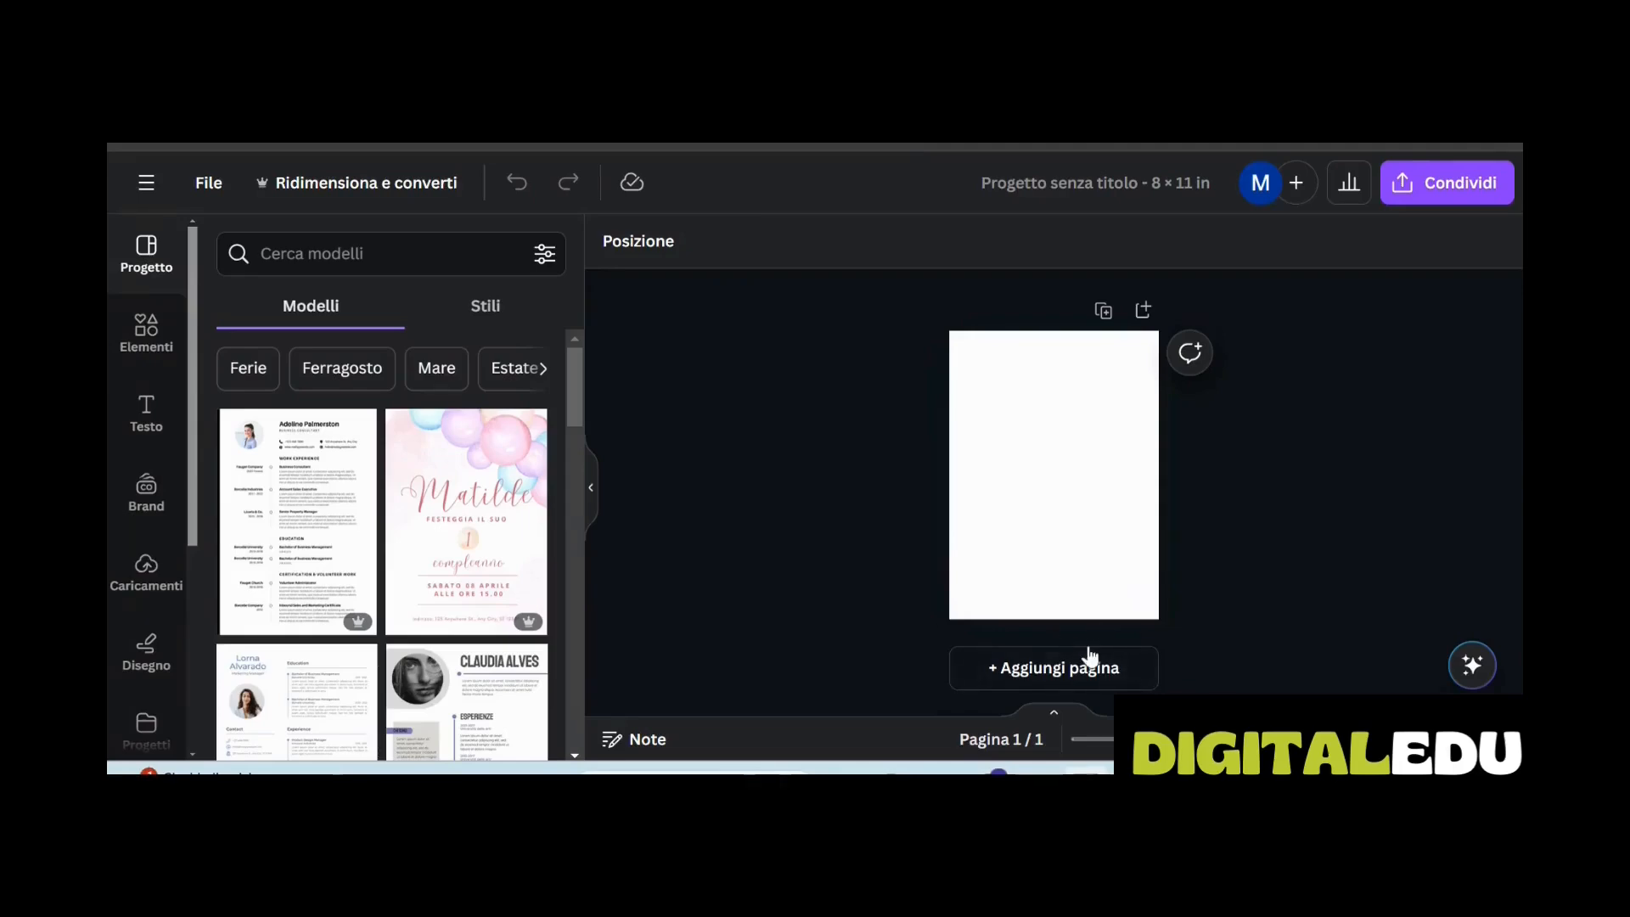
pyautogui.click(1085, 659)
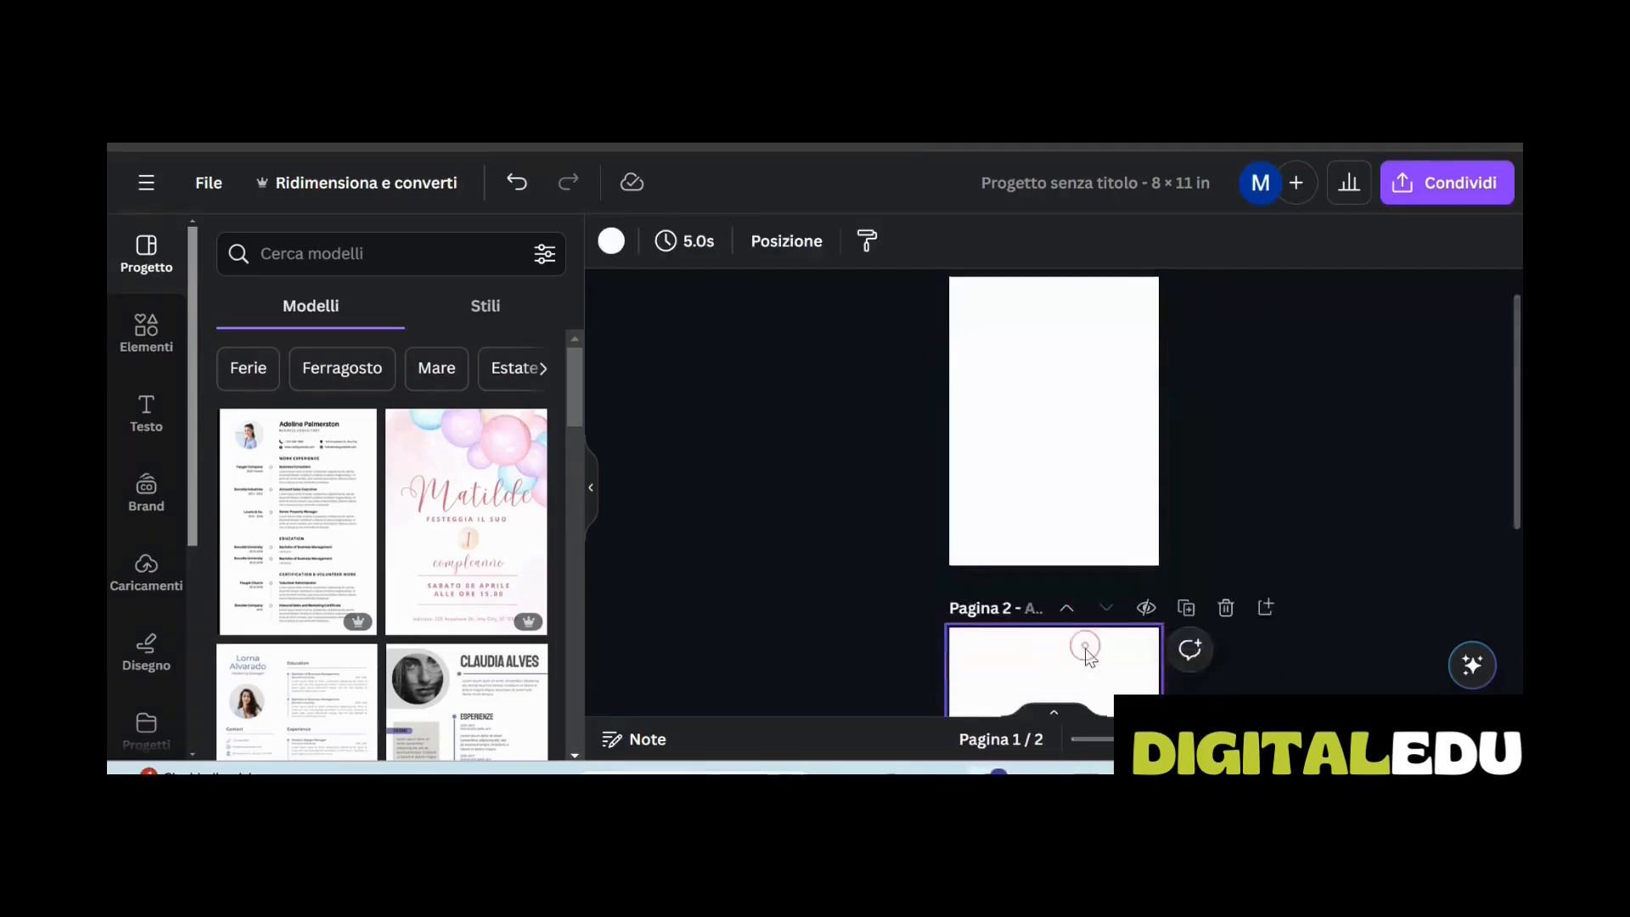
# Look over blank pages 1 and 2, comparing their left and right edges
pyautogui.scroll(2, 1053, 510)
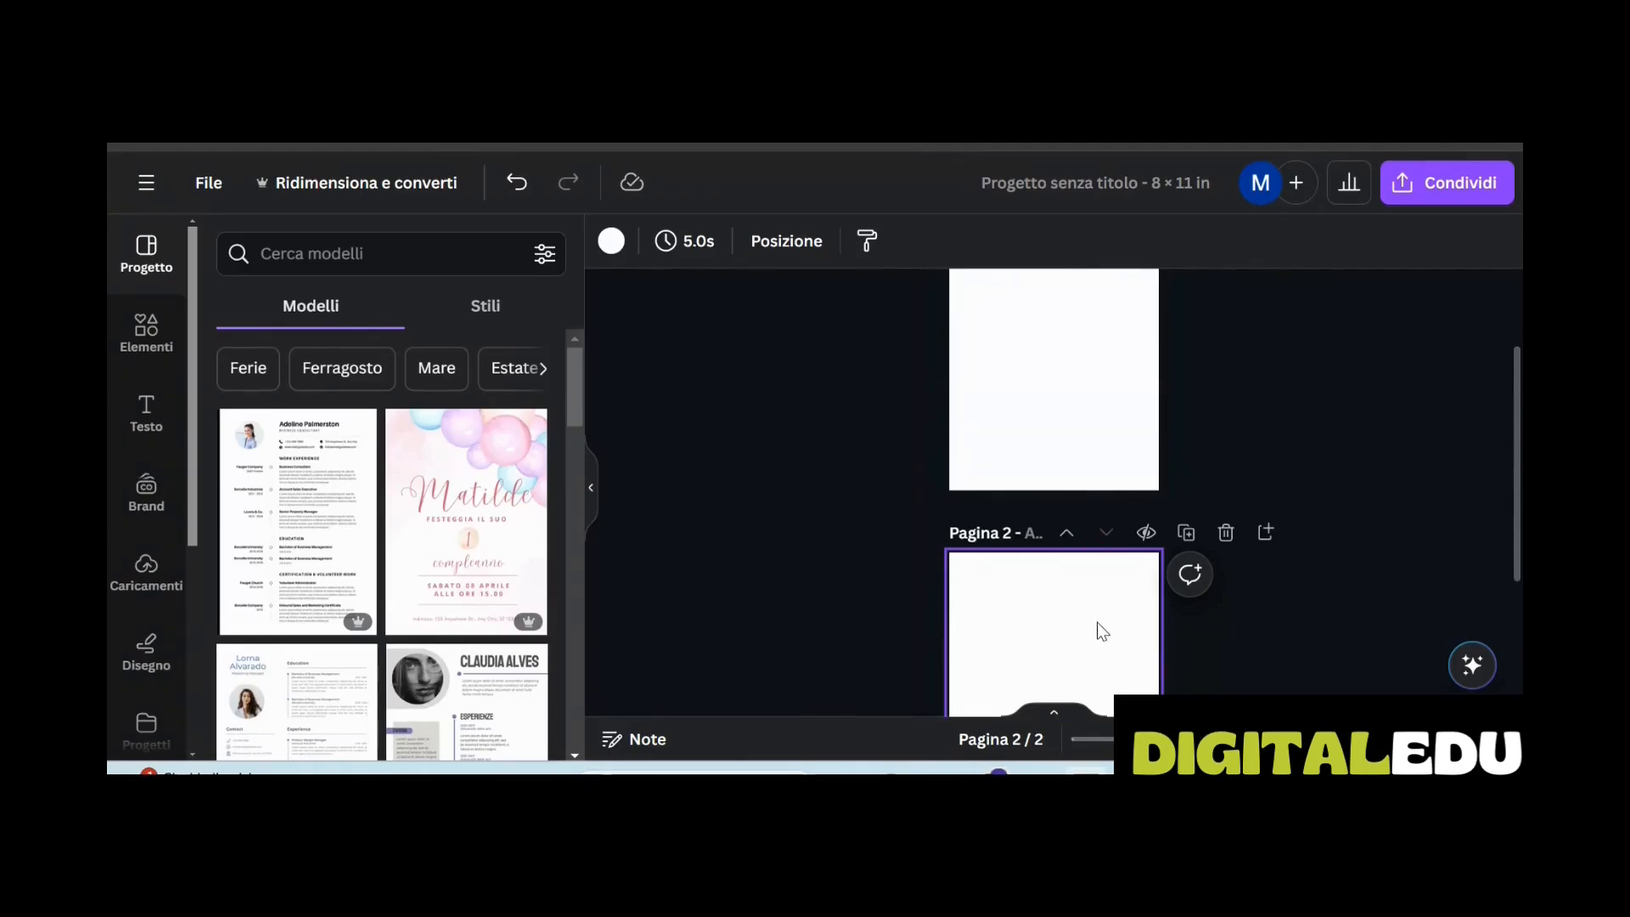
pyautogui.scroll(2, 1129, 628)
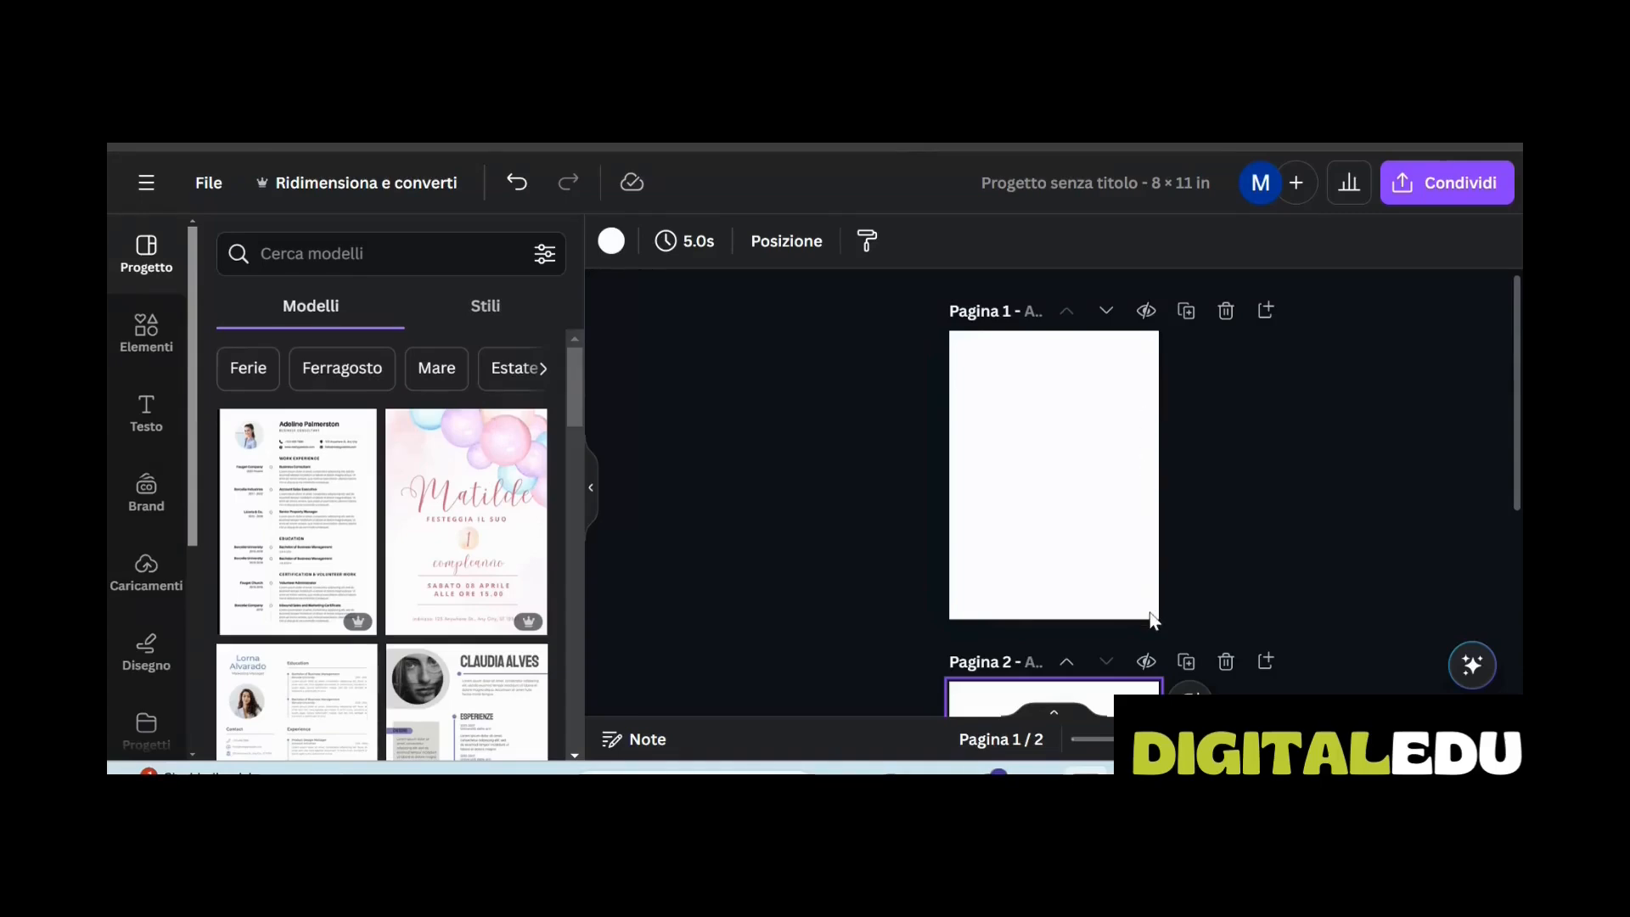
pyautogui.scroll(-3, 1075, 463)
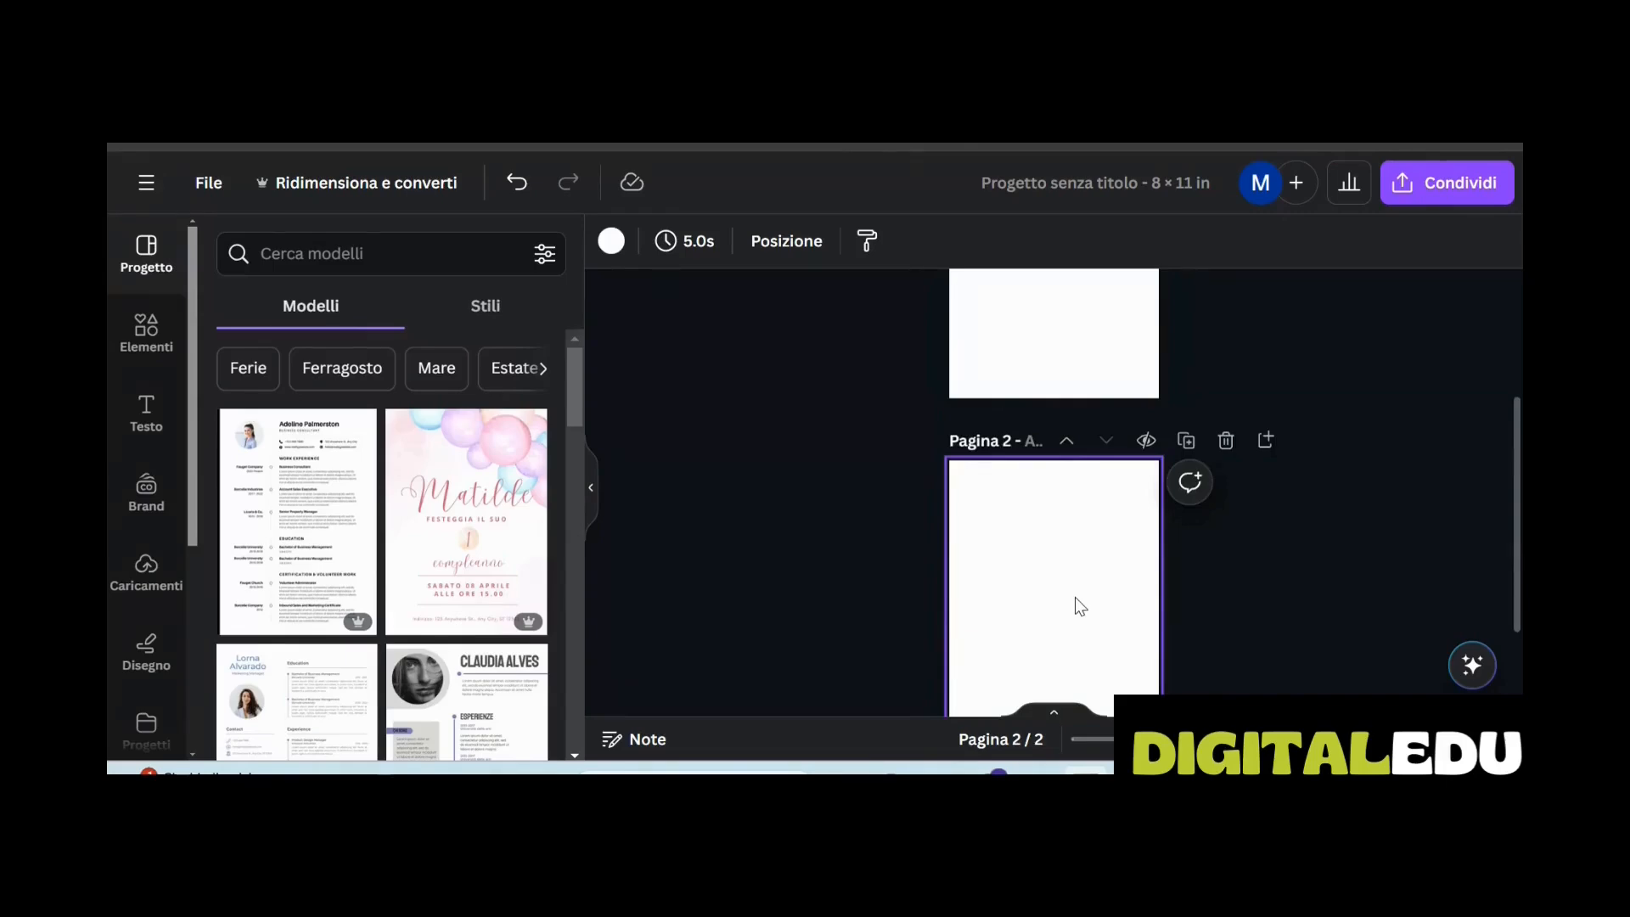
pyautogui.scroll(-2, 1052, 584)
pyautogui.scroll(2, 994, 510)
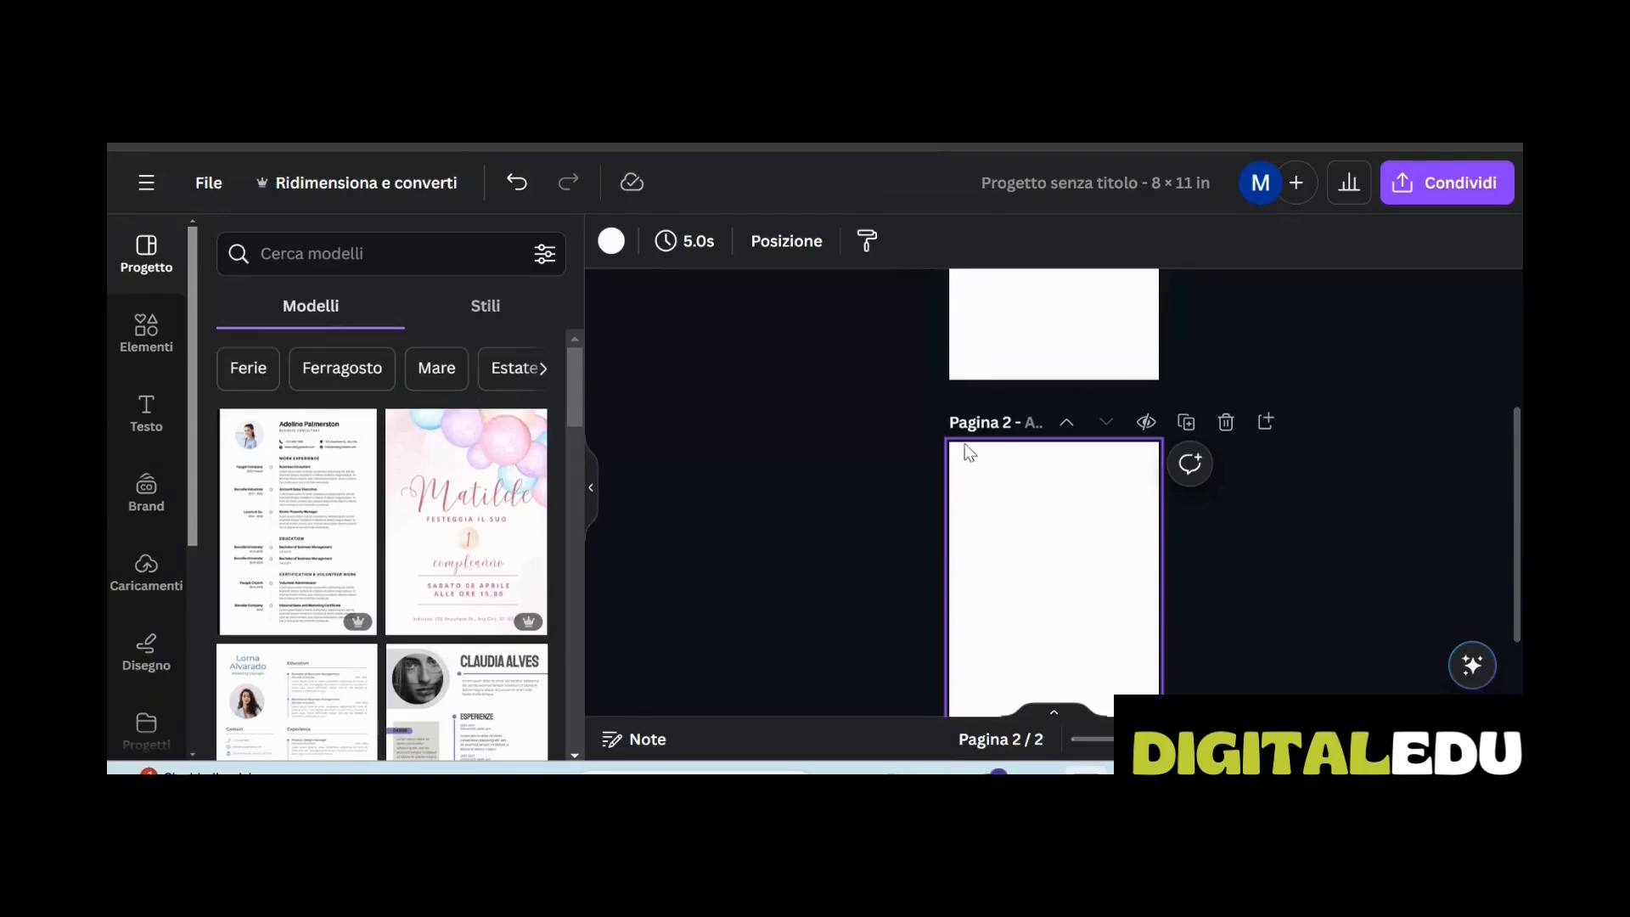
pyautogui.scroll(3, 939, 484)
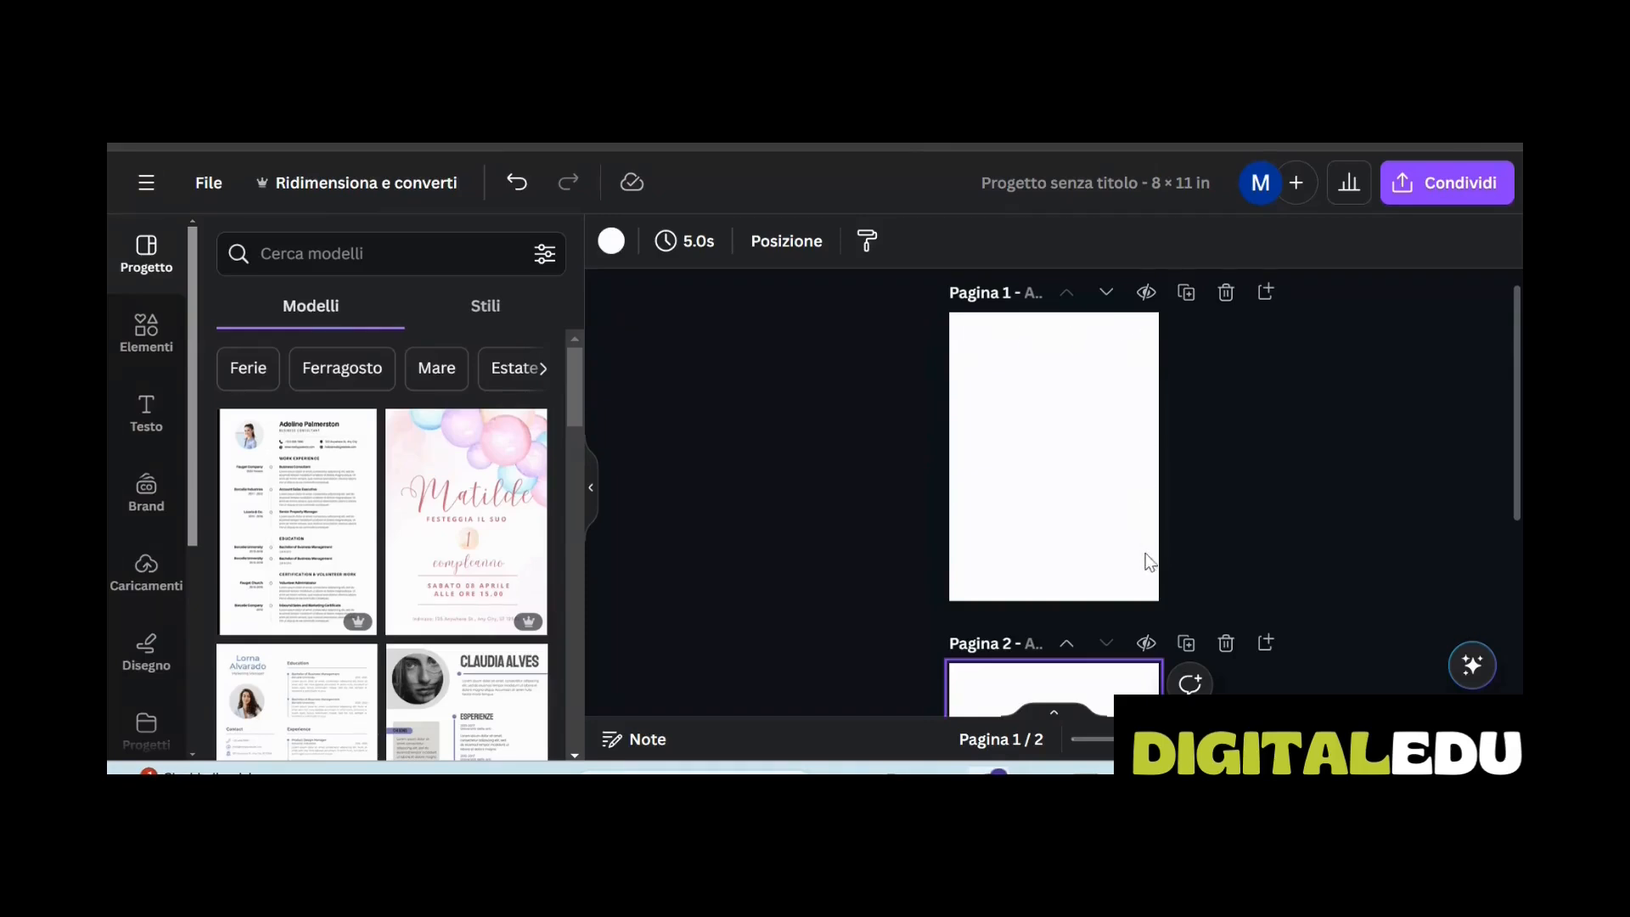
pyautogui.scroll(-2, 1036, 450)
pyautogui.scroll(2, 1104, 382)
pyautogui.scroll(-2, 959, 560)
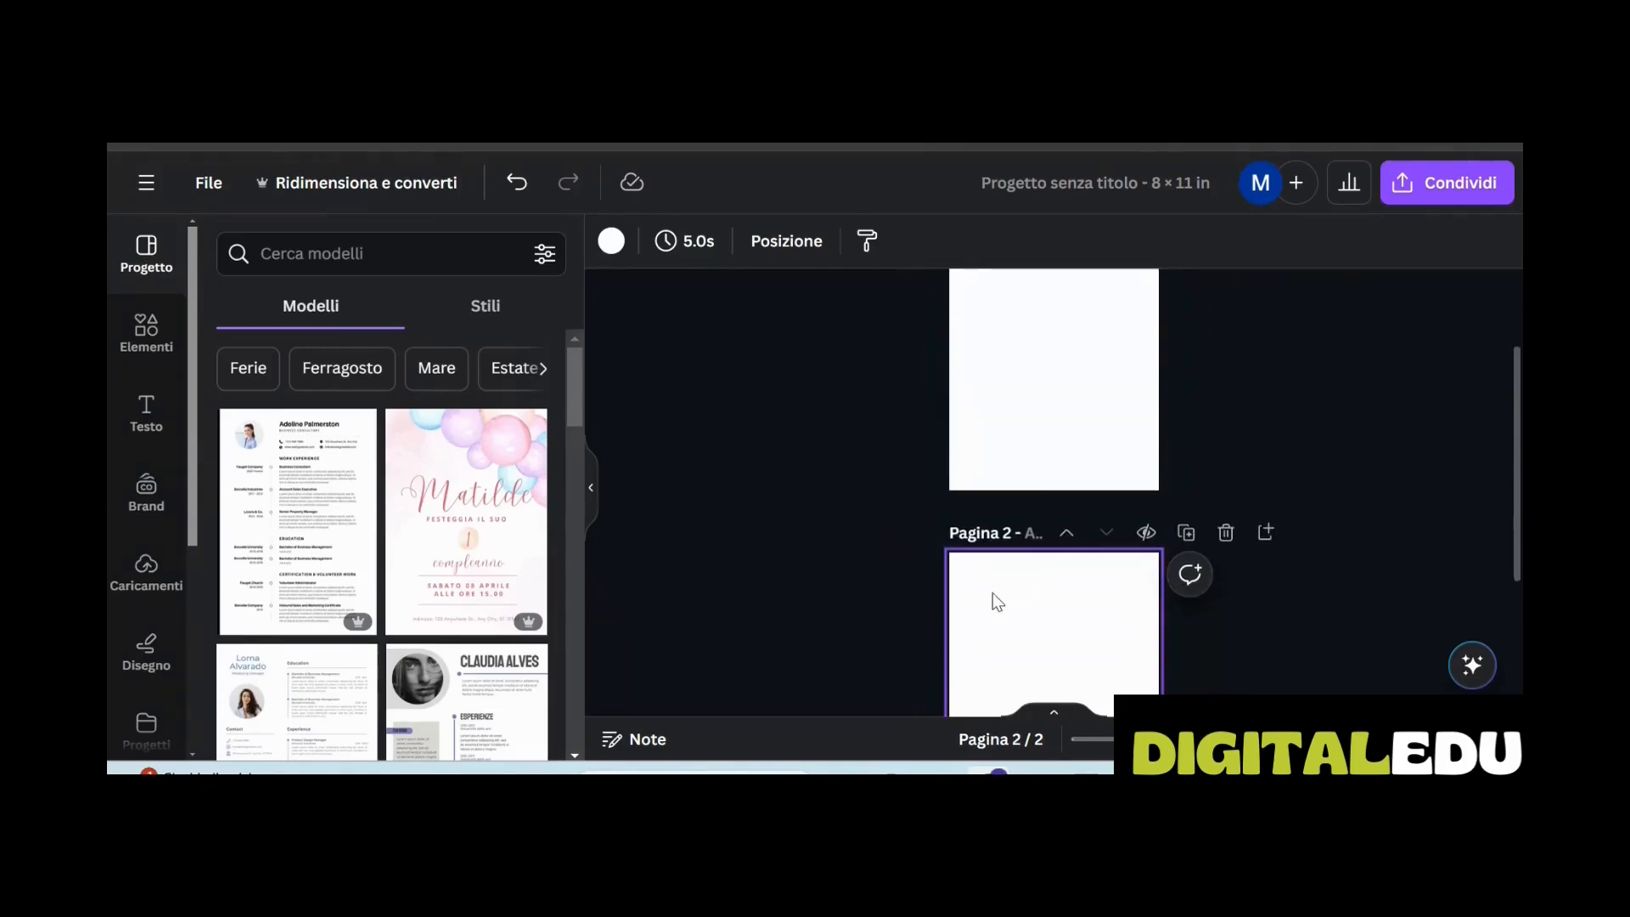
pyautogui.scroll(2, 989, 611)
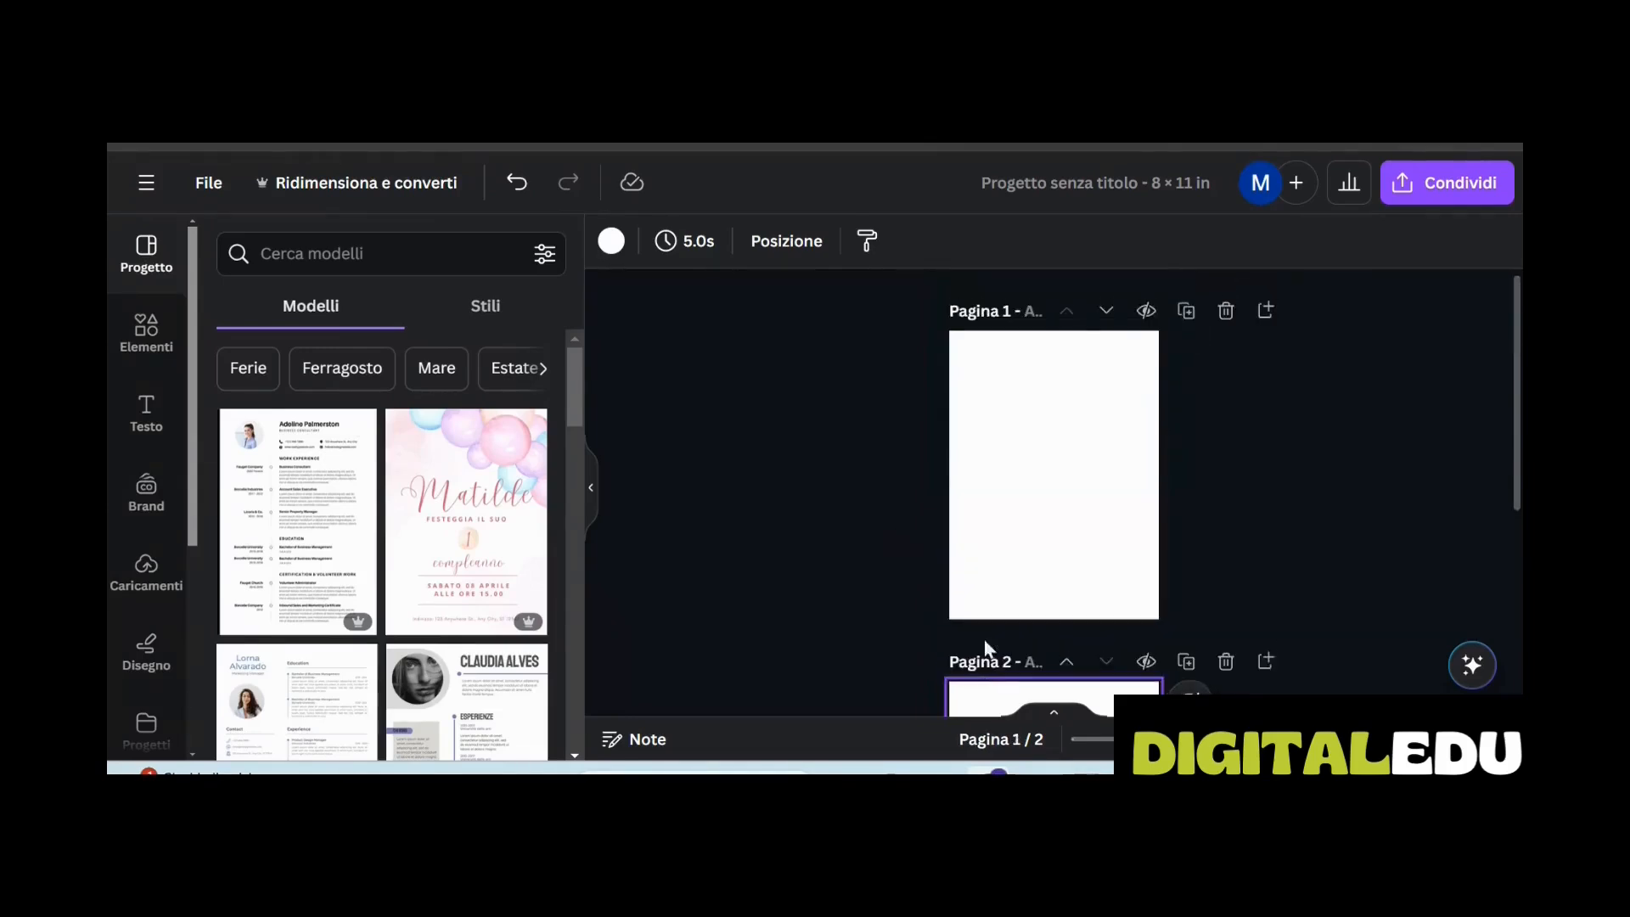
# Turn on the rulers and guides, and delete the square from page 1
pyautogui.click(208, 185)
pyautogui.moveTo(499, 443)
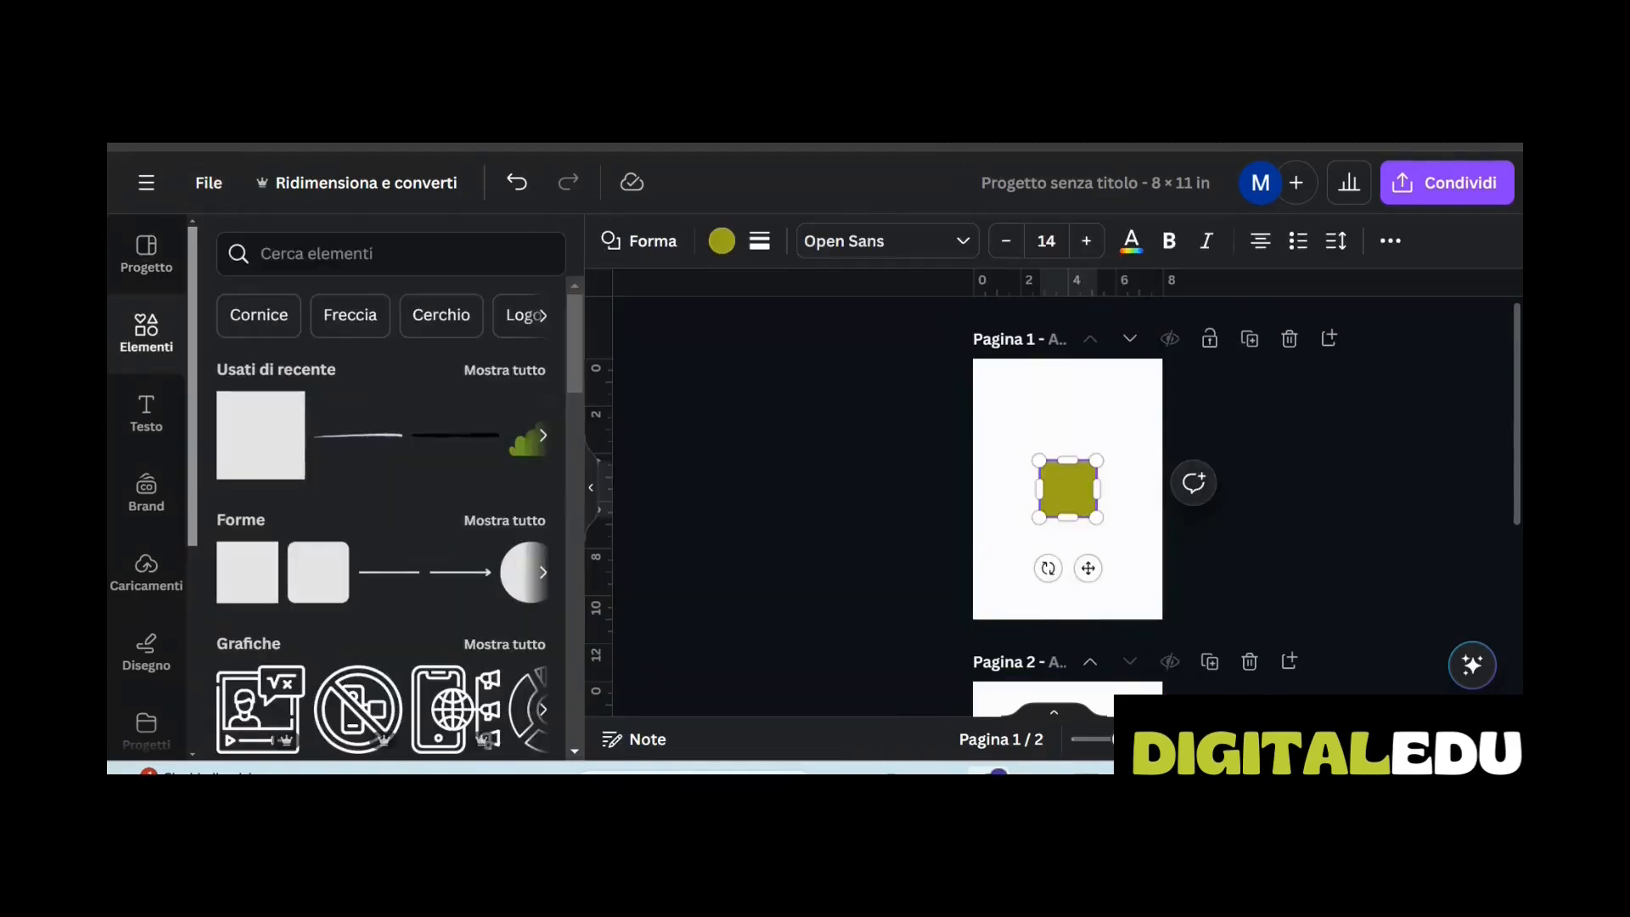
pyautogui.press('Delete')
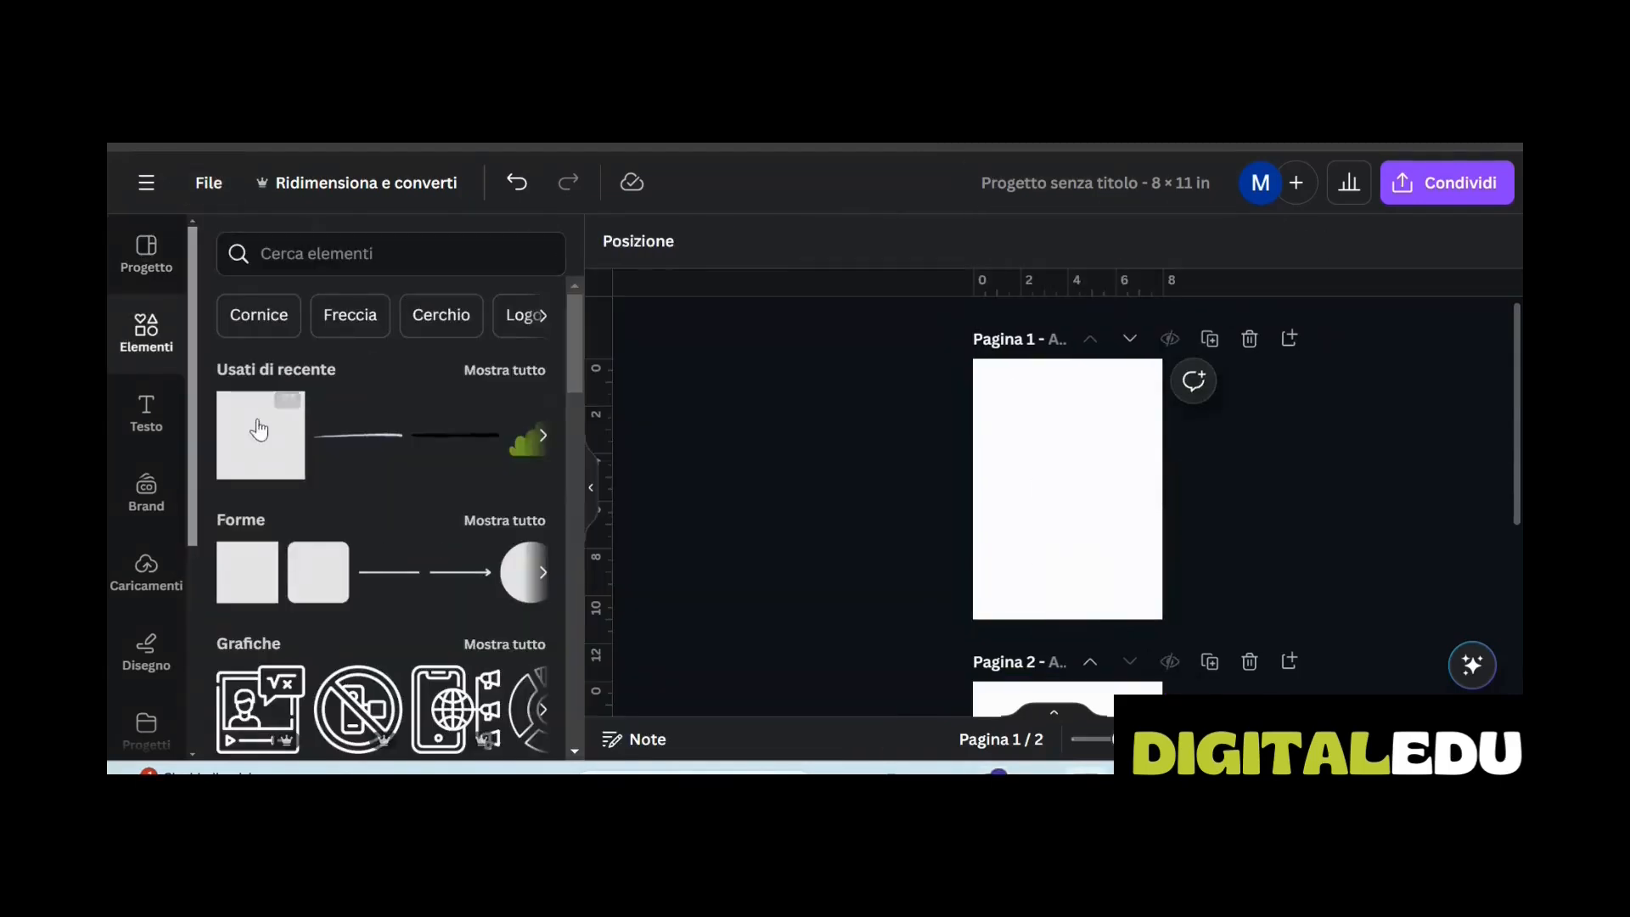
# Add a small square at page 1's left edge and place a vertical guide at 0.396 inches along its inner side
pyautogui.click(259, 454)
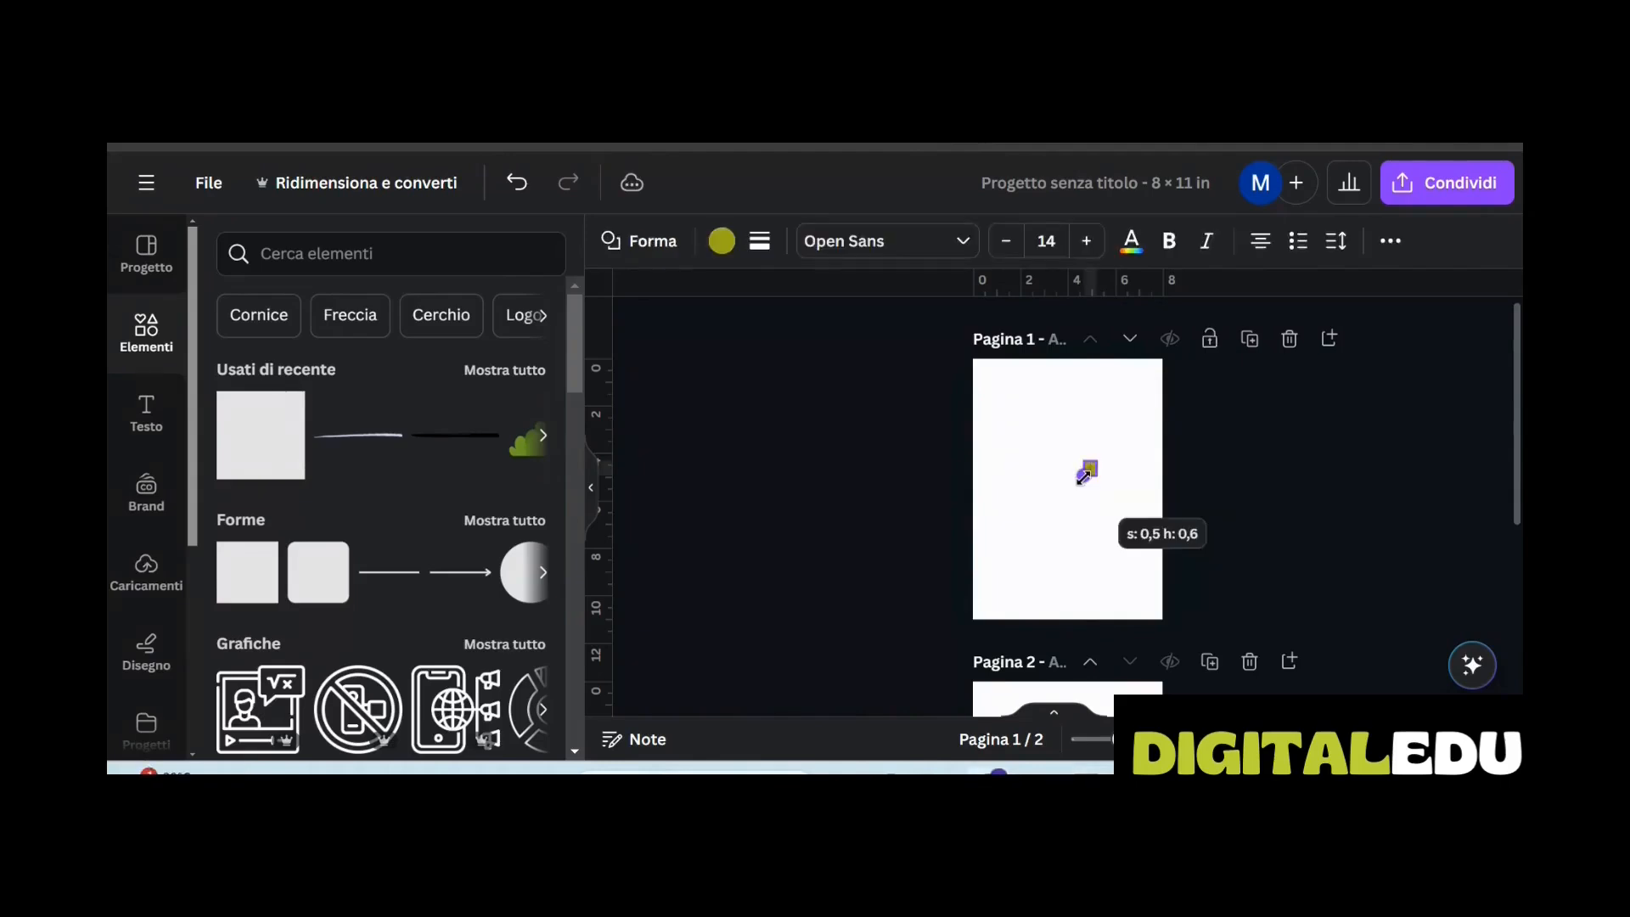
pyautogui.moveTo(1084, 474); pyautogui.dragTo(976, 460)
pyautogui.moveTo(601, 404); pyautogui.dragTo(983, 411)
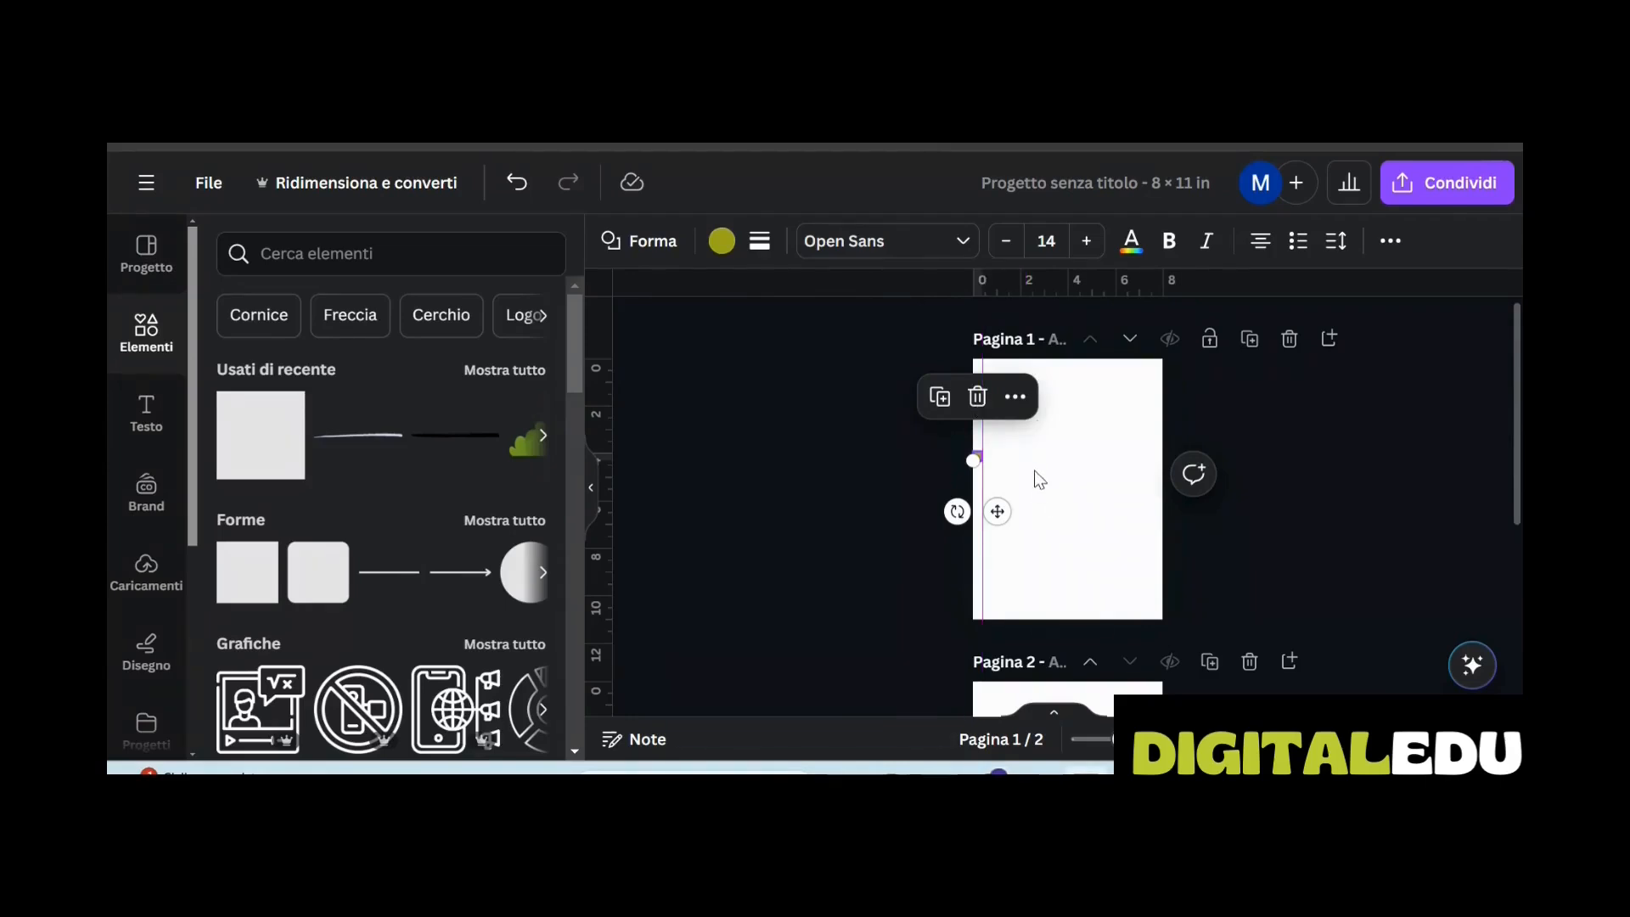
pyautogui.click(1012, 455)
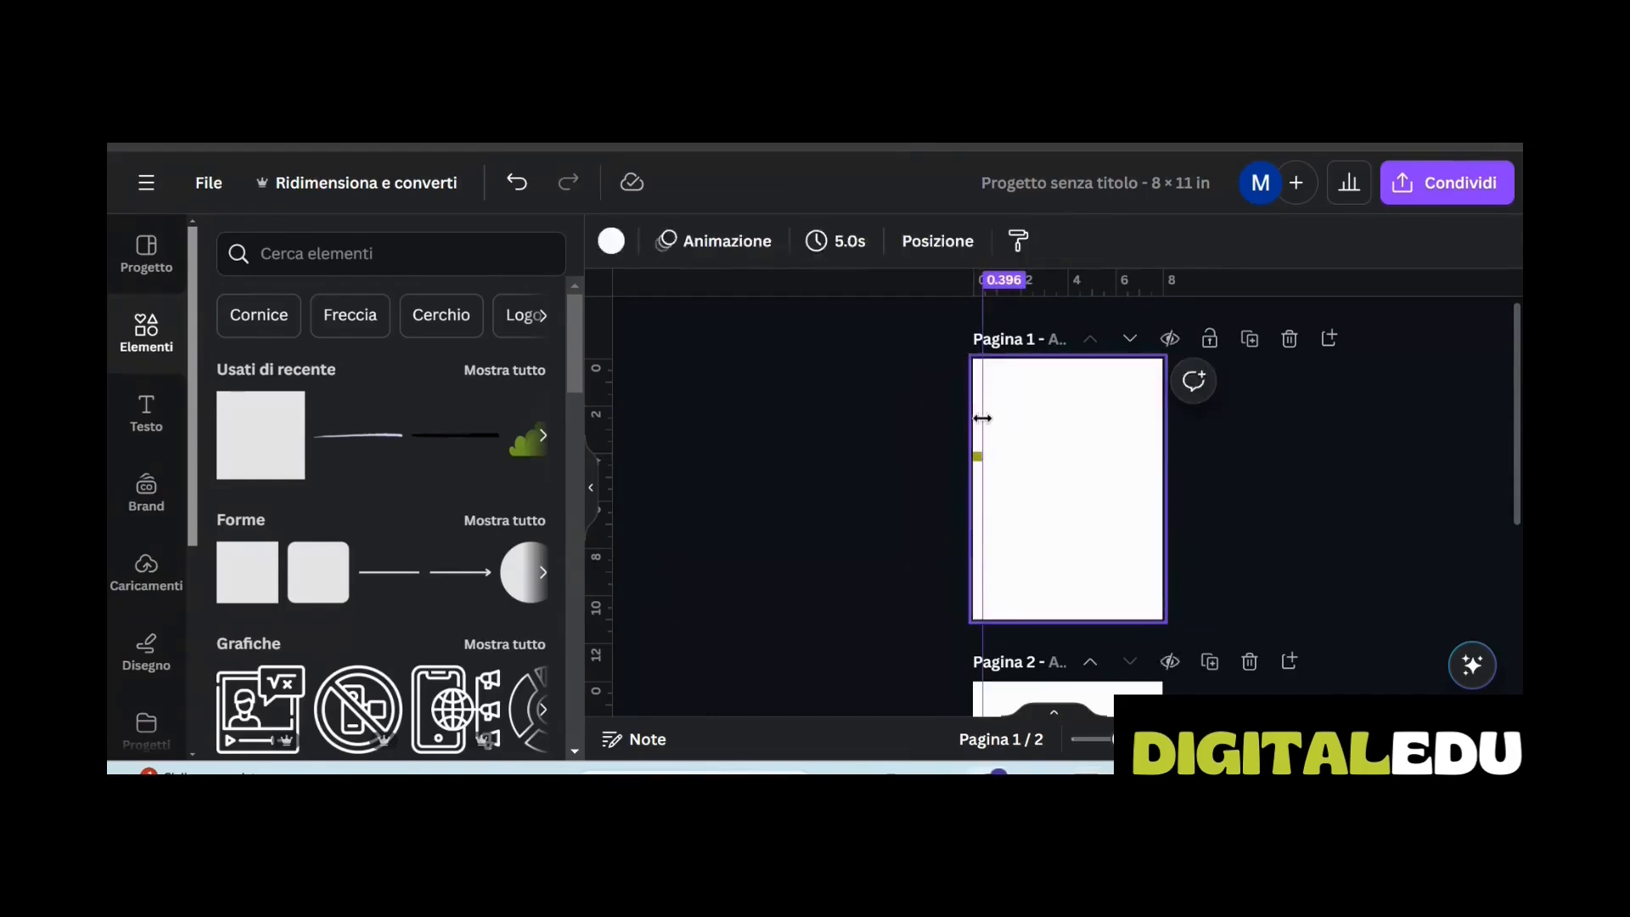
# Position one margin square at page 1's right edge and another at page 2's left edge
pyautogui.moveTo(976, 456); pyautogui.dragTo(982, 714)
pyautogui.click(1158, 457)
pyautogui.moveTo(983, 714); pyautogui.dragTo(982, 715)
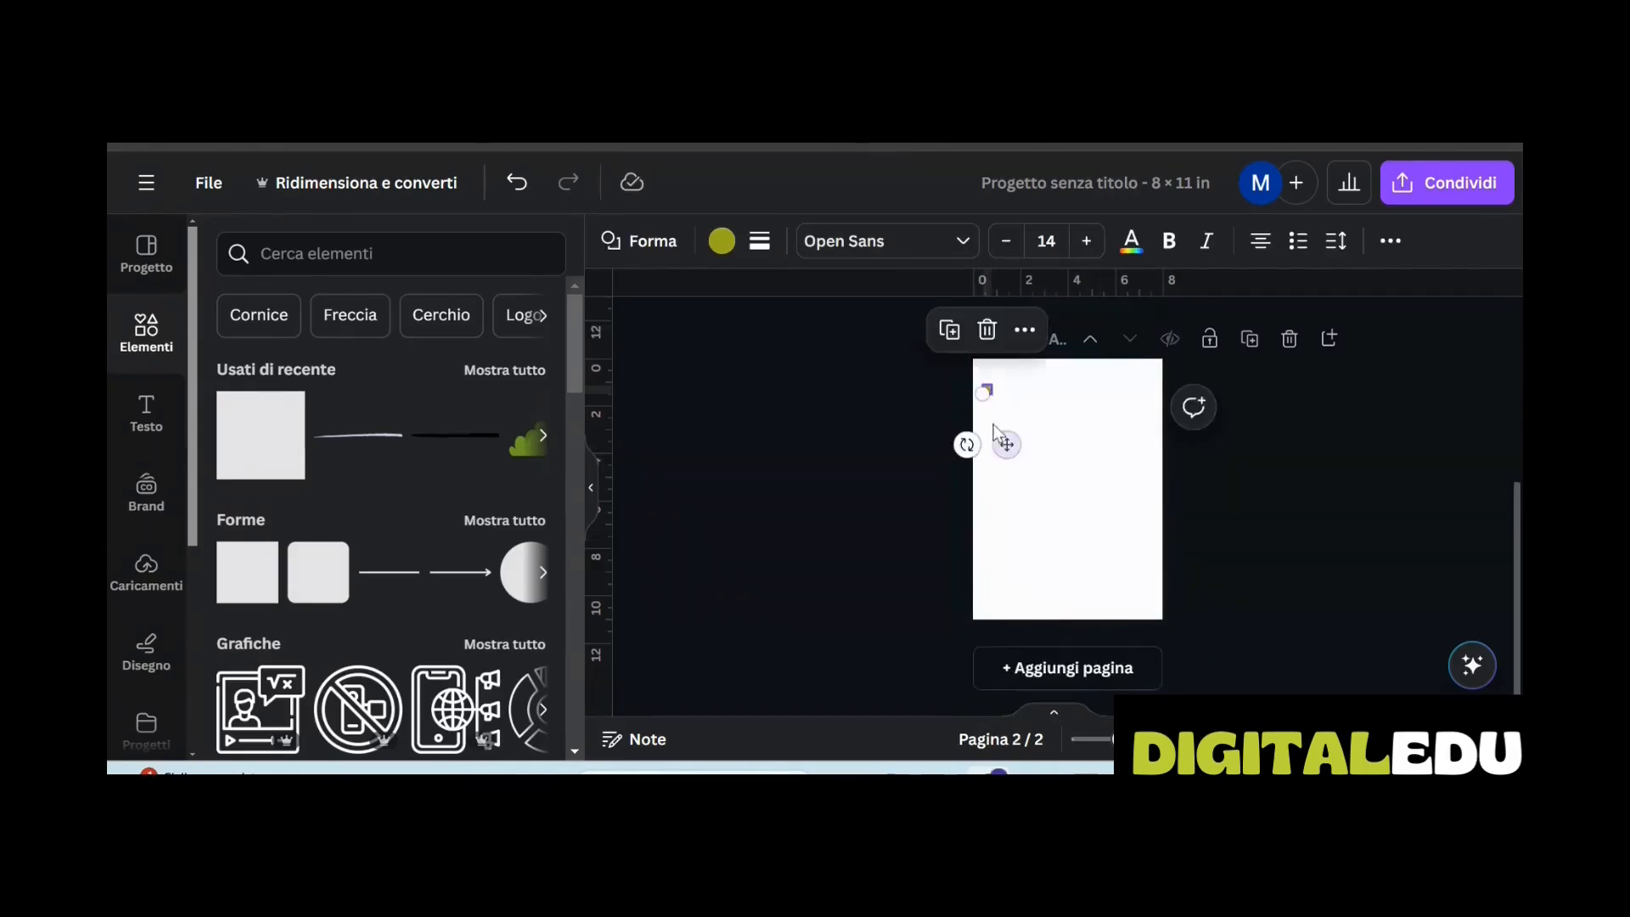
pyautogui.moveTo(987, 391); pyautogui.dragTo(976, 463)
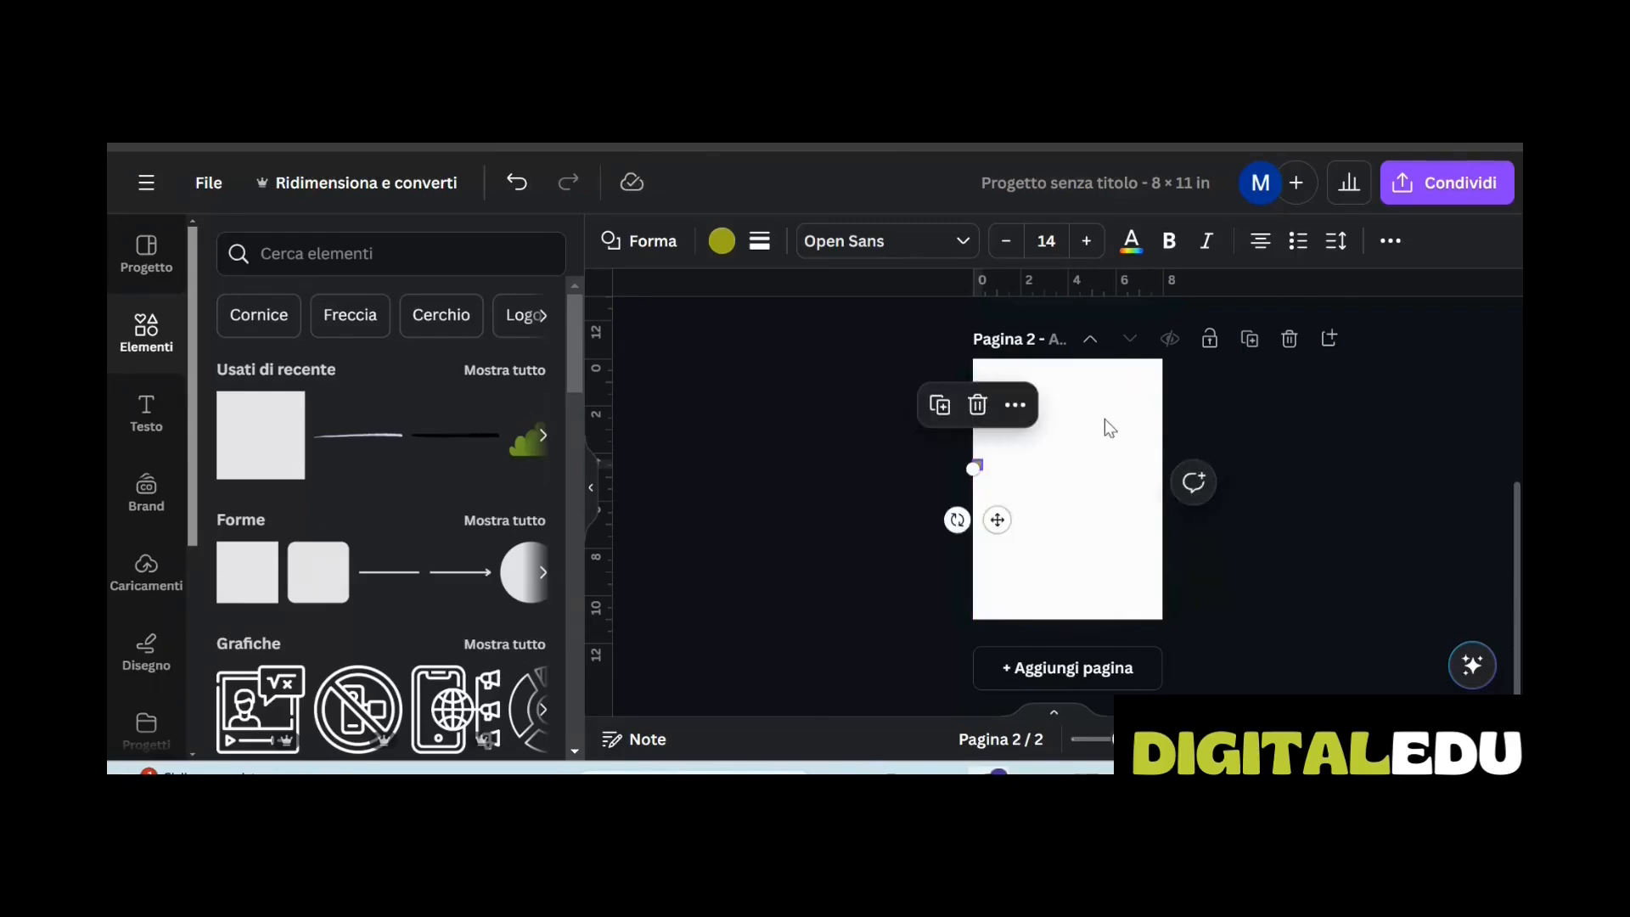
# Place a vertical guide beside the square at page 1's right edge and remove the guide near the left edge
pyautogui.scroll(4, 1130, 553)
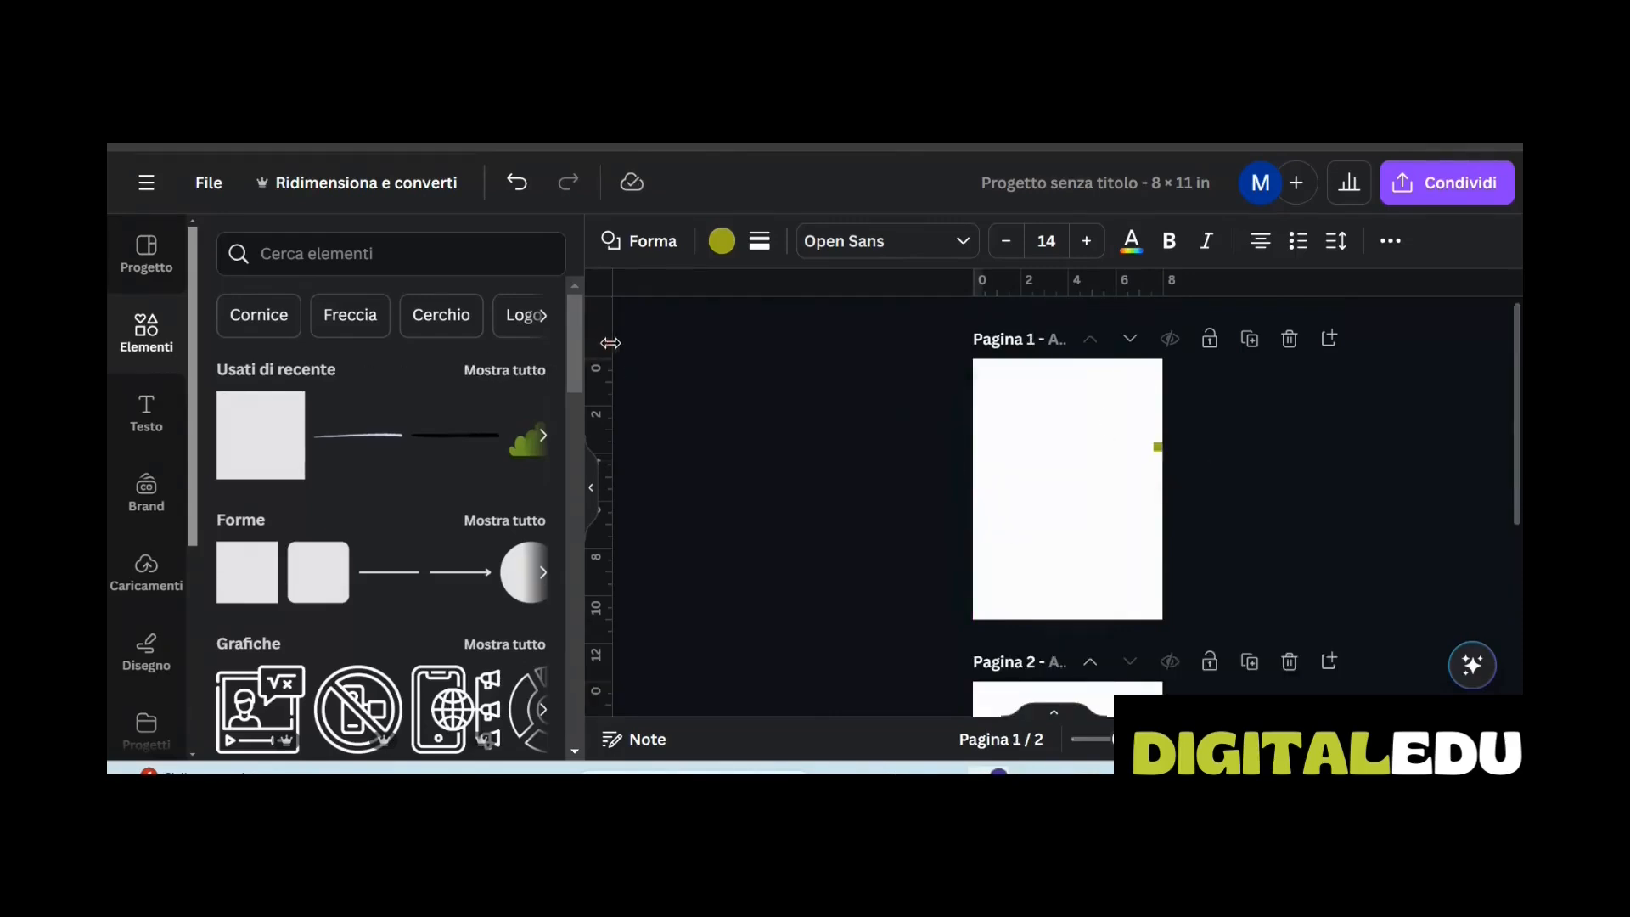
pyautogui.scroll(-3, 1137, 391)
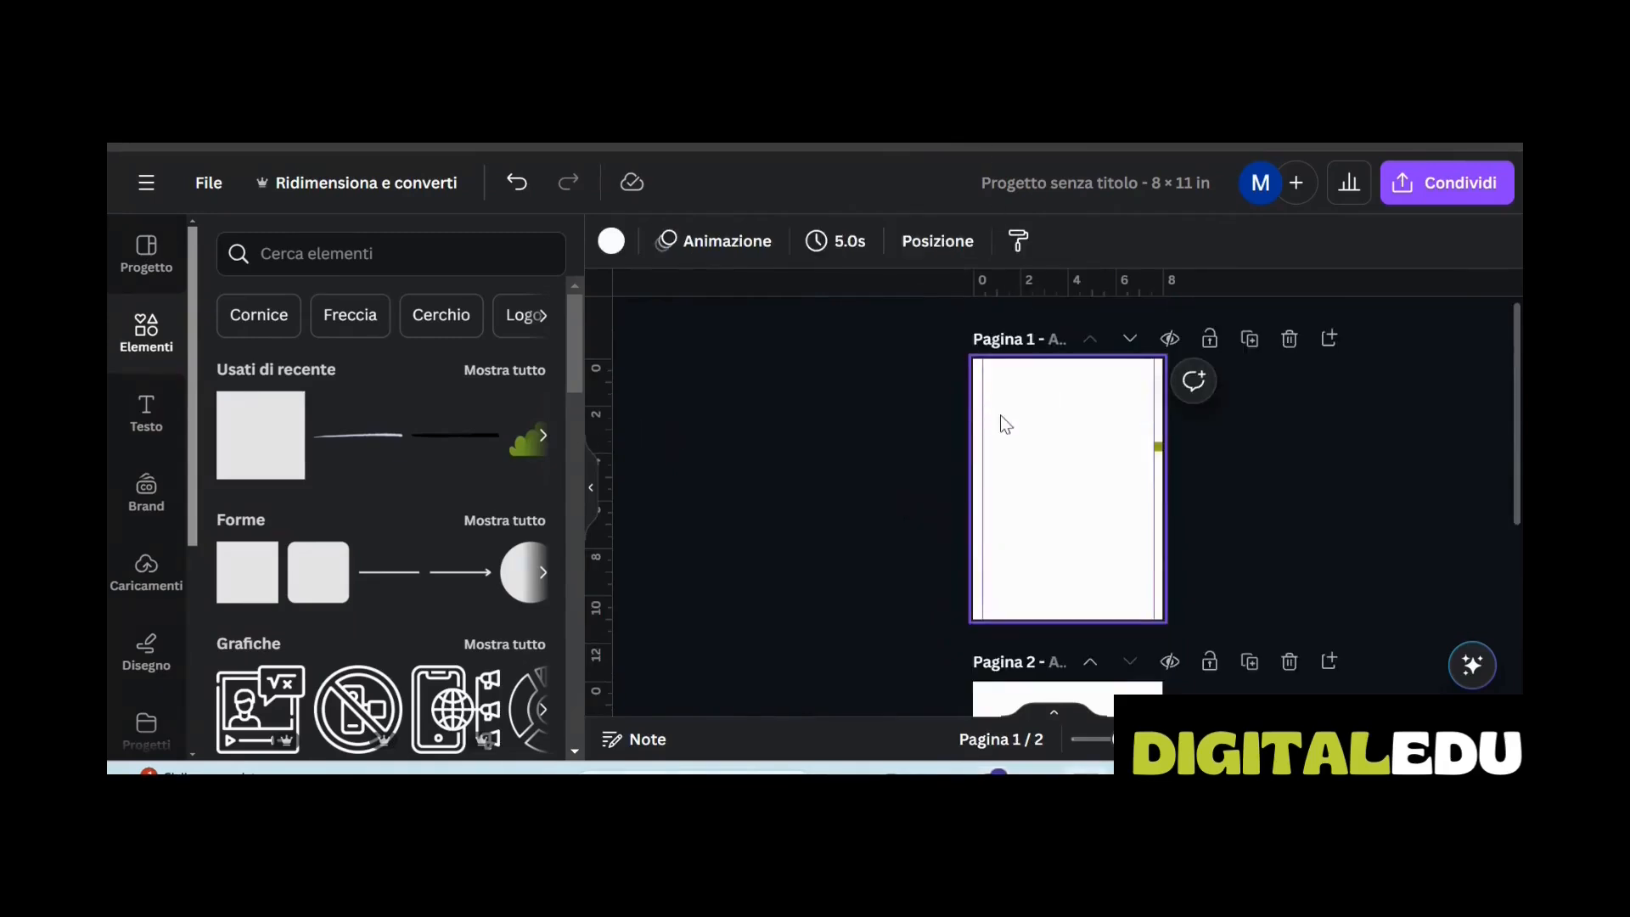
pyautogui.moveTo(982, 413); pyautogui.dragTo(756, 445)
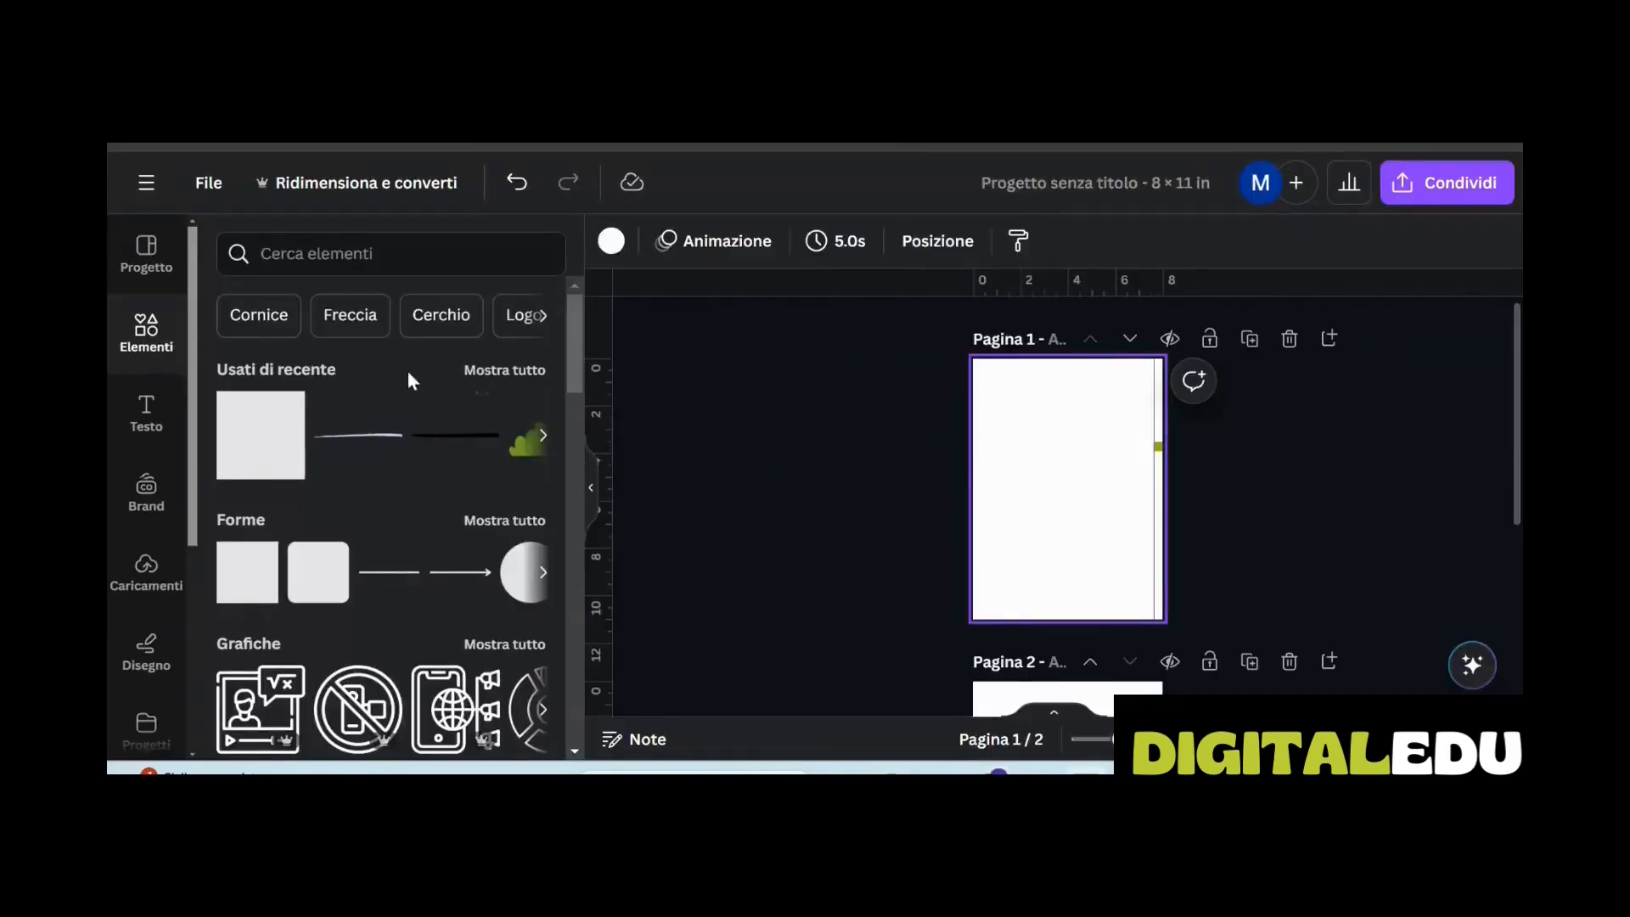
# Add an even smaller square at page 1's left edge and place a vertical guide at 0.256 inches for the outer margin
pyautogui.click(233, 461)
pyautogui.moveTo(1033, 512); pyautogui.dragTo(1088, 469)
pyautogui.moveTo(605, 397); pyautogui.dragTo(981, 403)
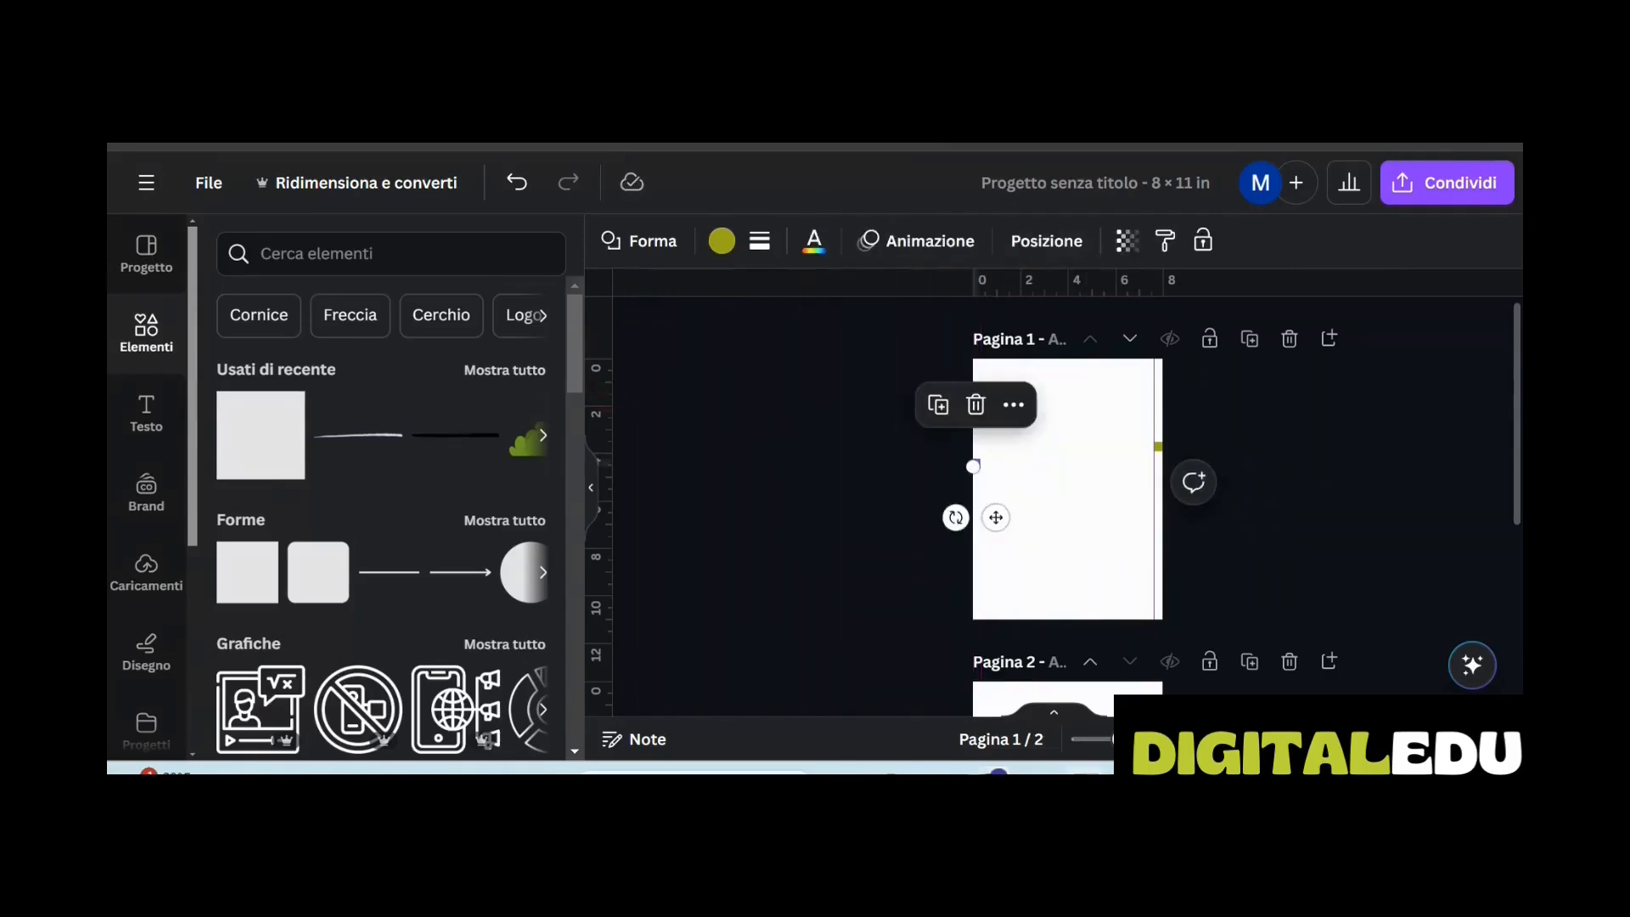
pyautogui.moveTo(604, 368); pyautogui.dragTo(979, 395)
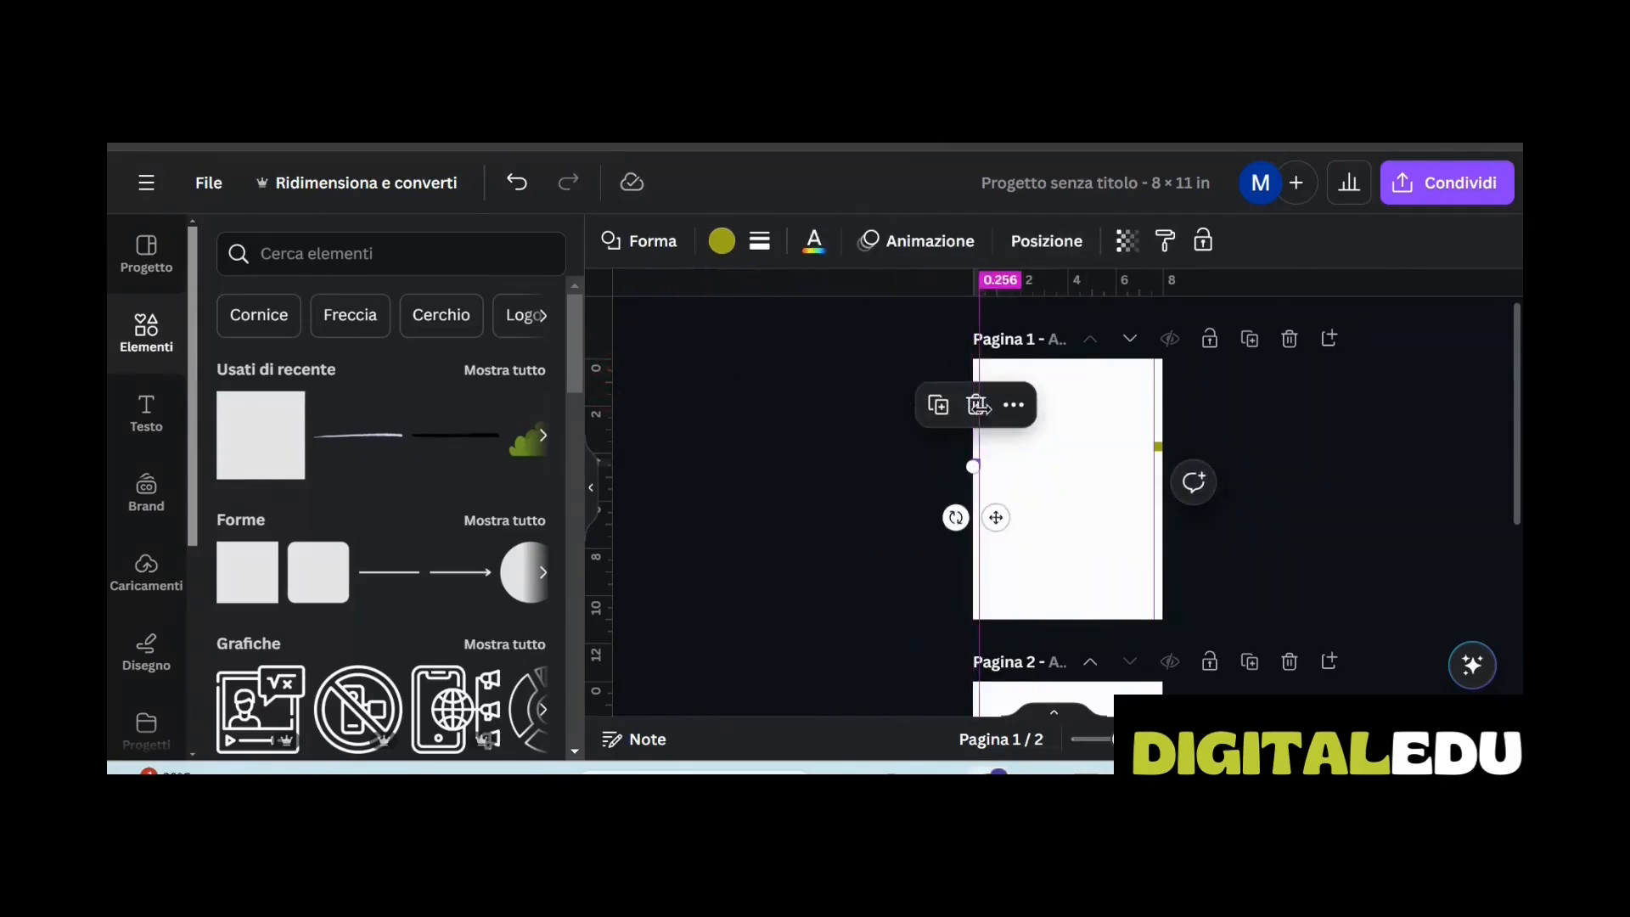
pyautogui.click(1022, 484)
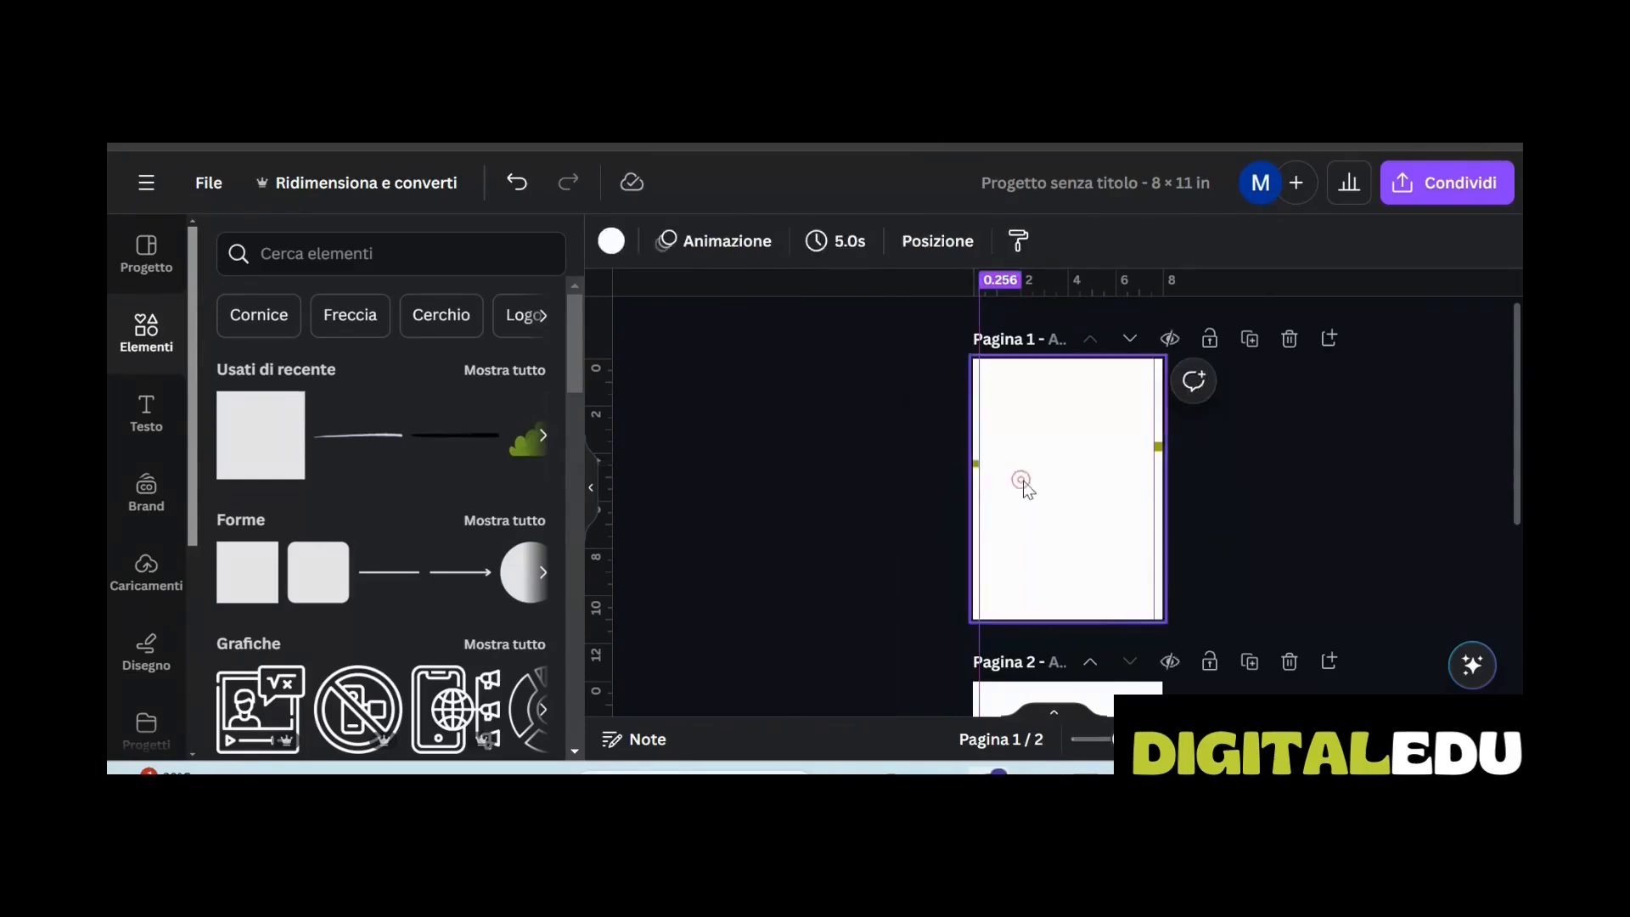
# Copy page 1's small outer-margin square to the middle of its top and bottom edges
pyautogui.click(975, 466)
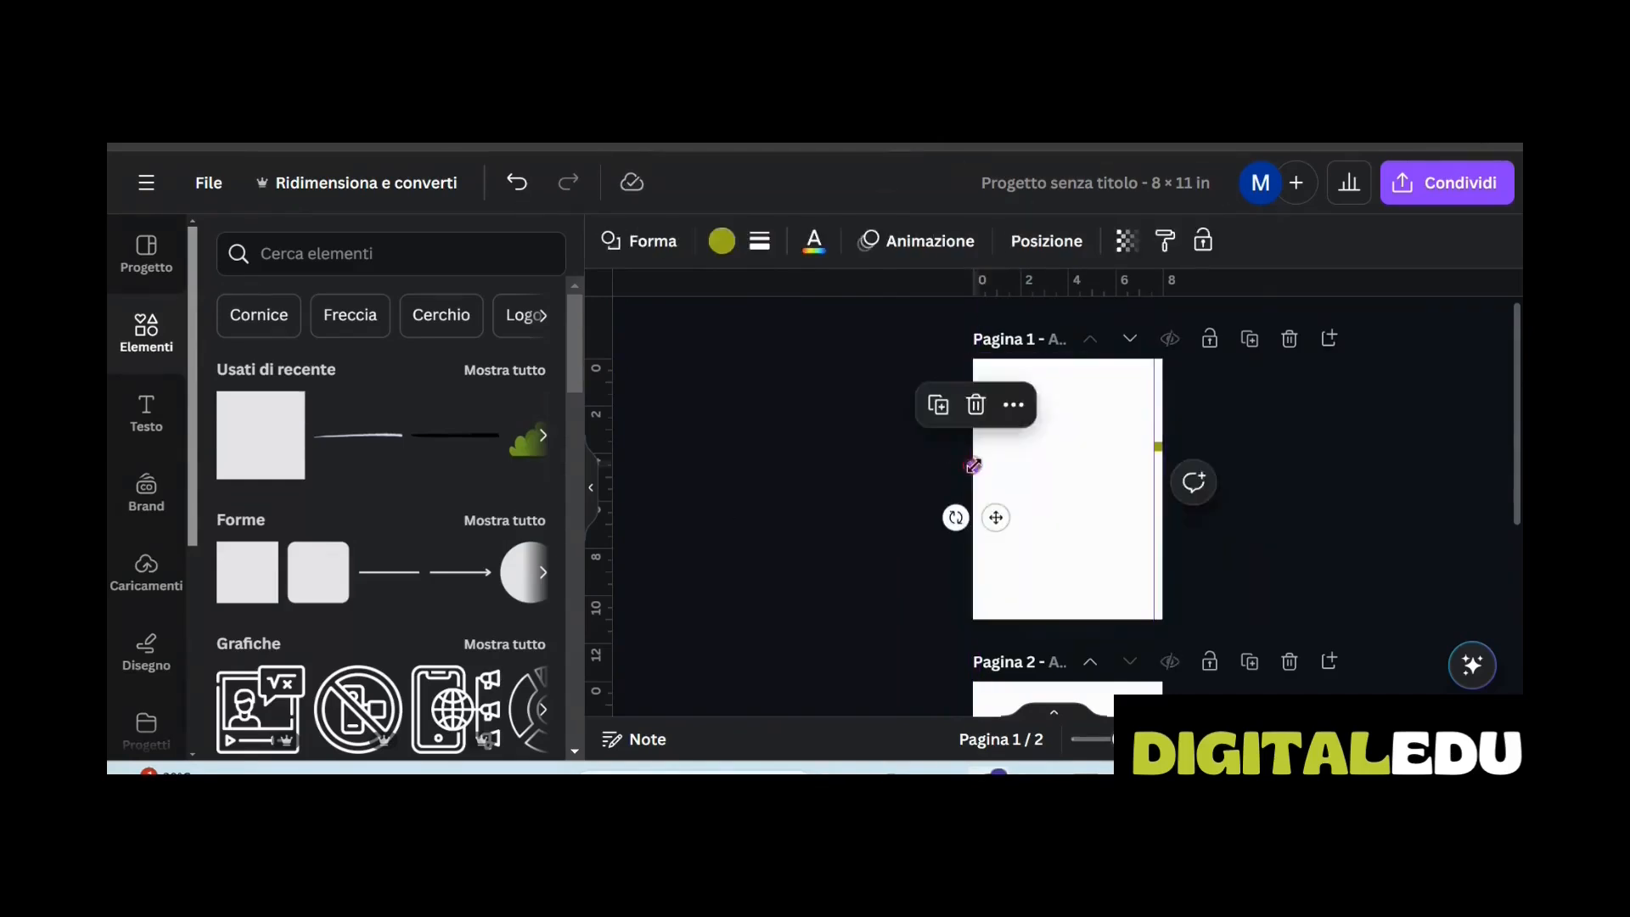
pyautogui.click(1018, 472)
pyautogui.moveTo(979, 468); pyautogui.dragTo(1067, 364)
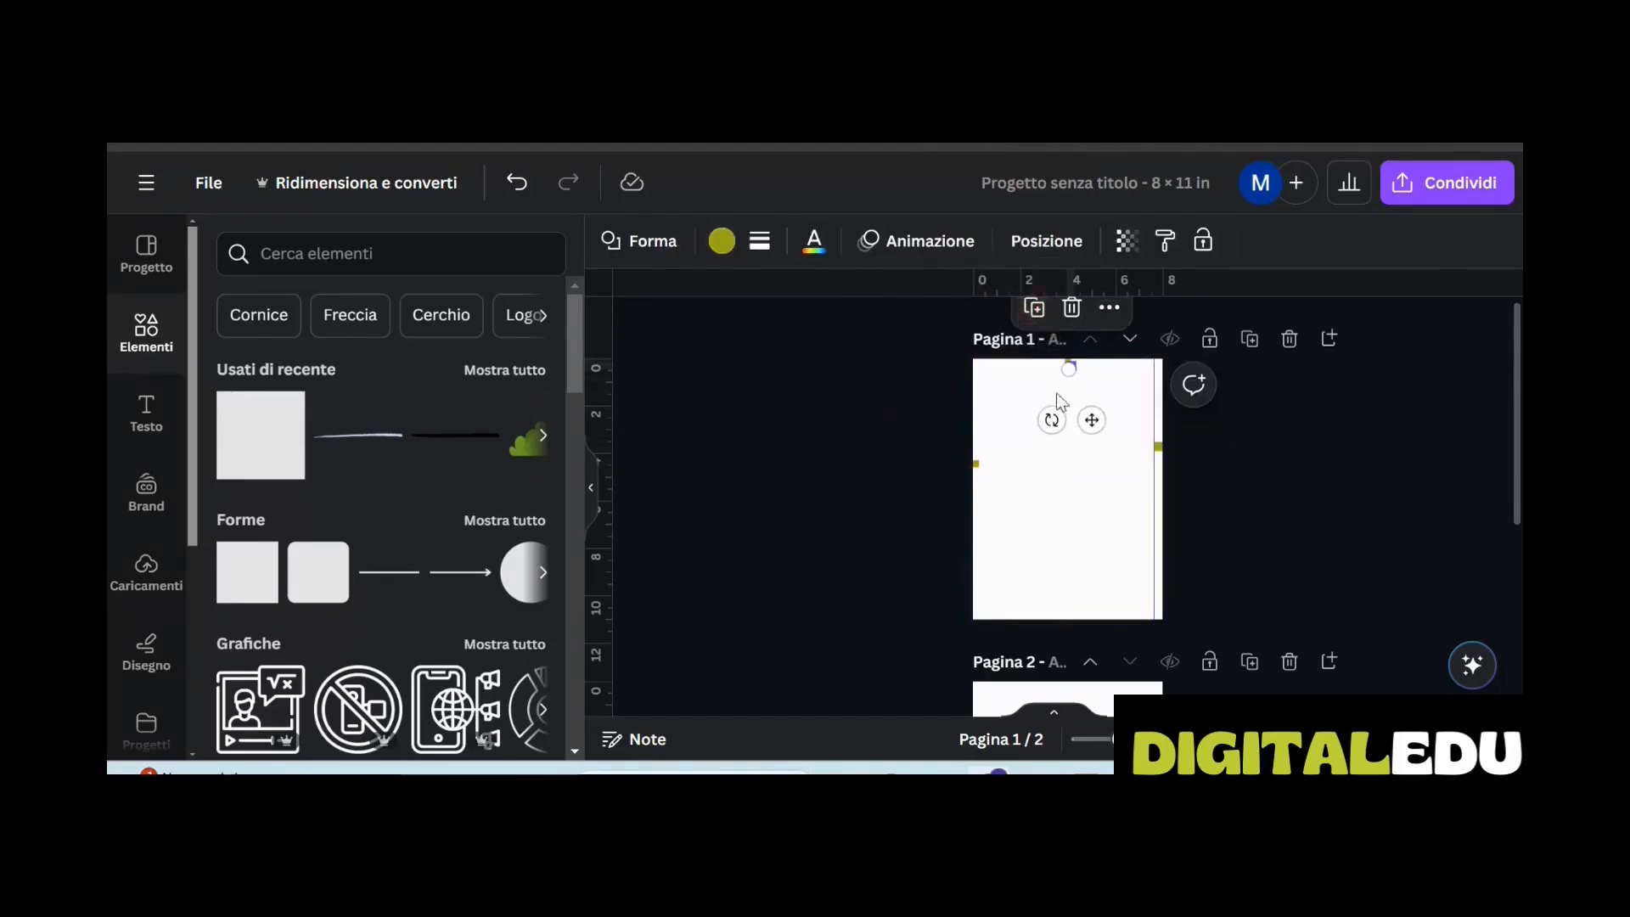
pyautogui.click(1091, 386)
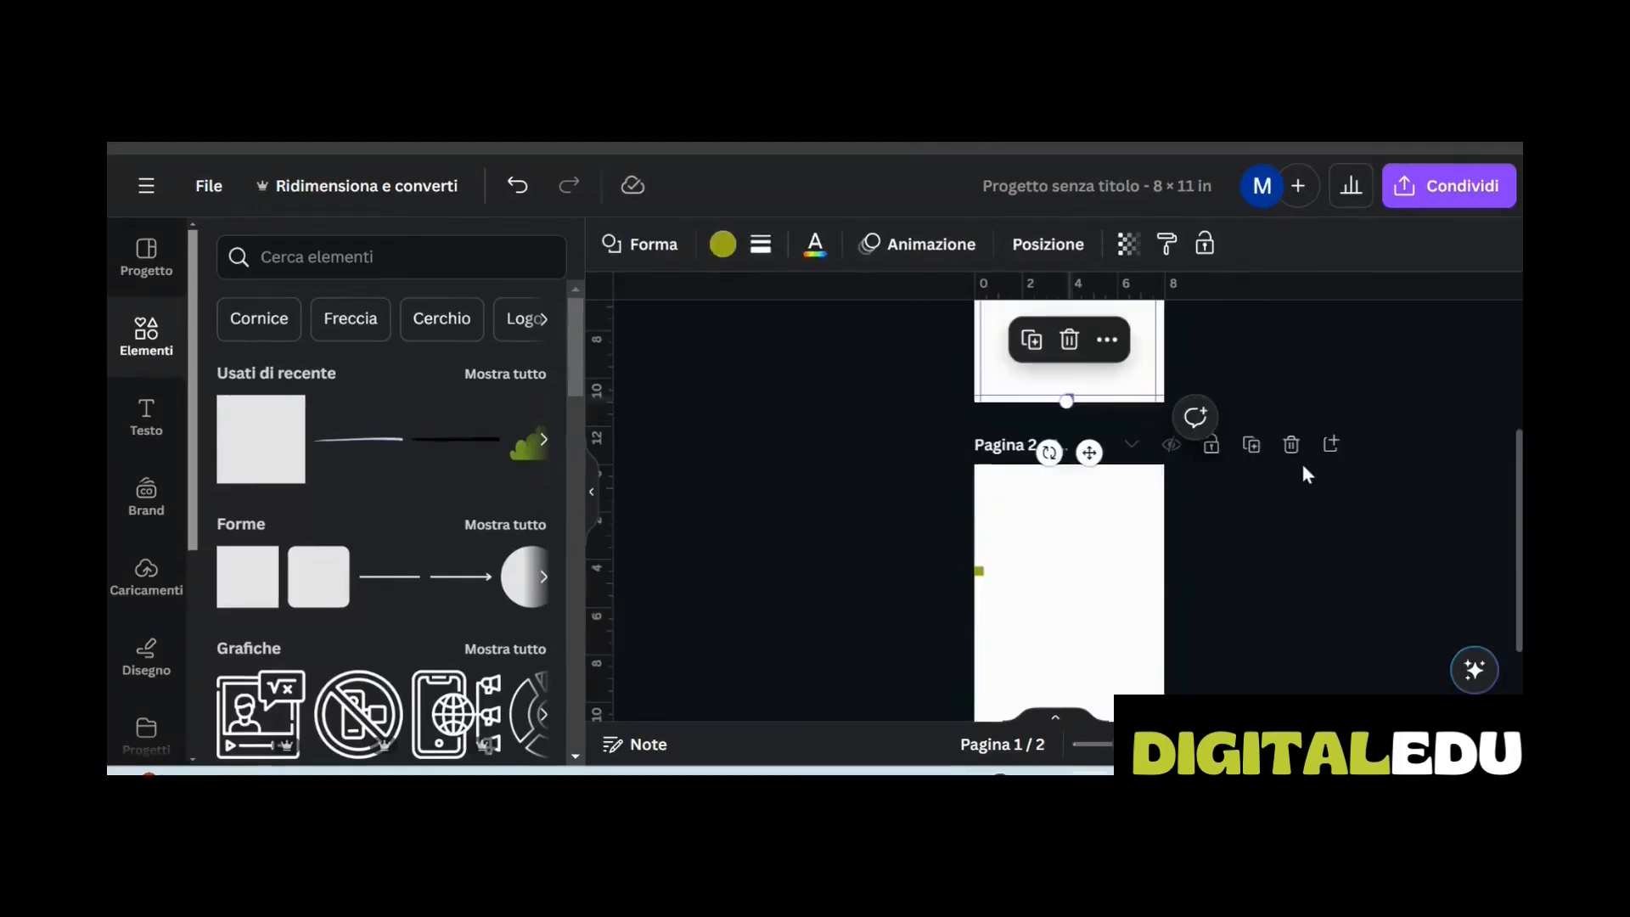
pyautogui.scroll(3, 1302, 470)
pyautogui.scroll(-2, 1303, 470)
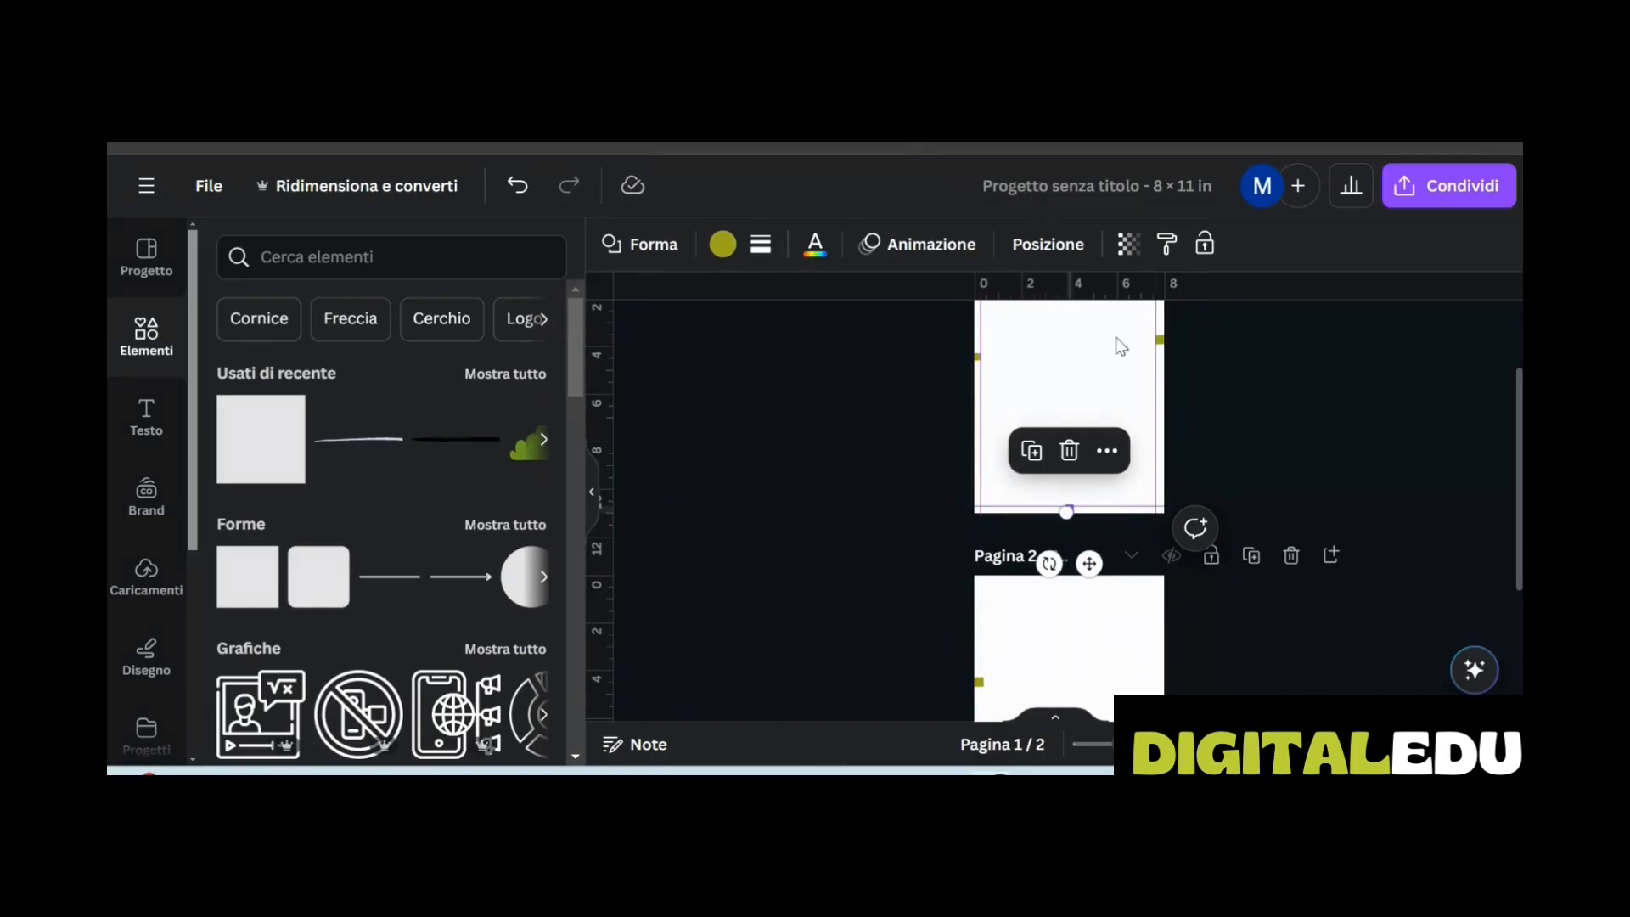
# Copy the small outer-margin square onto page 2, placing copies at its top, bottom and outer edges
pyautogui.moveTo(980, 320); pyautogui.dragTo(531, 408)
pyautogui.moveTo(978, 357); pyautogui.dragTo(1070, 584)
pyautogui.scroll(-1, 1078, 595)
pyautogui.click(1085, 600)
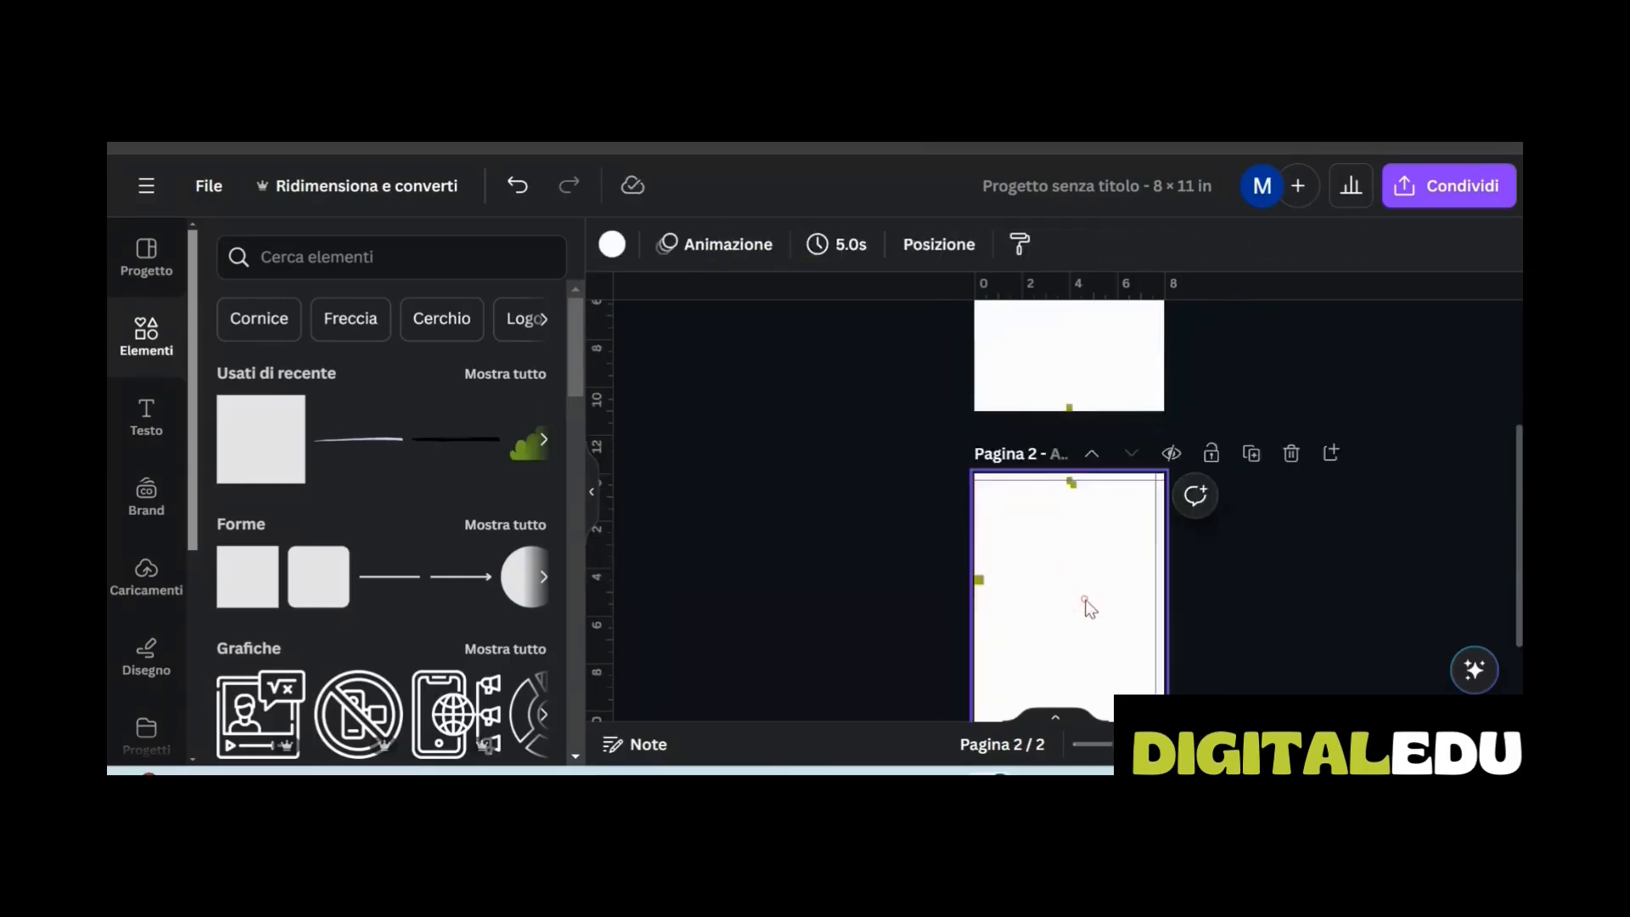
pyautogui.click(1073, 484)
pyautogui.scroll(-1, 1001, 658)
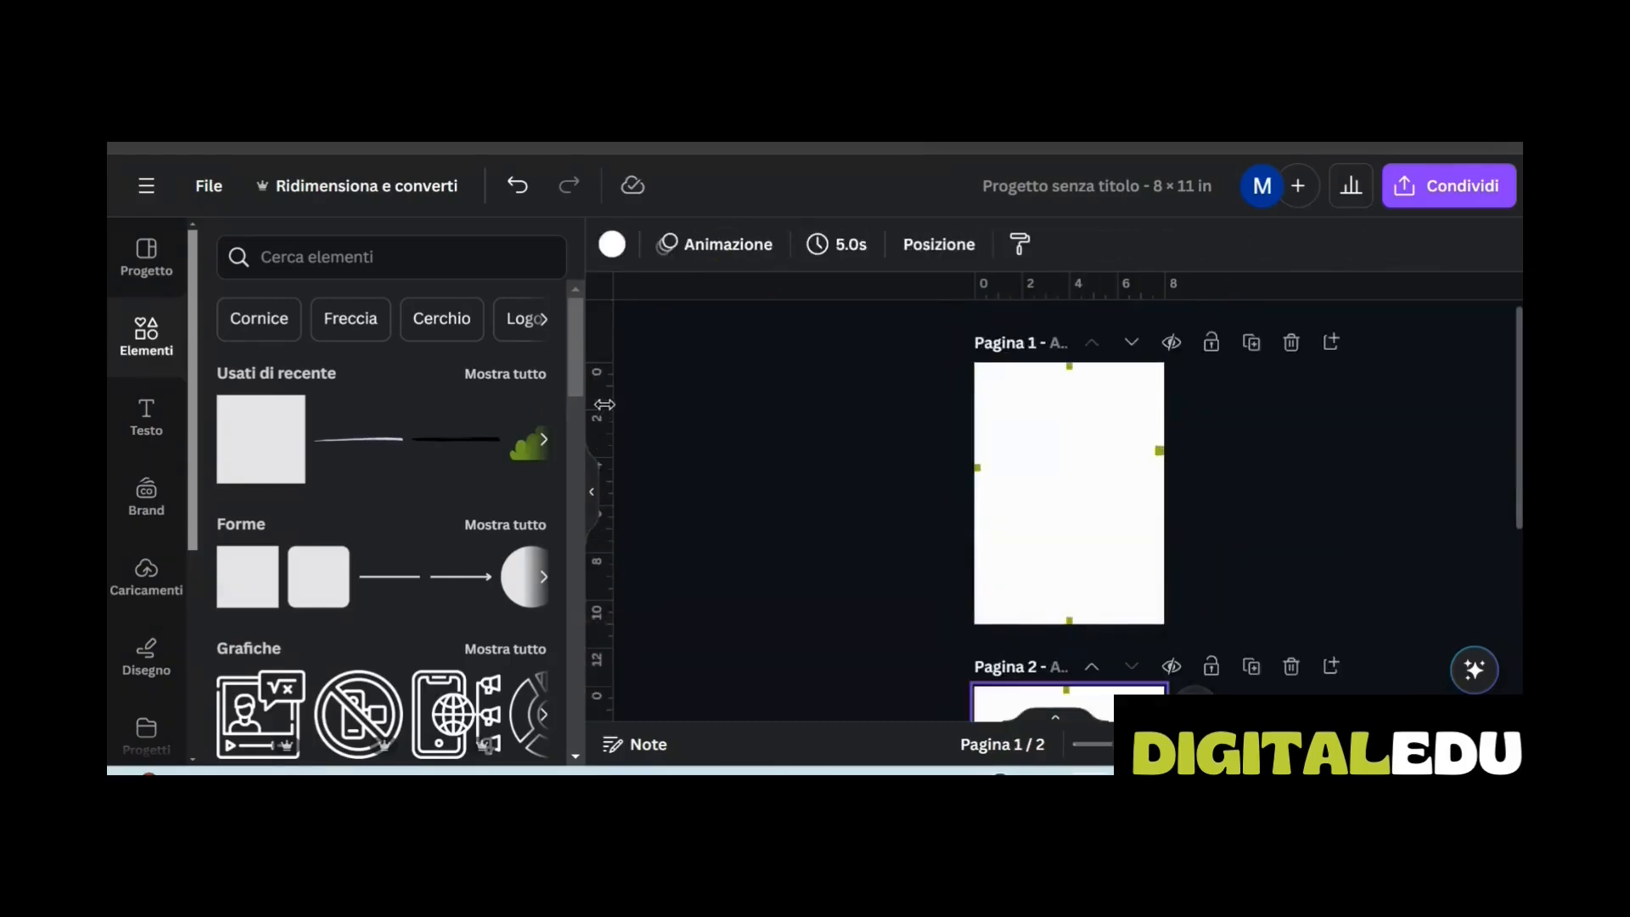
# Place a vertical guide at 0.256 inches on page 1 and horizontal guides along its top and bottom squares
pyautogui.moveTo(607, 408); pyautogui.dragTo(981, 419)
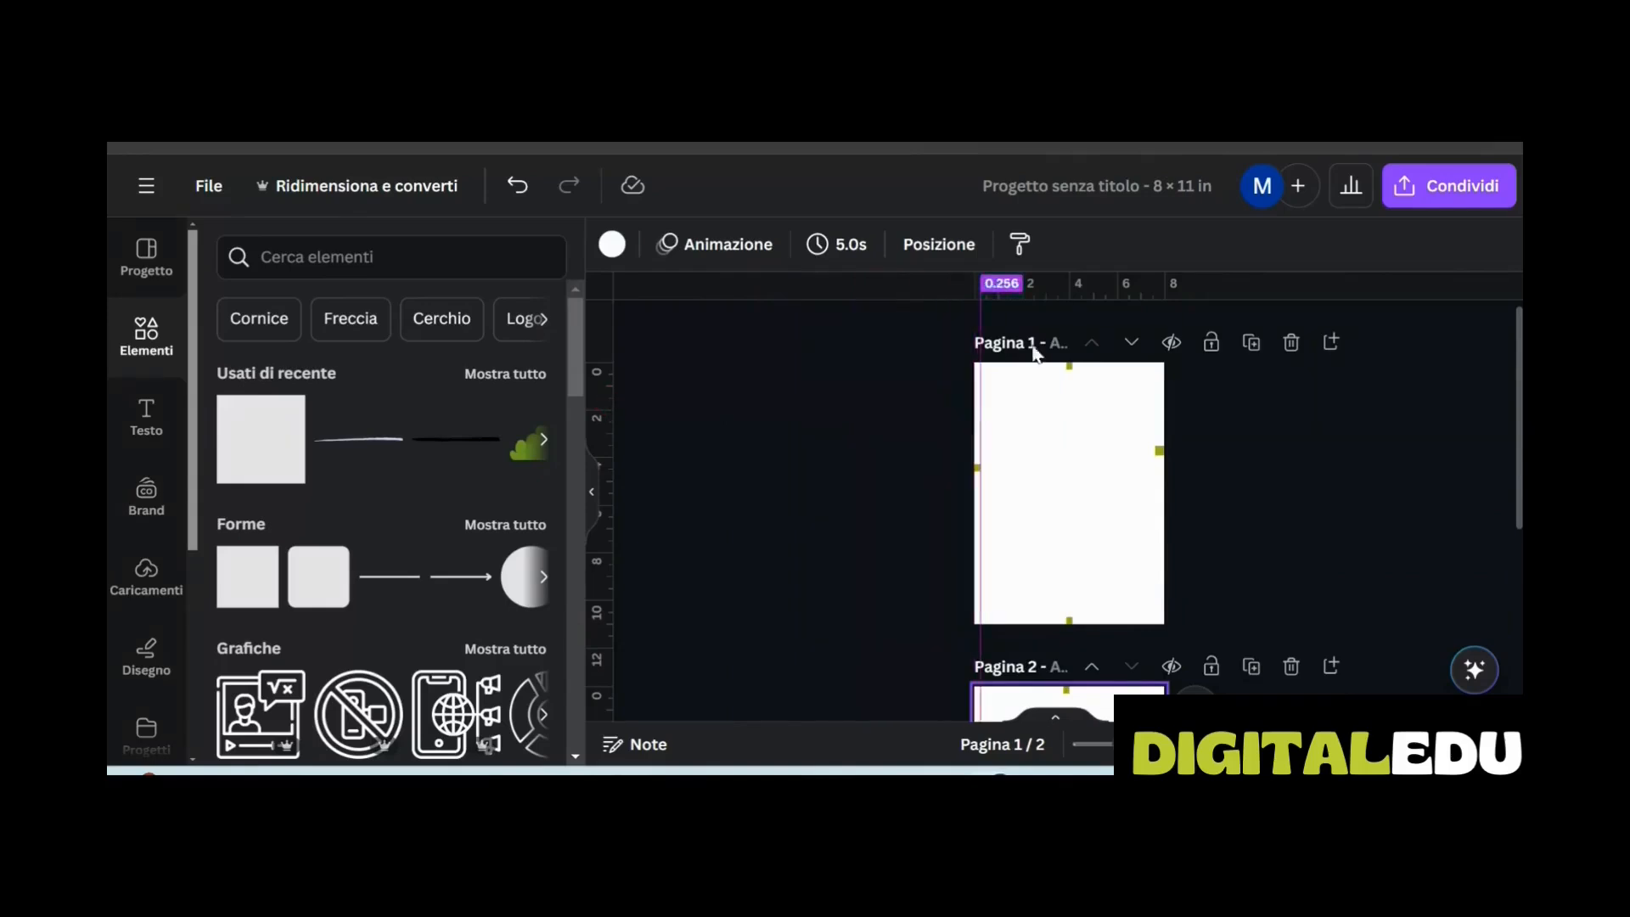
pyautogui.moveTo(1051, 287); pyautogui.dragTo(1047, 617)
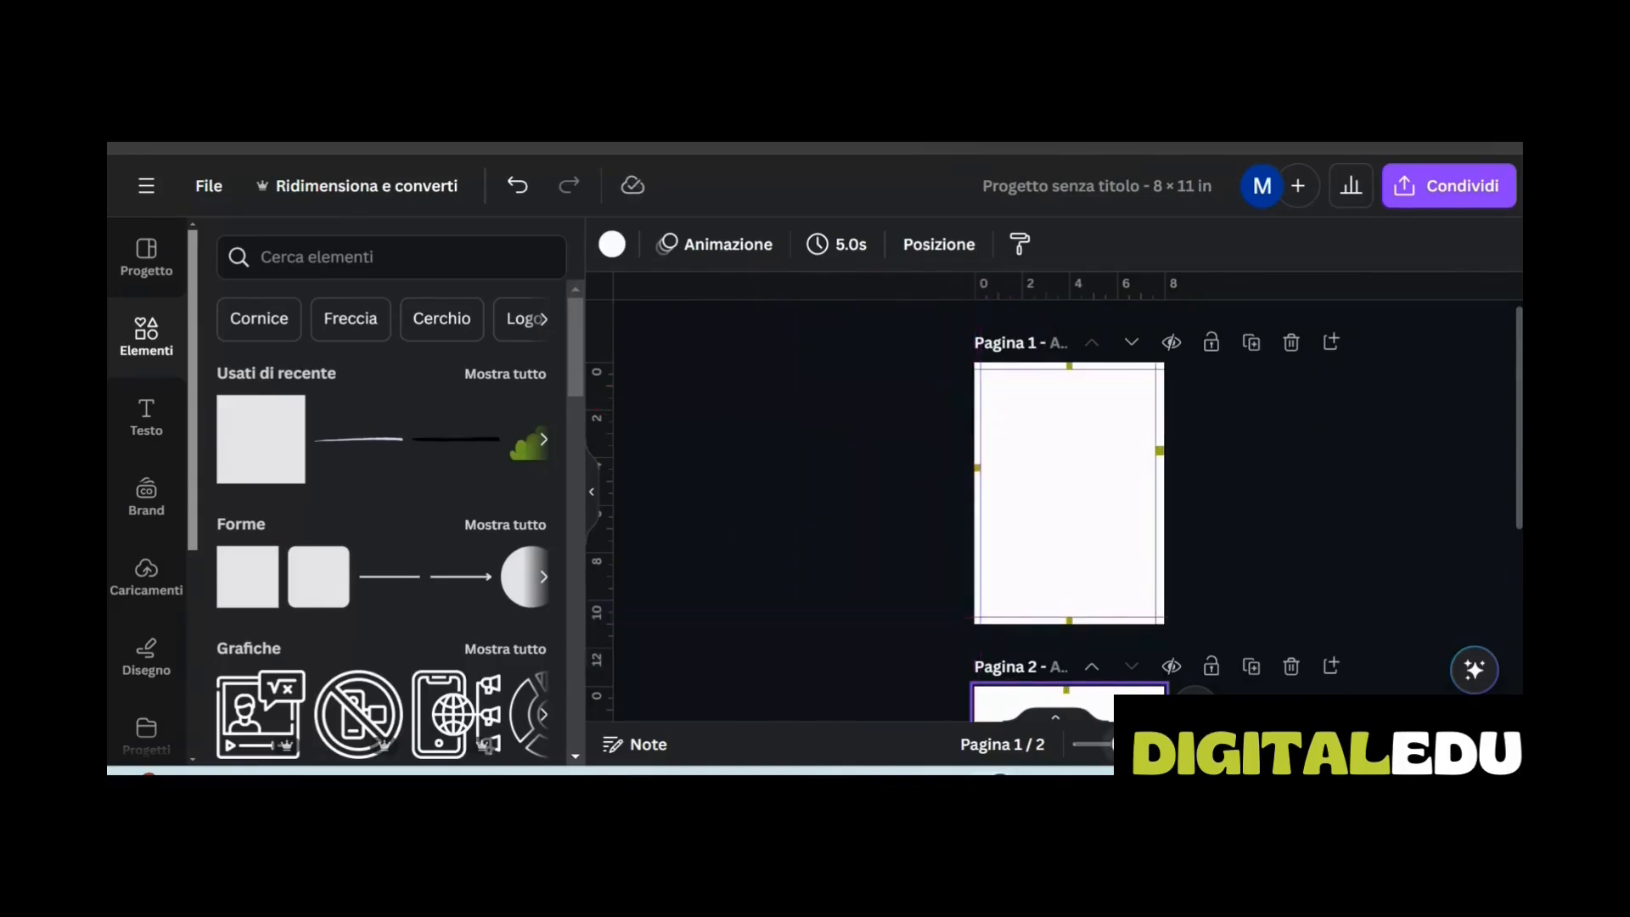
# Add a square on page 1, colour it grey and stretch it into a full-height strip covering the left margin
pyautogui.moveTo(1119, 744); pyautogui.dragTo(1130, 745)
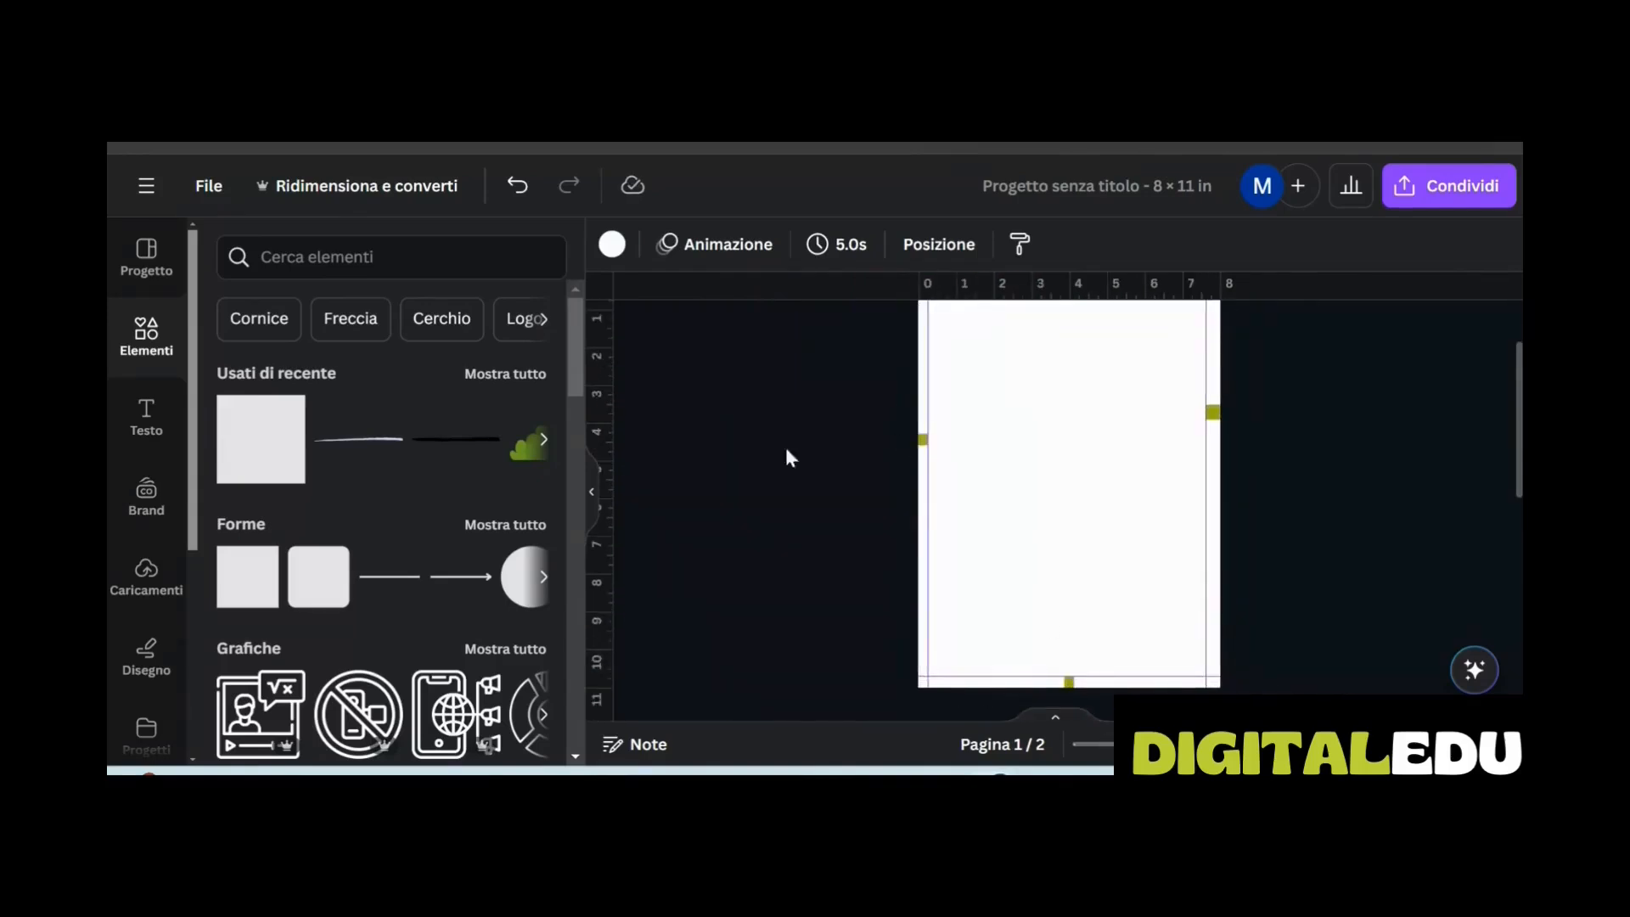
pyautogui.click(248, 452)
pyautogui.moveTo(1074, 456); pyautogui.dragTo(891, 416)
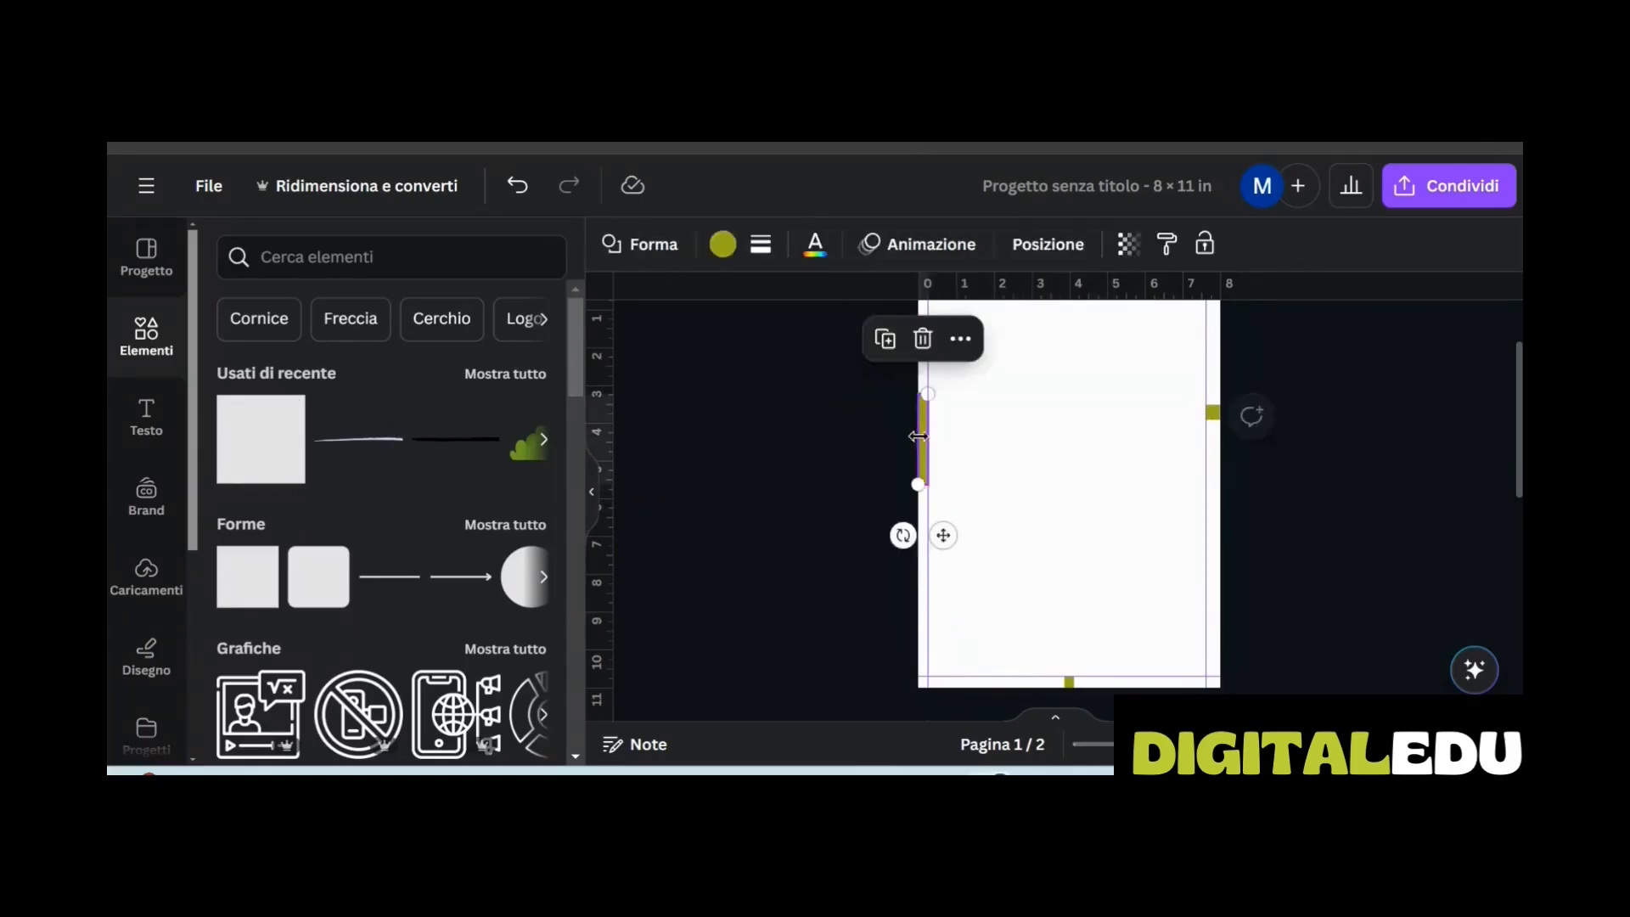
pyautogui.click(723, 244)
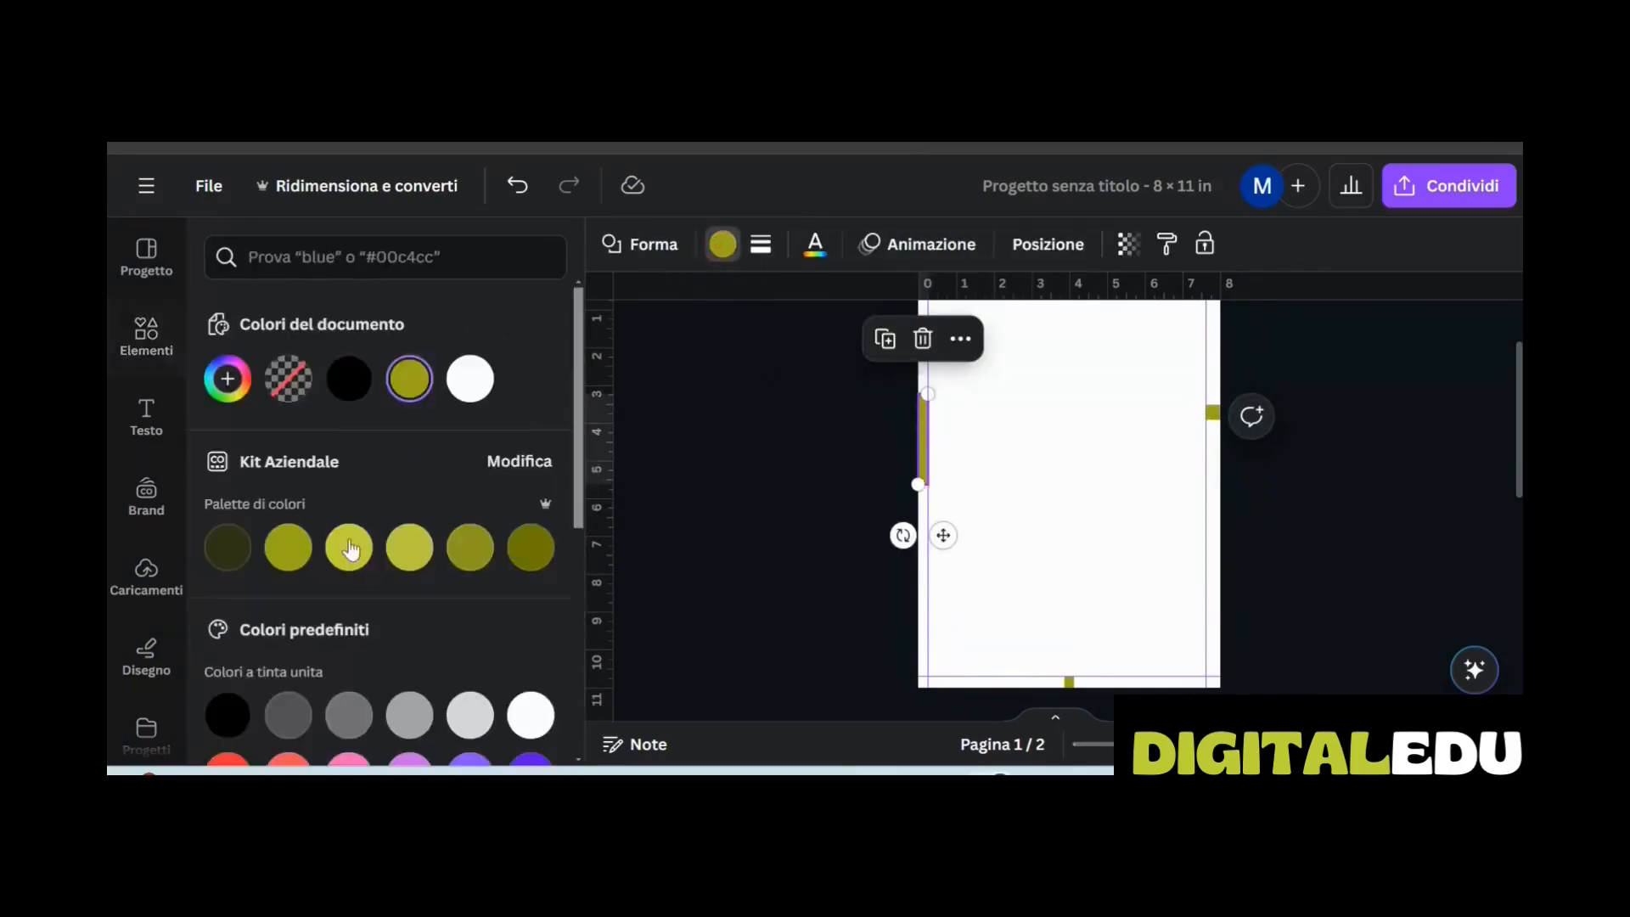
pyautogui.click(356, 719)
pyautogui.moveTo(920, 481); pyautogui.dragTo(923, 572)
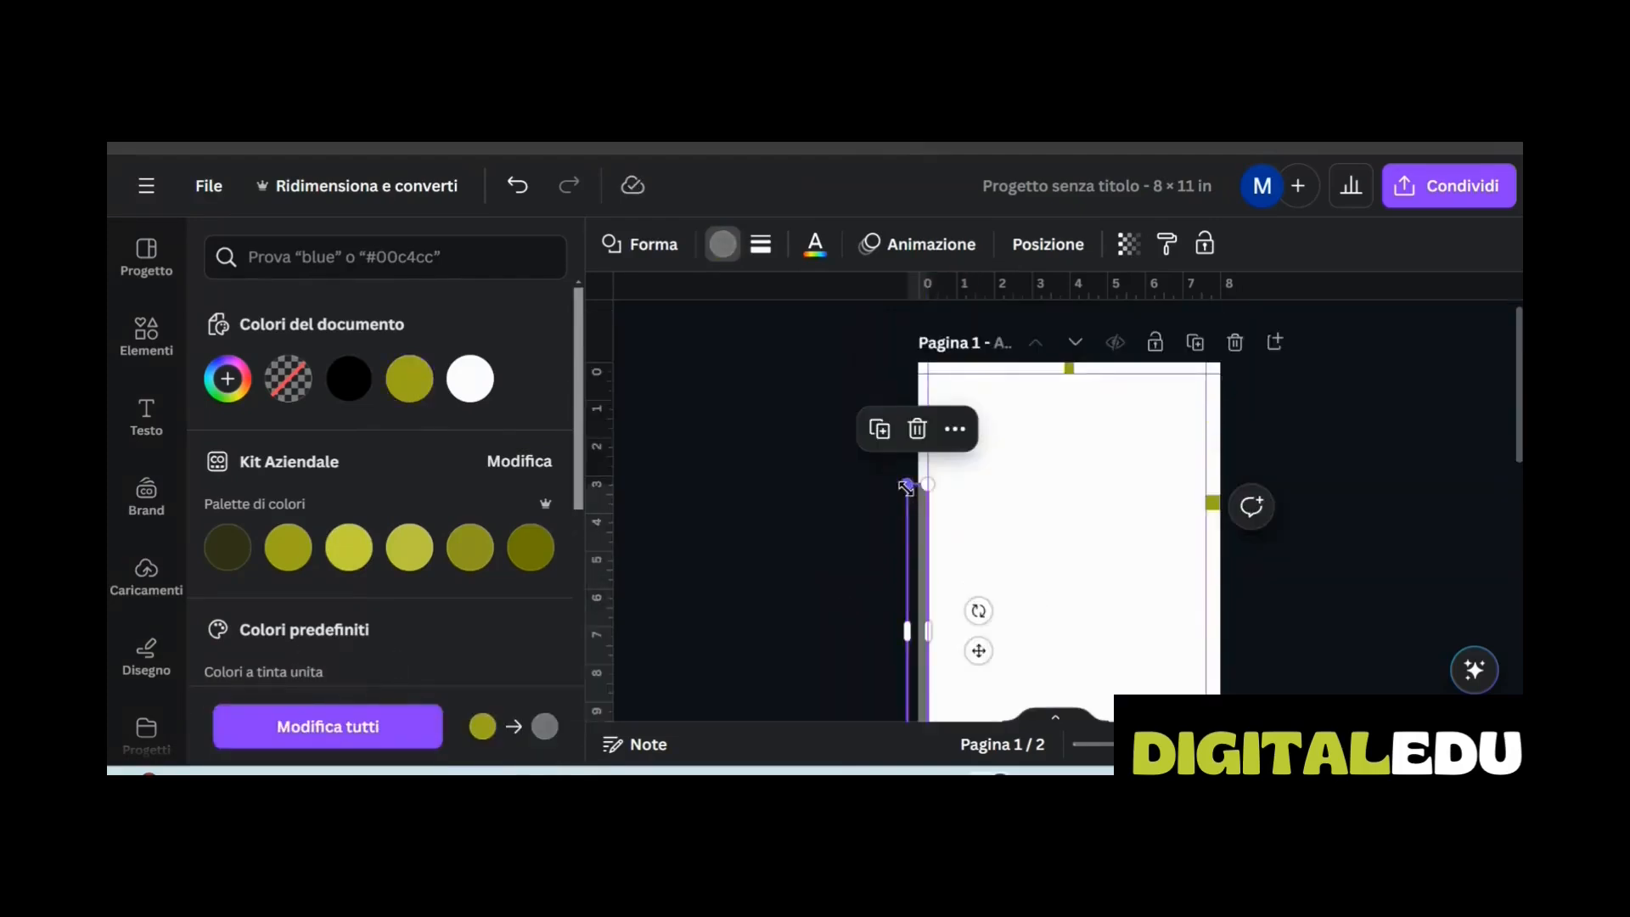
pyautogui.moveTo(905, 496); pyautogui.dragTo(885, 363)
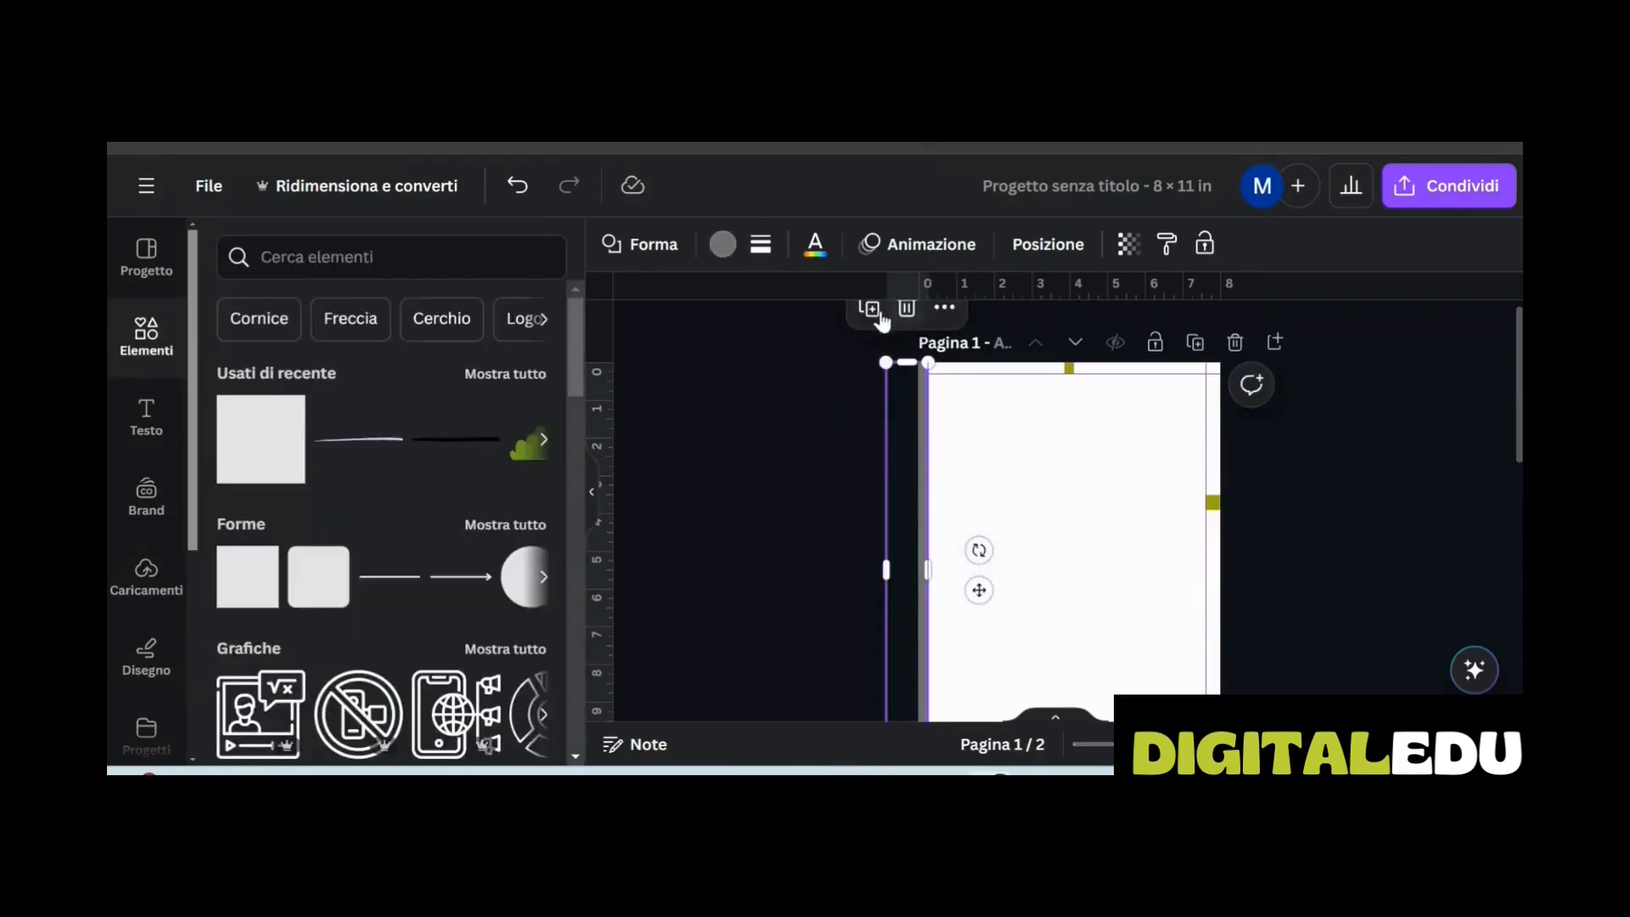
# Cover page 1's right, top and bottom margins with copies of the grey strip, rotated and aligned to the guides
pyautogui.moveTo(981, 552); pyautogui.dragTo(944, 658)
pyautogui.moveTo(1008, 582); pyautogui.dragTo(1209, 357)
pyautogui.click(1082, 436)
pyautogui.moveTo(1085, 365); pyautogui.dragTo(1087, 485)
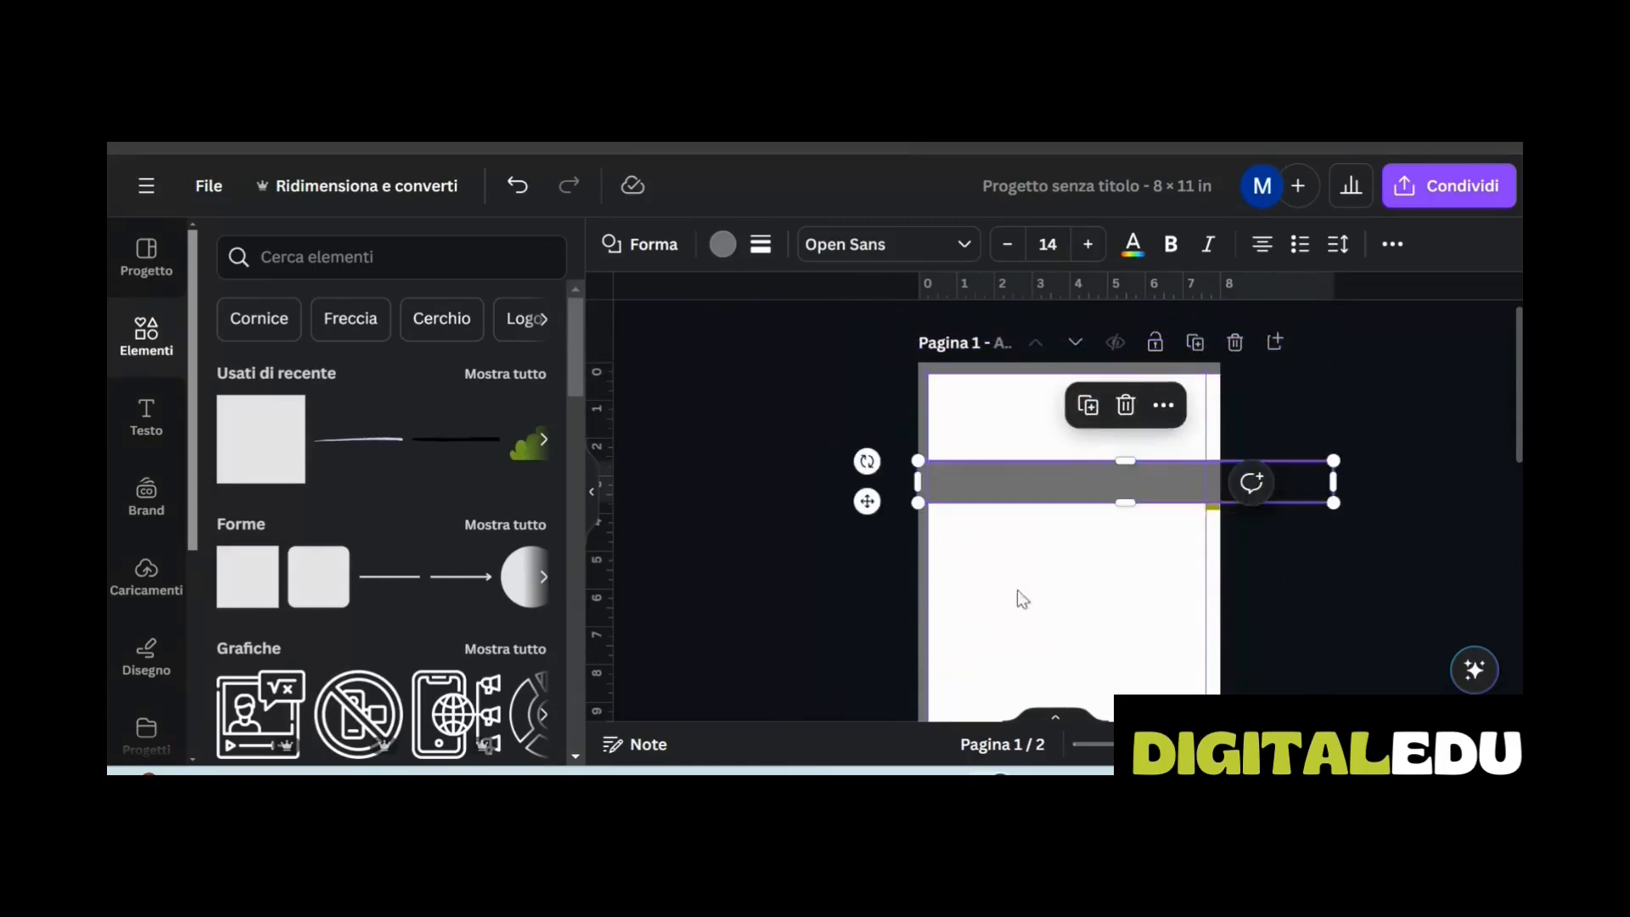
pyautogui.moveTo(867, 462); pyautogui.dragTo(1233, 601)
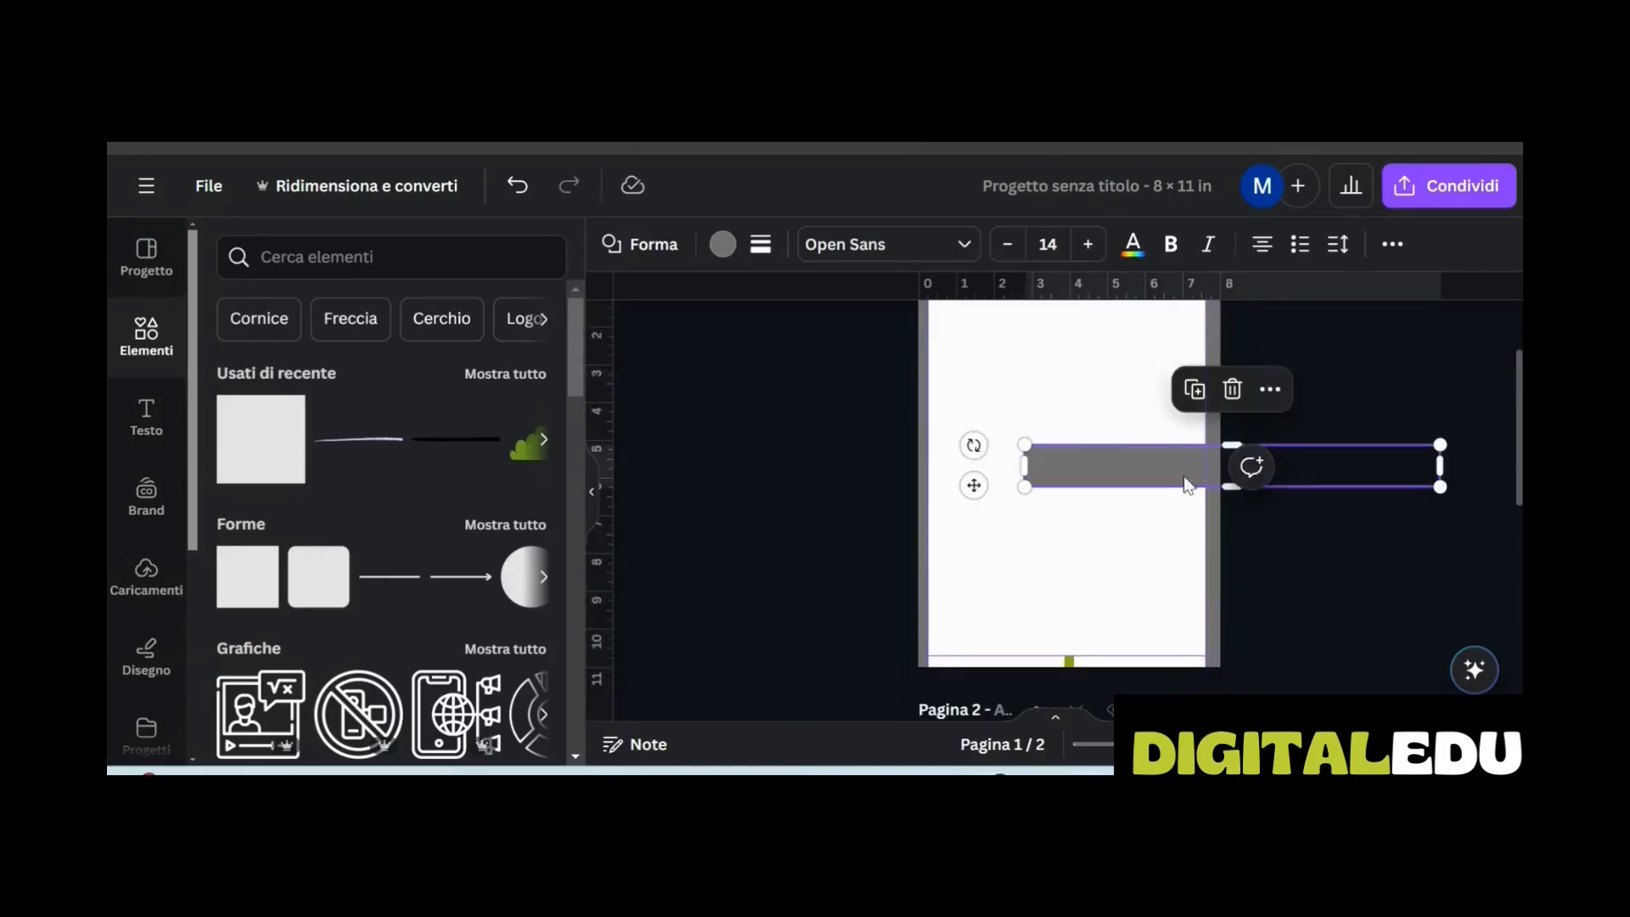
pyautogui.moveTo(1157, 546); pyautogui.dragTo(1044, 680)
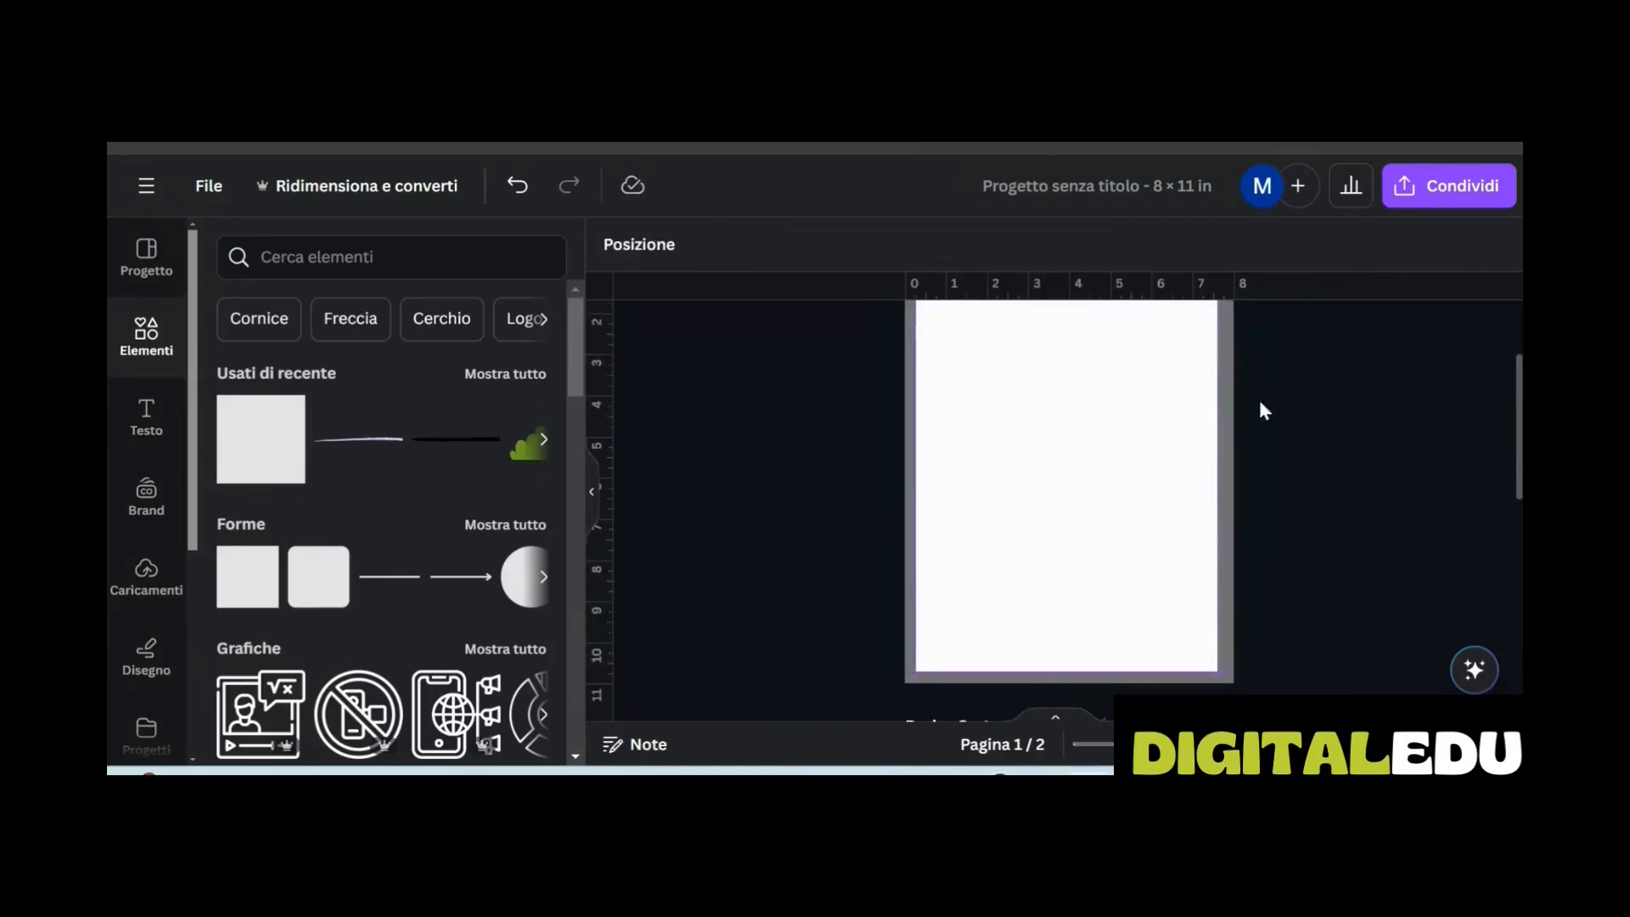
# Cover all four margins of page 2 with grey strips aligned to its guides
pyautogui.scroll(-5, 1284, 488)
pyautogui.scroll(-3, 1282, 489)
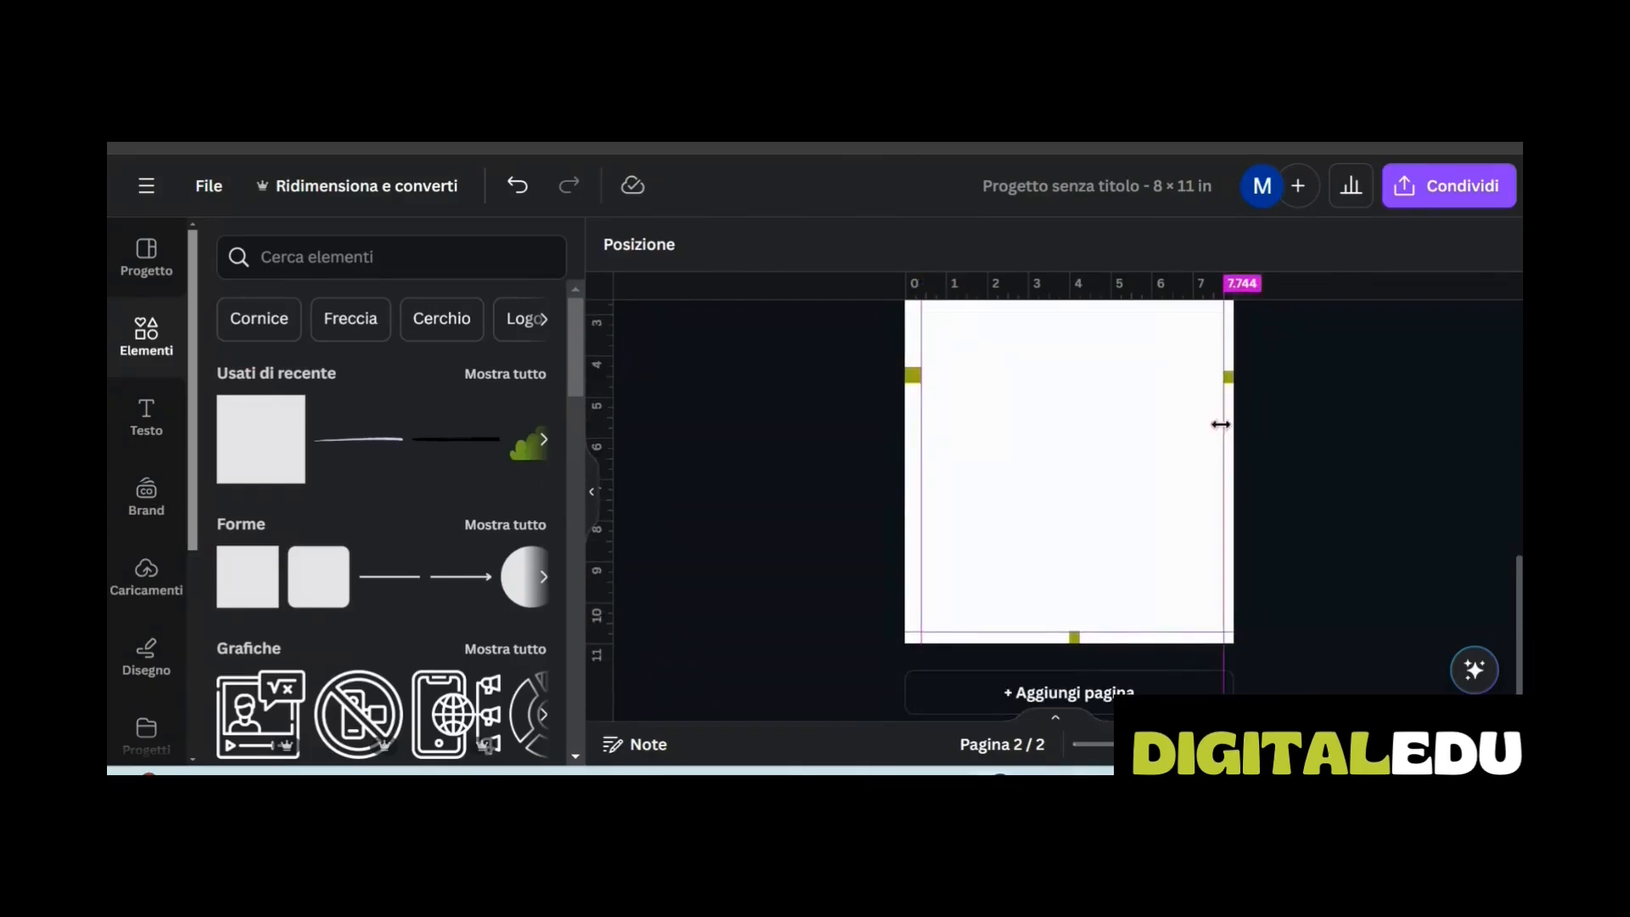
pyautogui.scroll(3, 1332, 465)
pyautogui.click(234, 468)
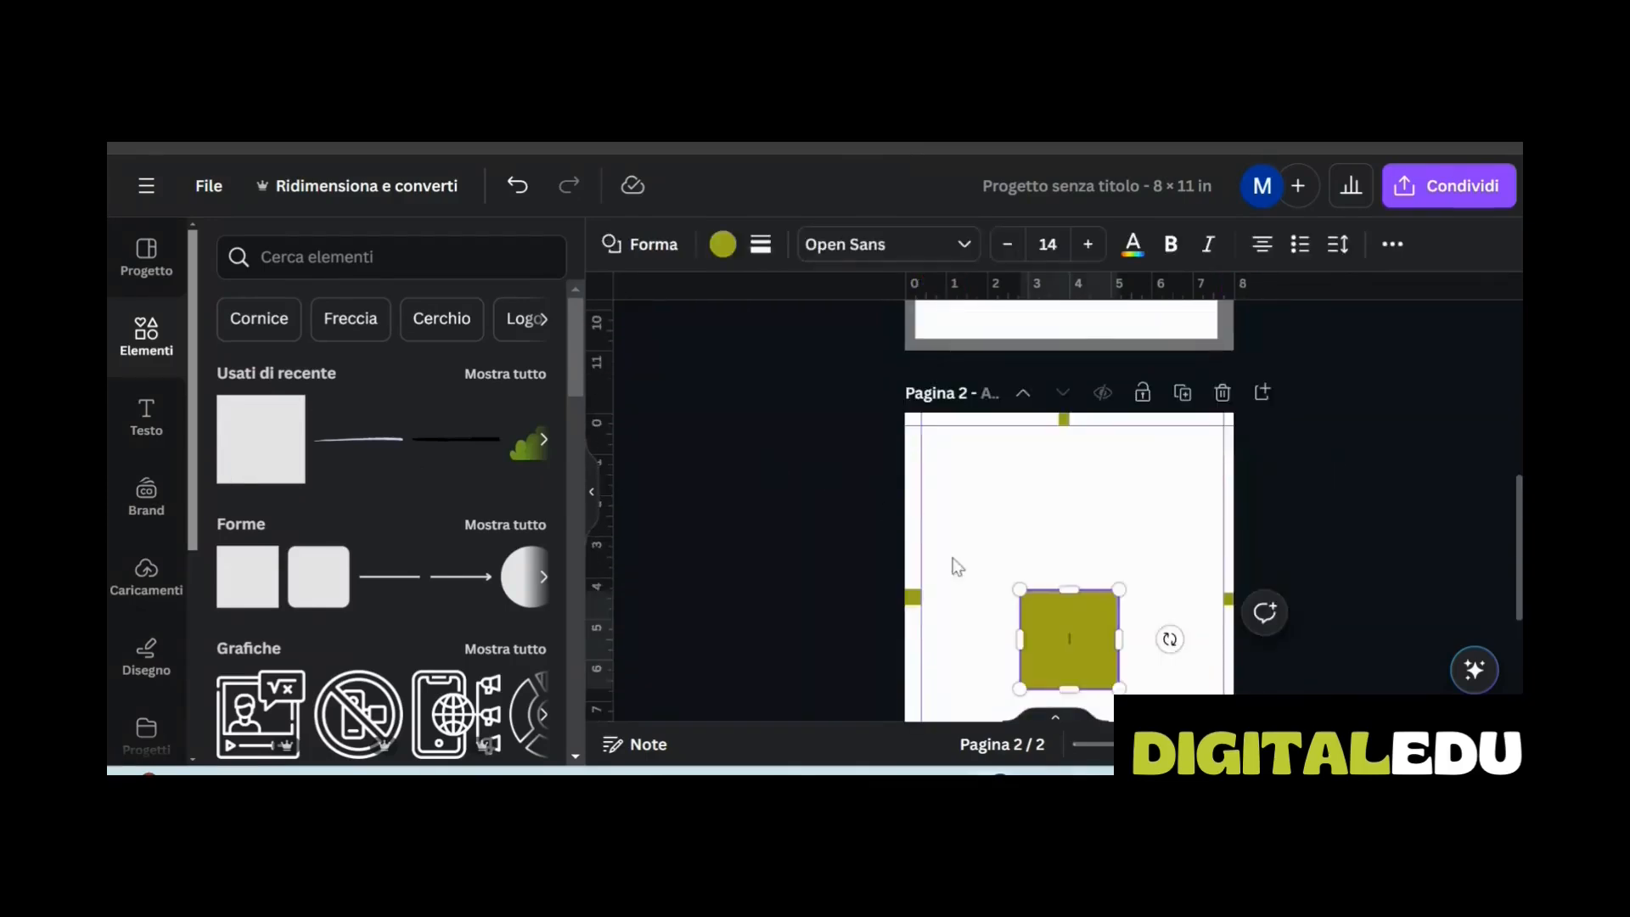
pyautogui.moveTo(1055, 626); pyautogui.dragTo(818, 397)
pyautogui.click(723, 244)
pyautogui.click(409, 379)
pyautogui.scroll(-1, 849, 425)
pyautogui.moveTo(871, 382); pyautogui.dragTo(889, 659)
pyautogui.scroll(-2, 889, 655)
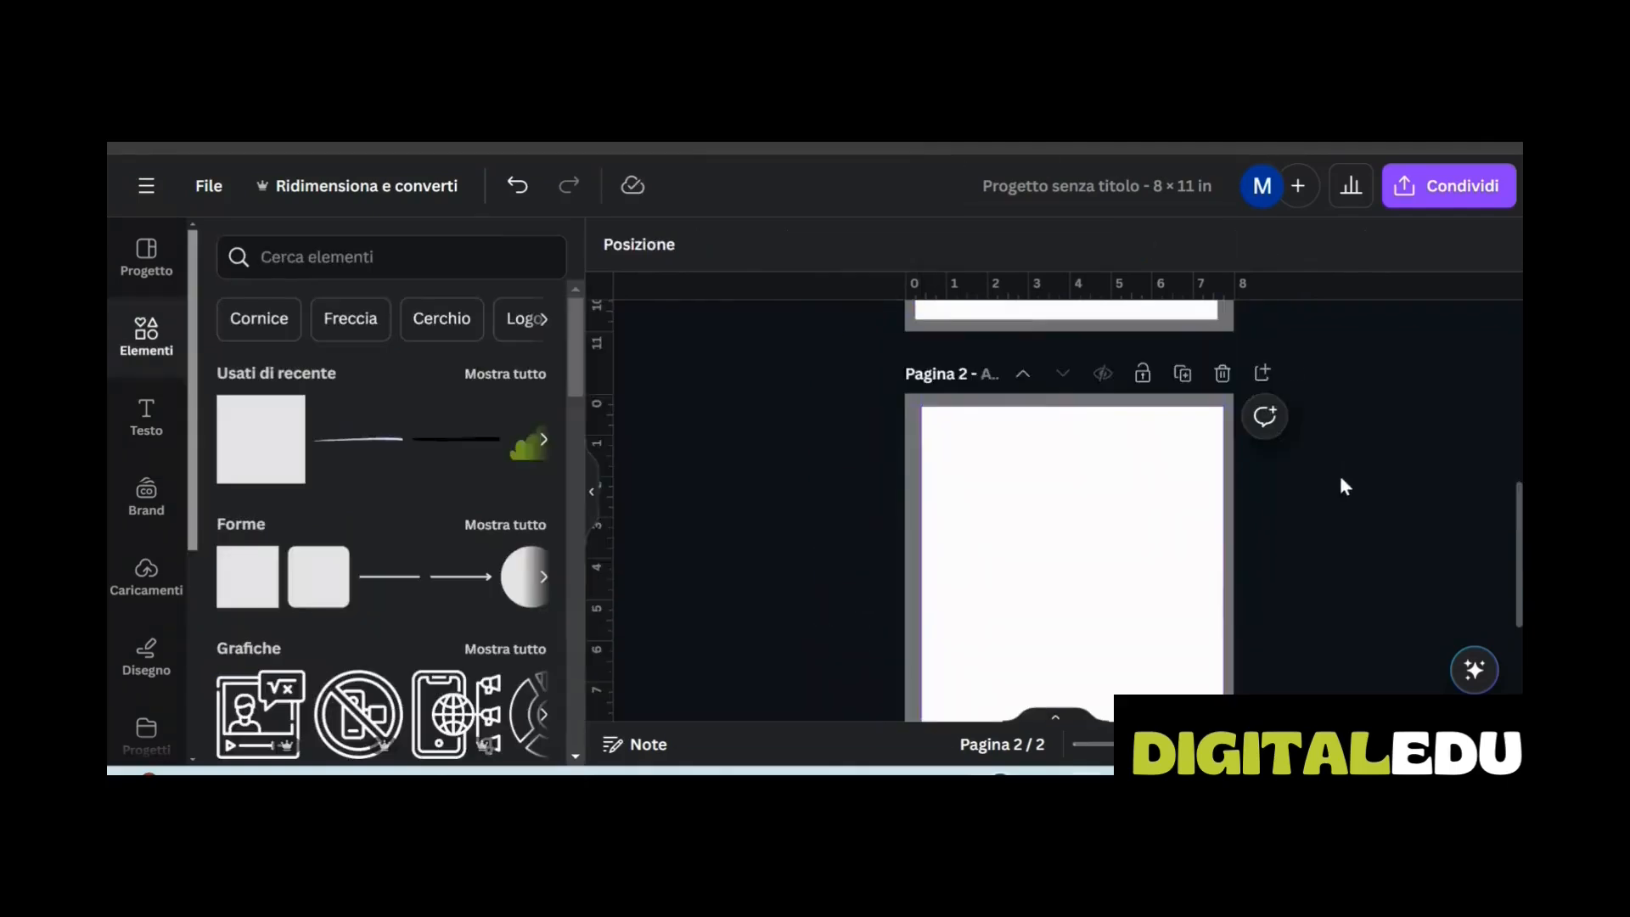
pyautogui.scroll(-1, 1344, 486)
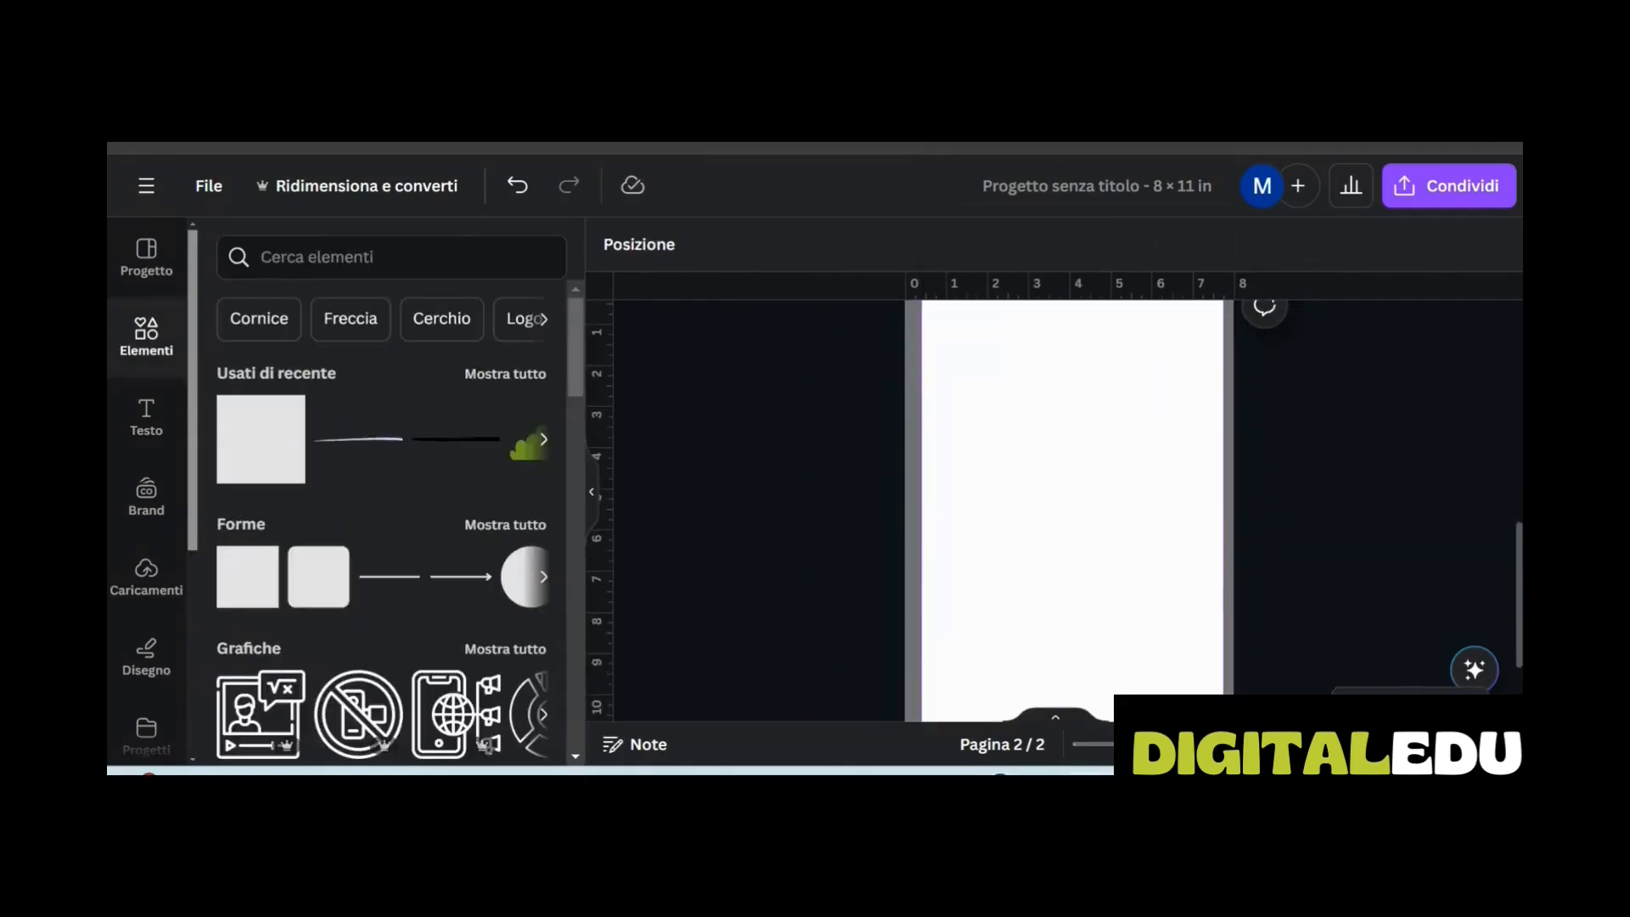
# Open the 16.75 × 11.25 in beach illustration project for editing and show its rulers and guides
pyautogui.click(1410, 744)
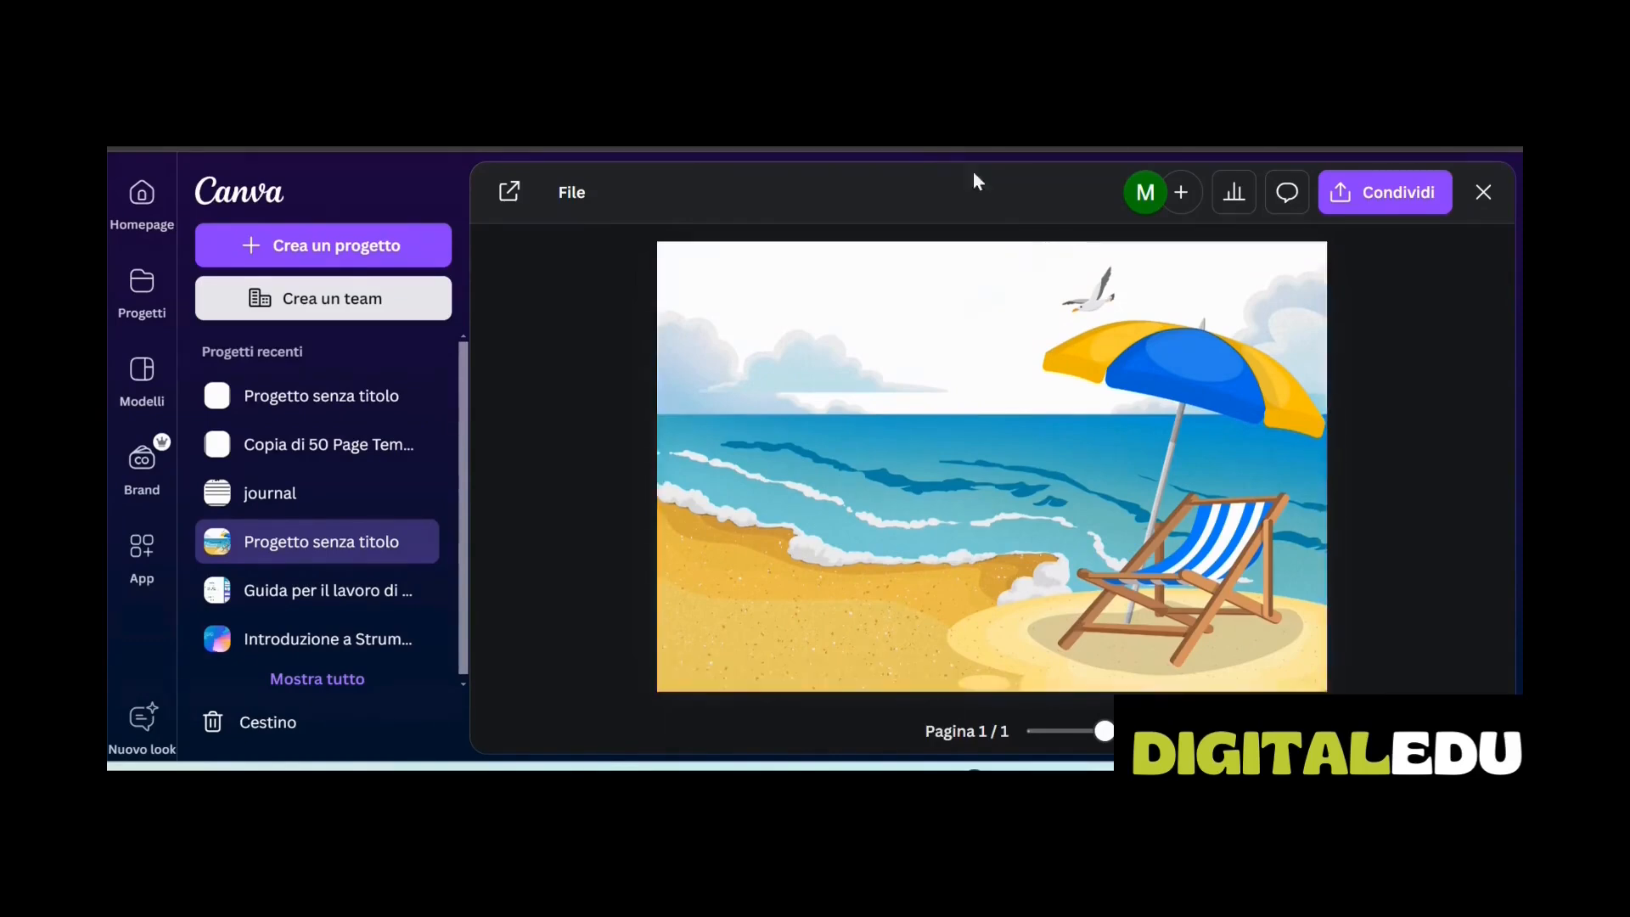
pyautogui.click(895, 334)
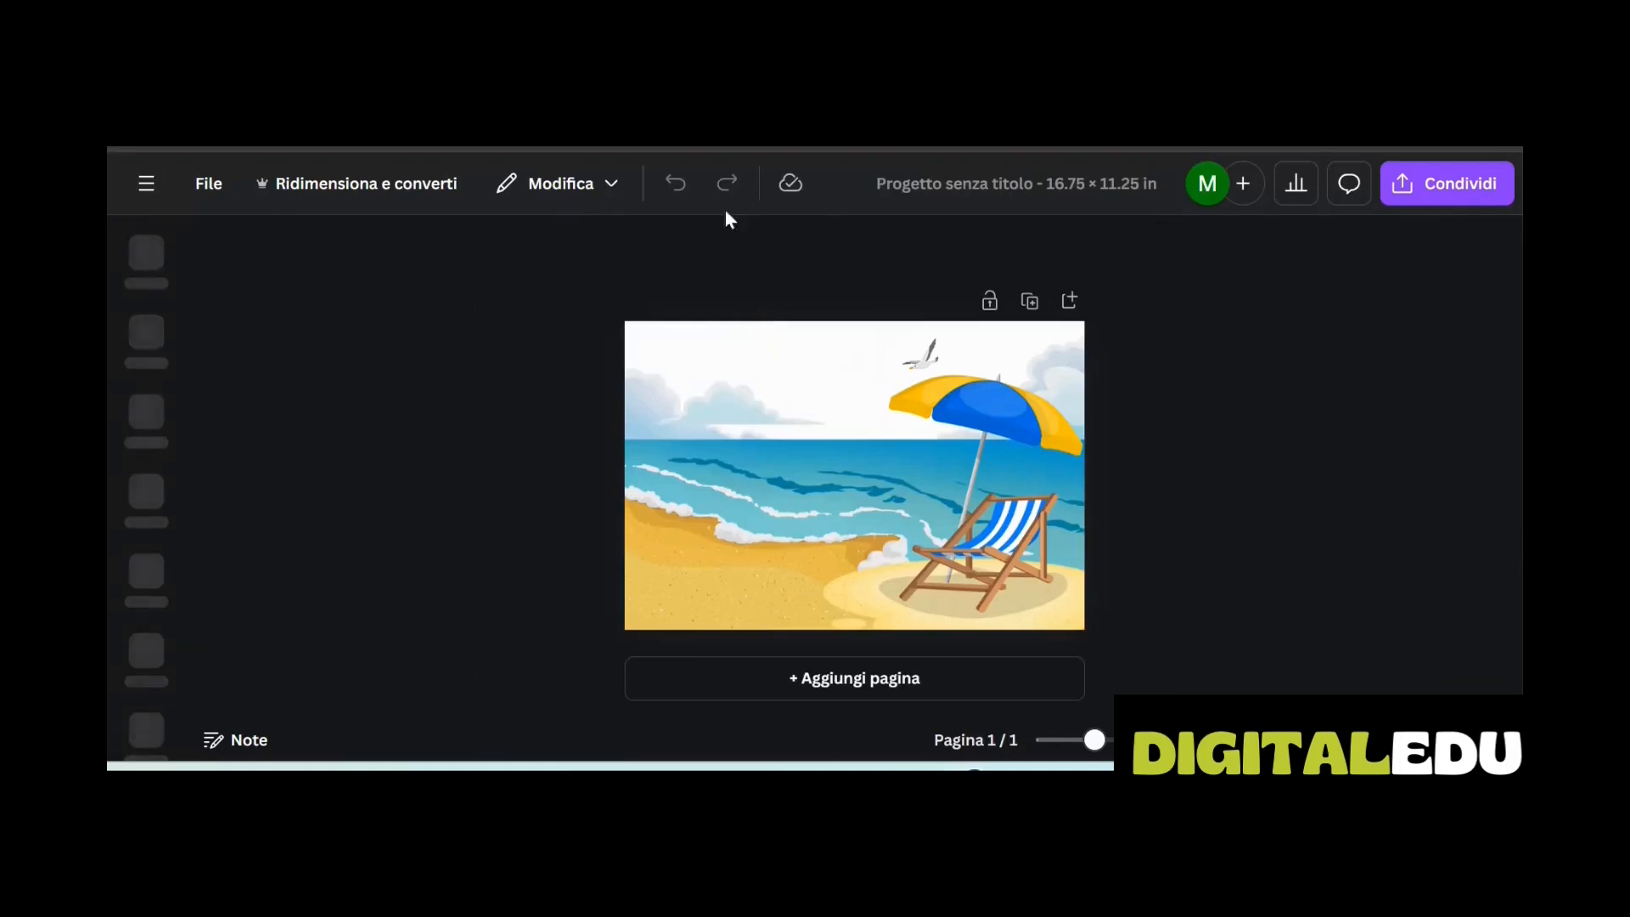
pyautogui.click(212, 183)
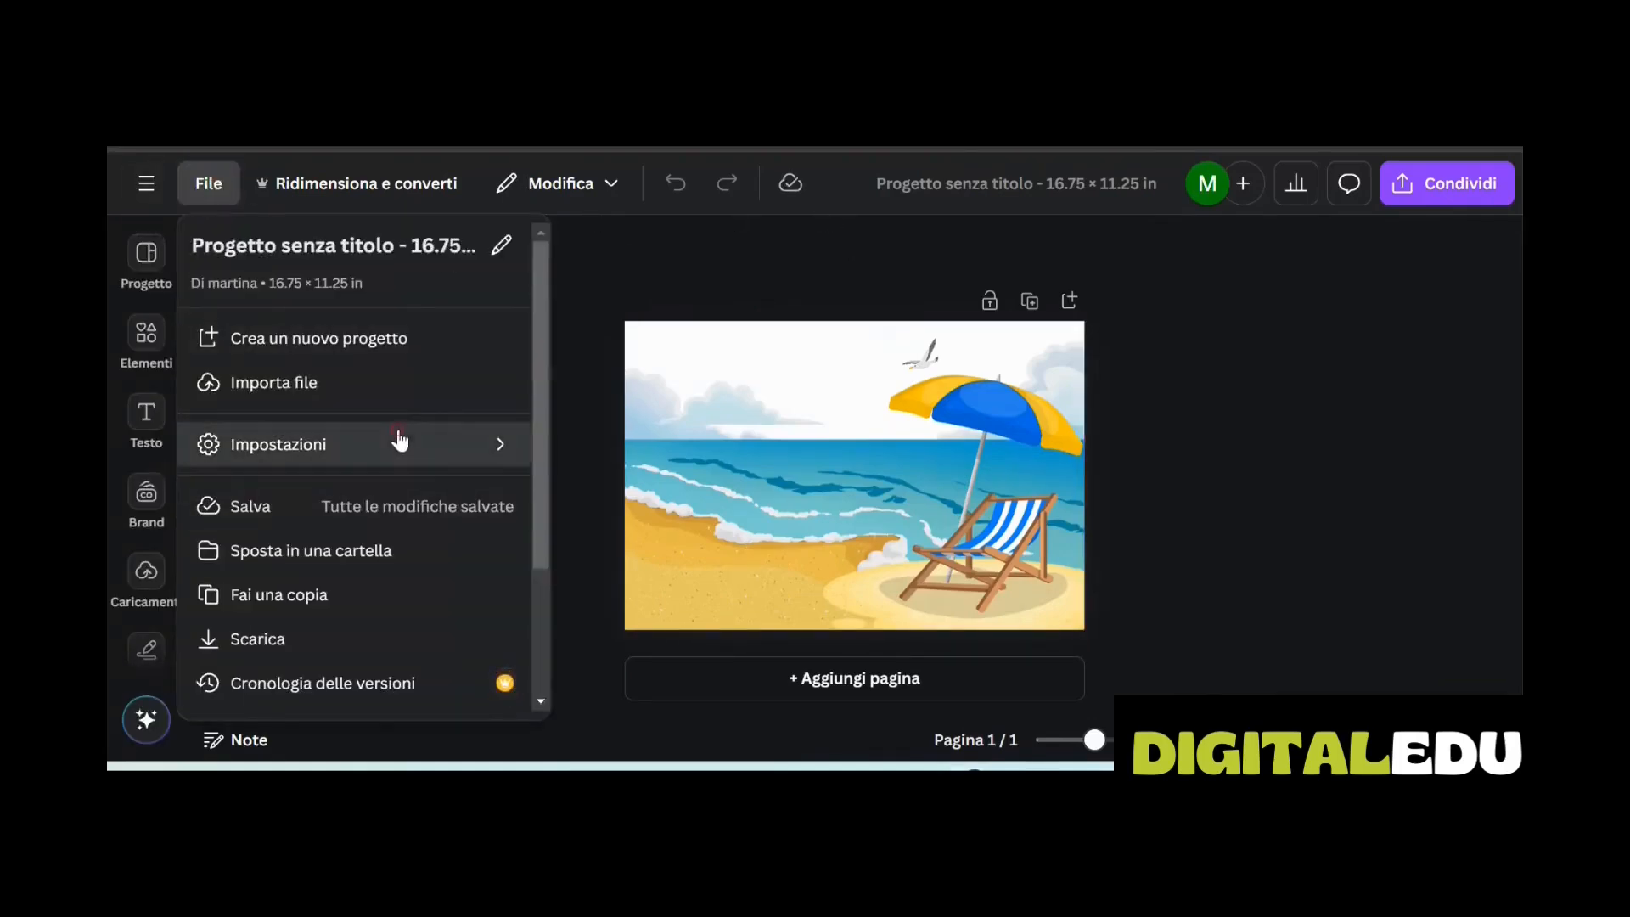
pyautogui.click(399, 440)
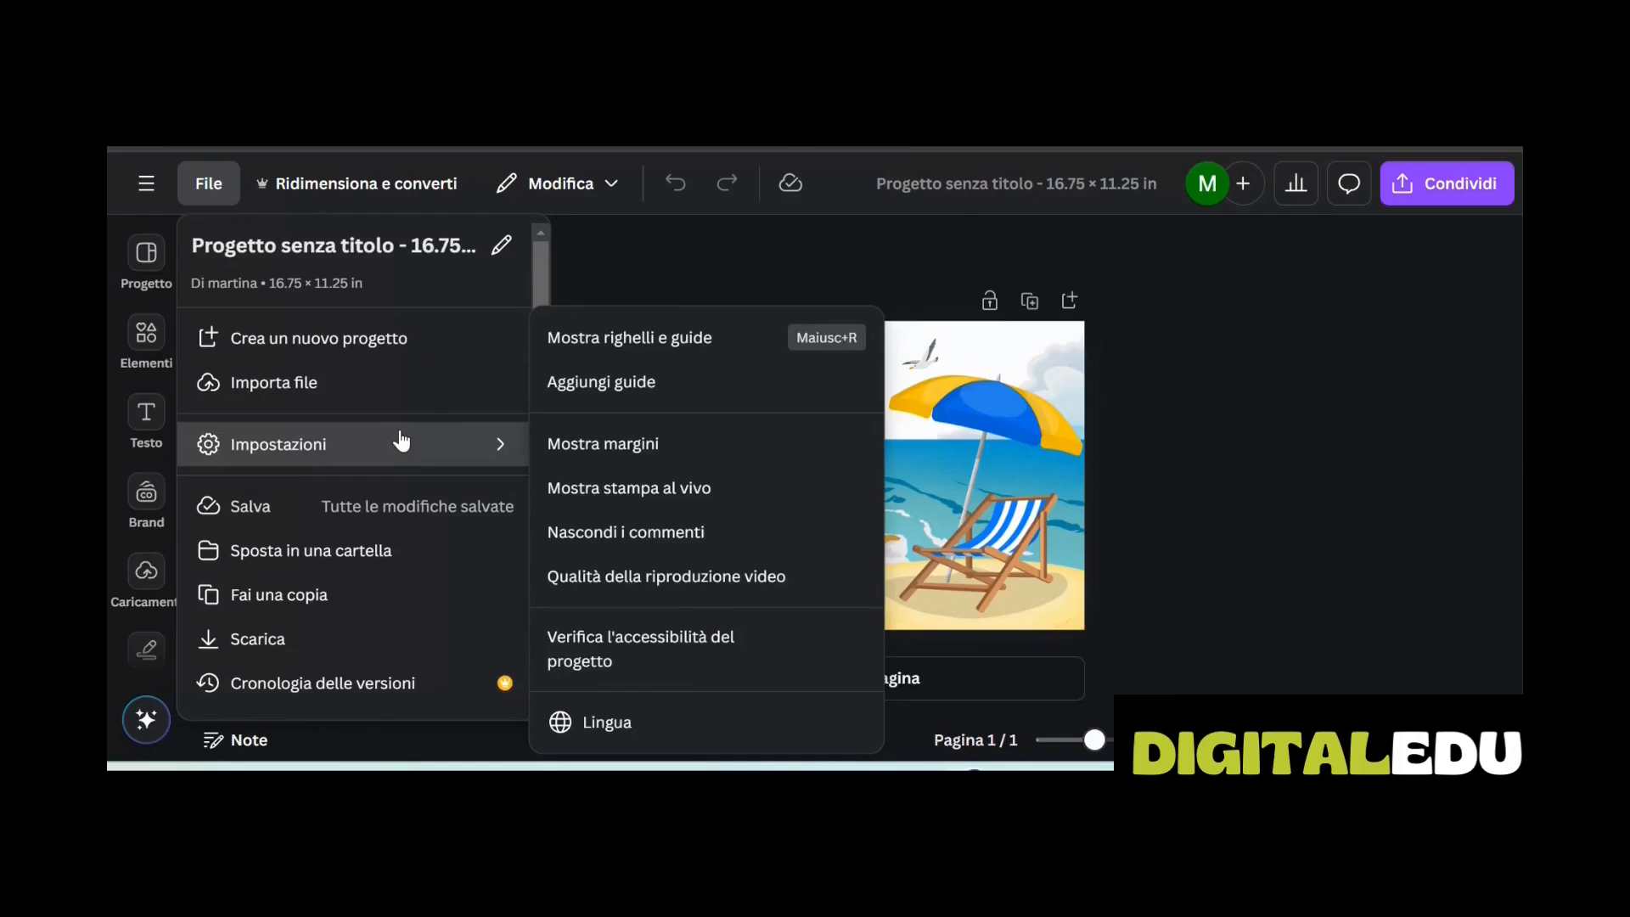
pyautogui.click(631, 338)
# Place a vertical guide down the middle of the beach illustration to split it into two pages
pyautogui.moveTo(204, 363); pyautogui.dragTo(863, 366)
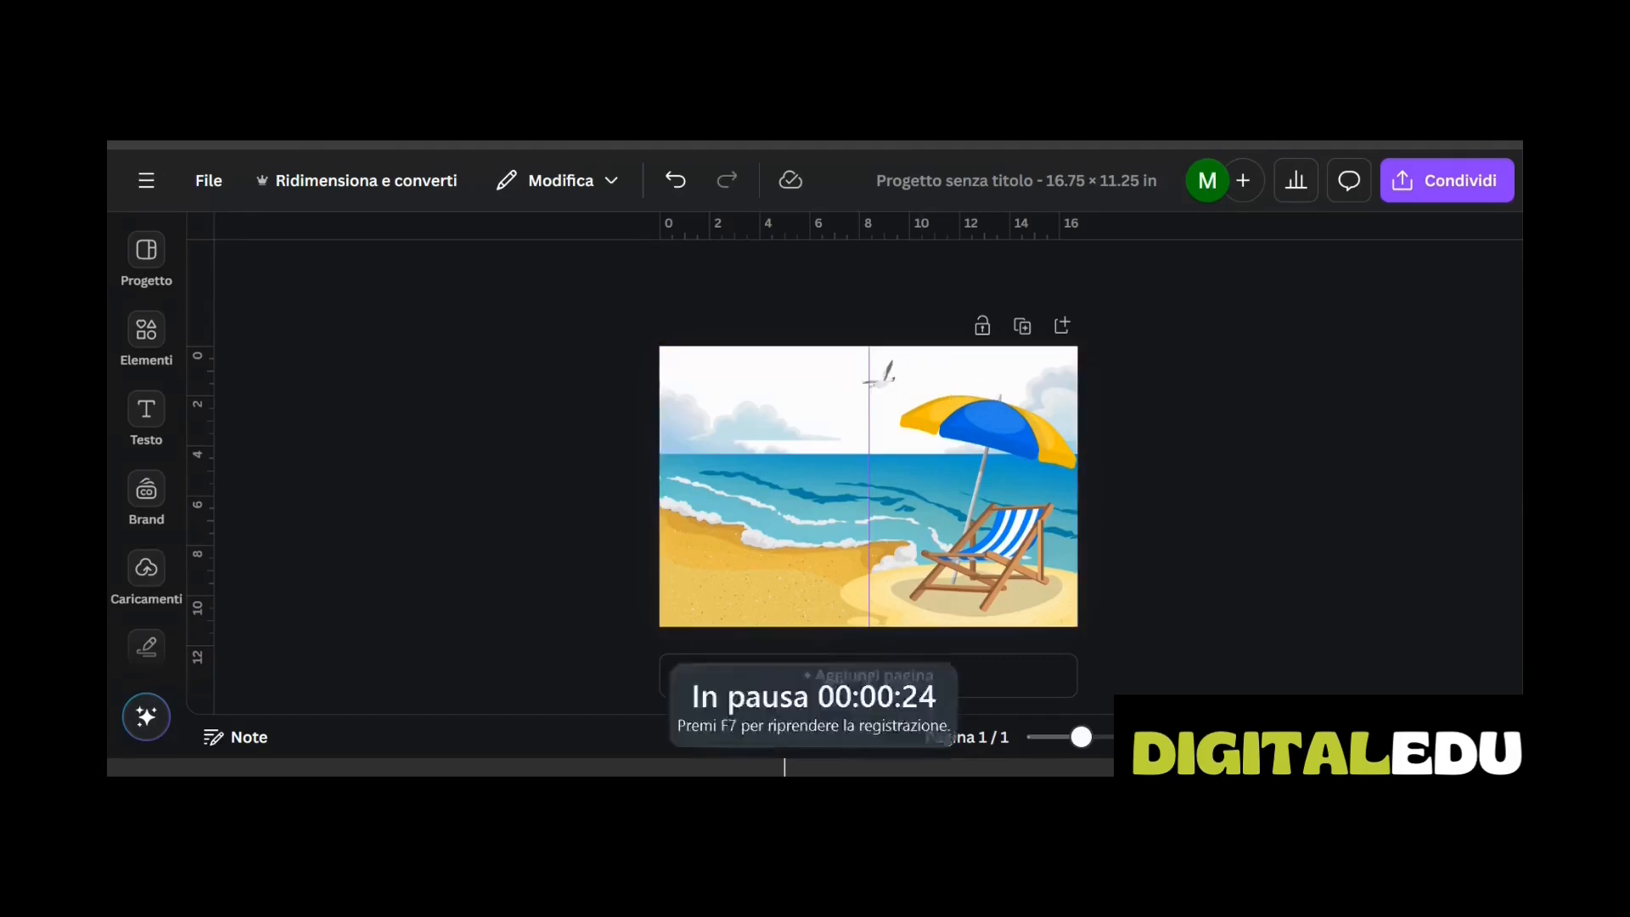
pyautogui.click(938, 374)
pyautogui.moveTo(936, 373); pyautogui.dragTo(876, 387)
pyautogui.click(1192, 427)
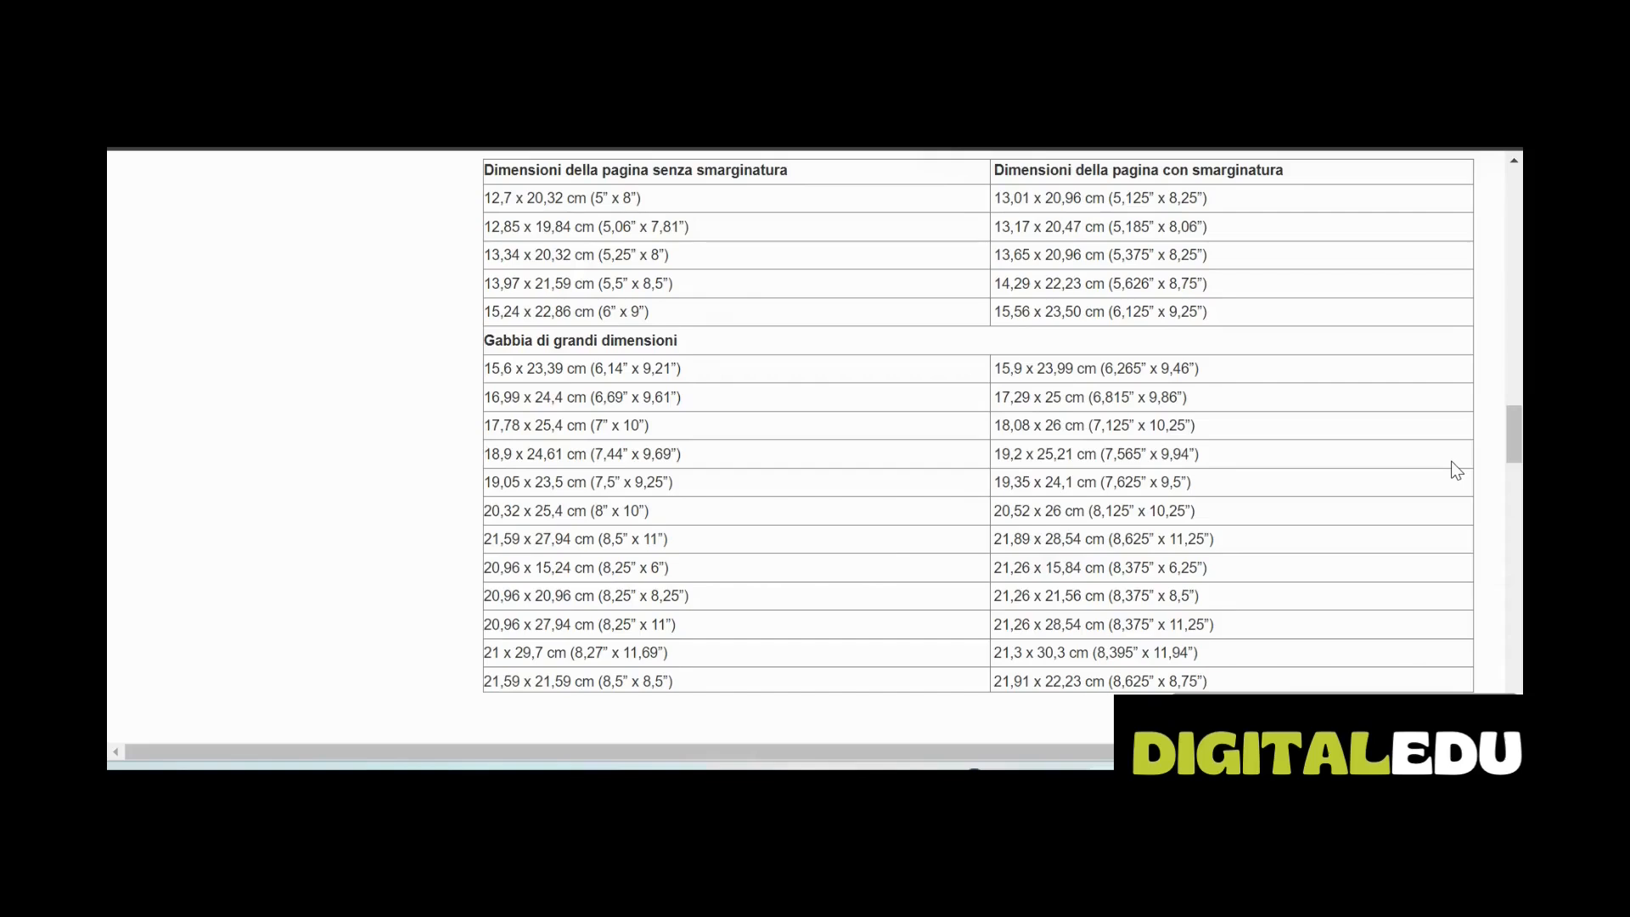
# Examine the KDP table of page dimensions with and without bleed and the trimming note above it
pyautogui.scroll(1, 1457, 469)
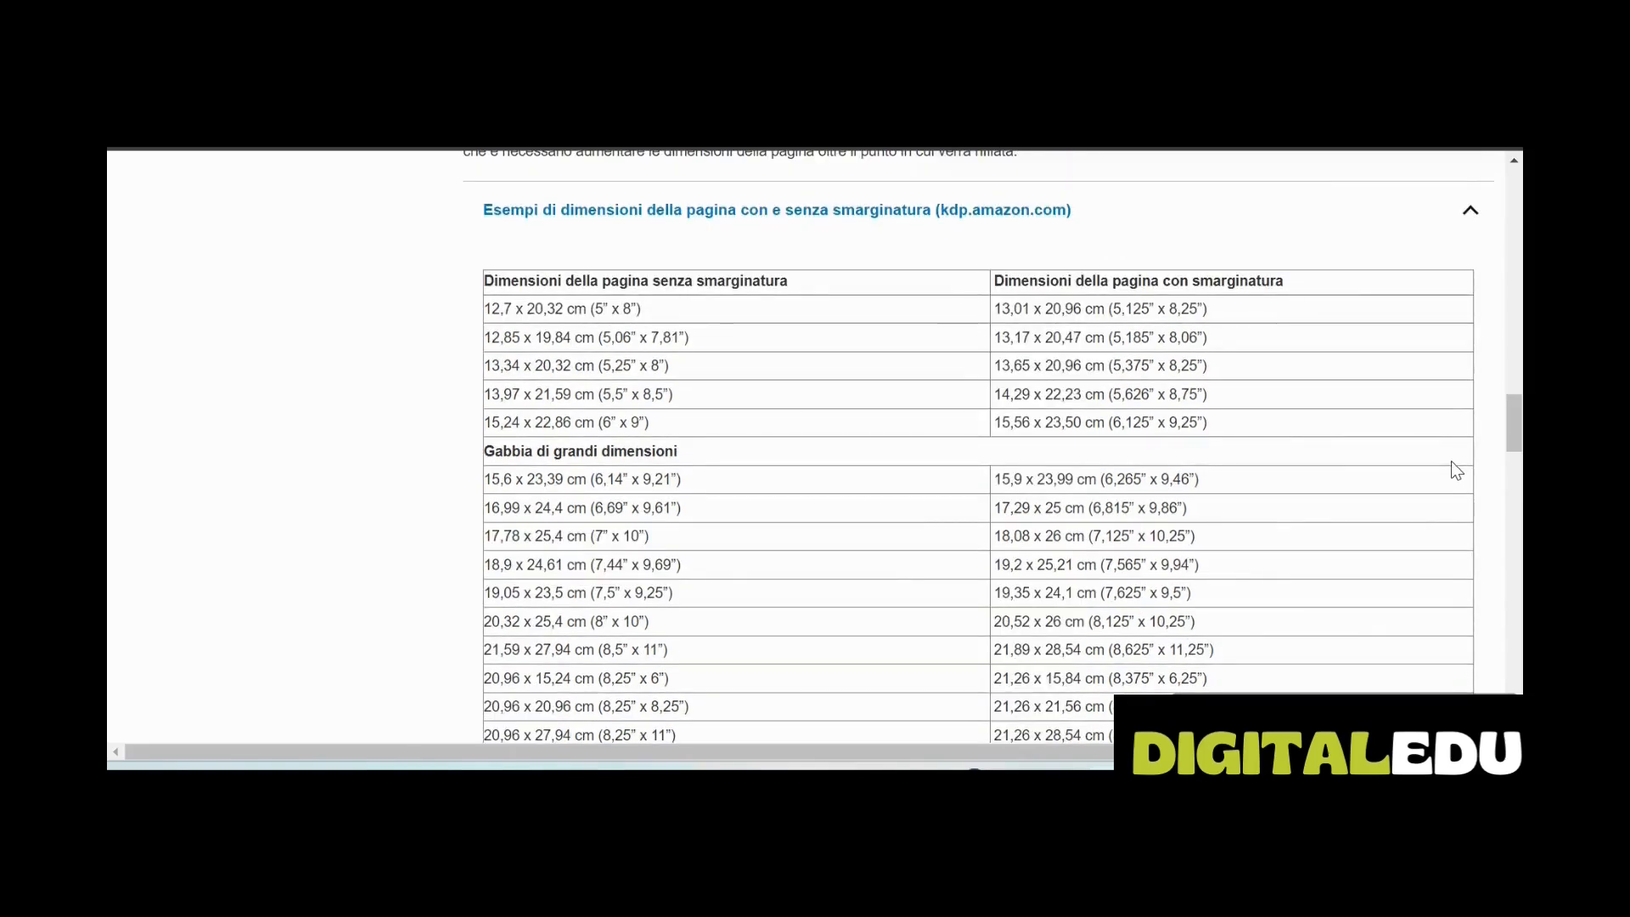
pyautogui.scroll(1, 1443, 522)
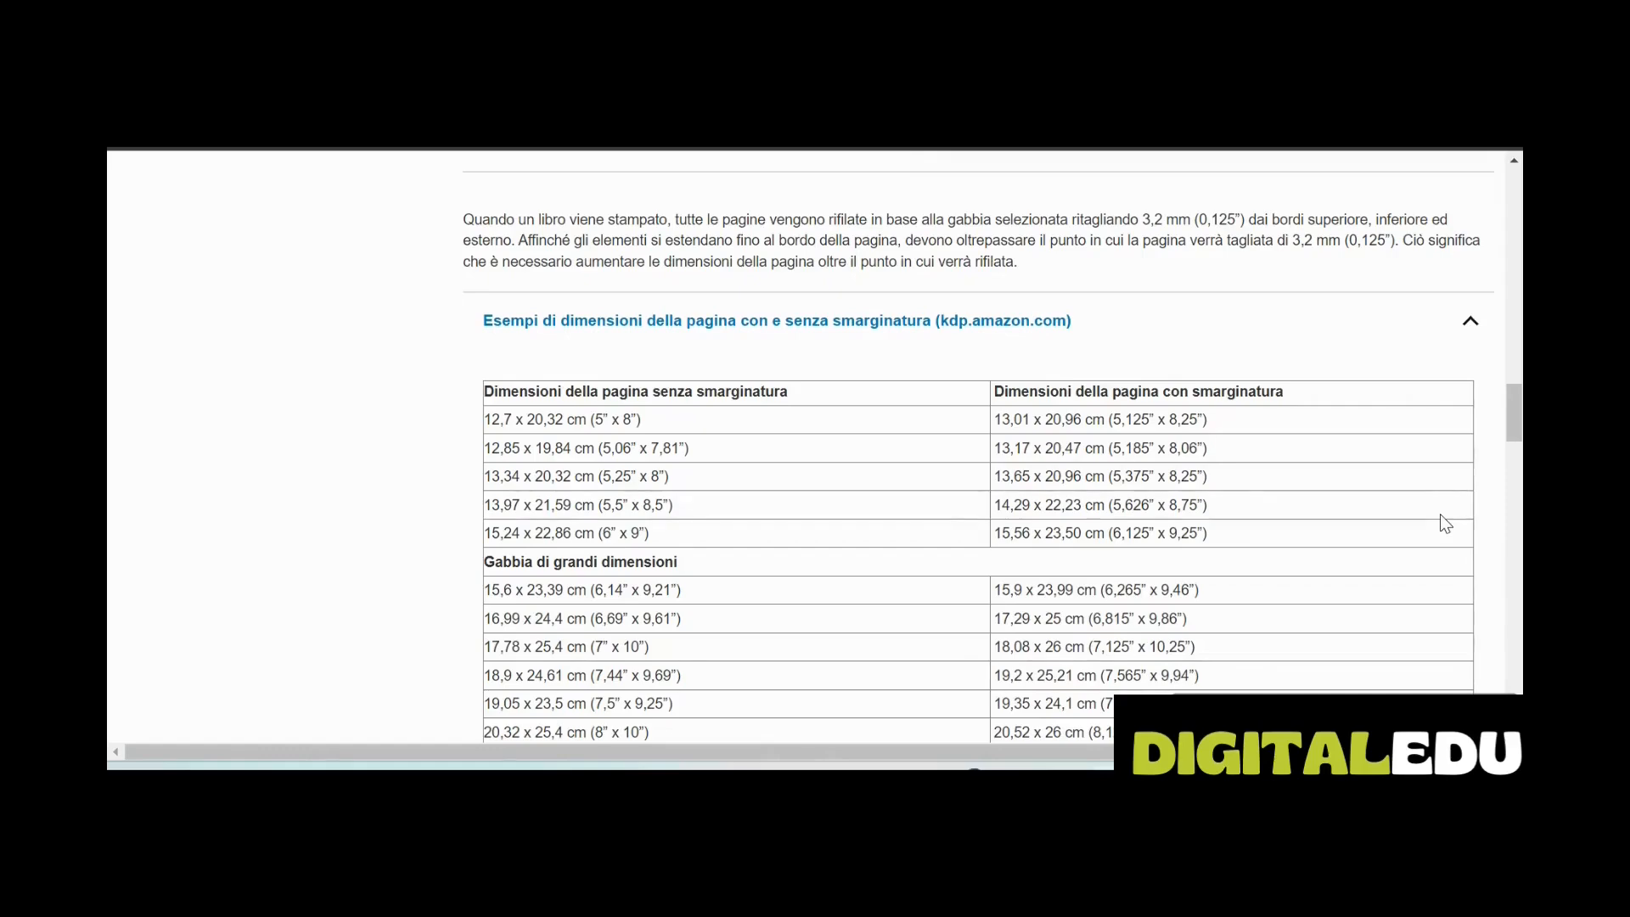
pyautogui.scroll(-4, 506, 705)
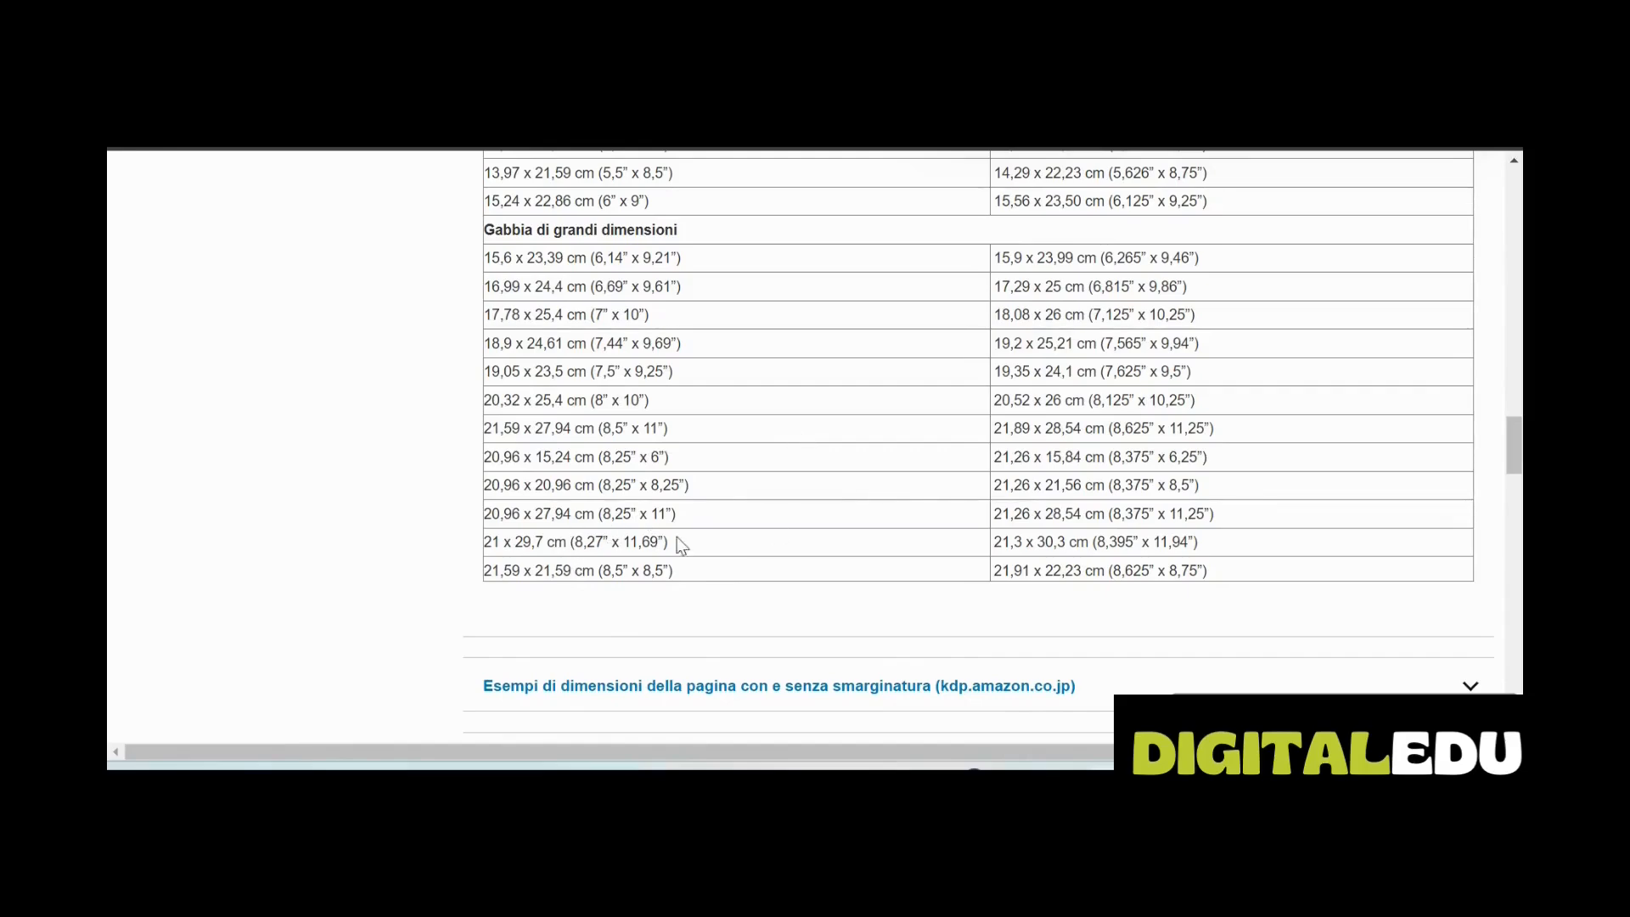
pyautogui.scroll(1, 832, 519)
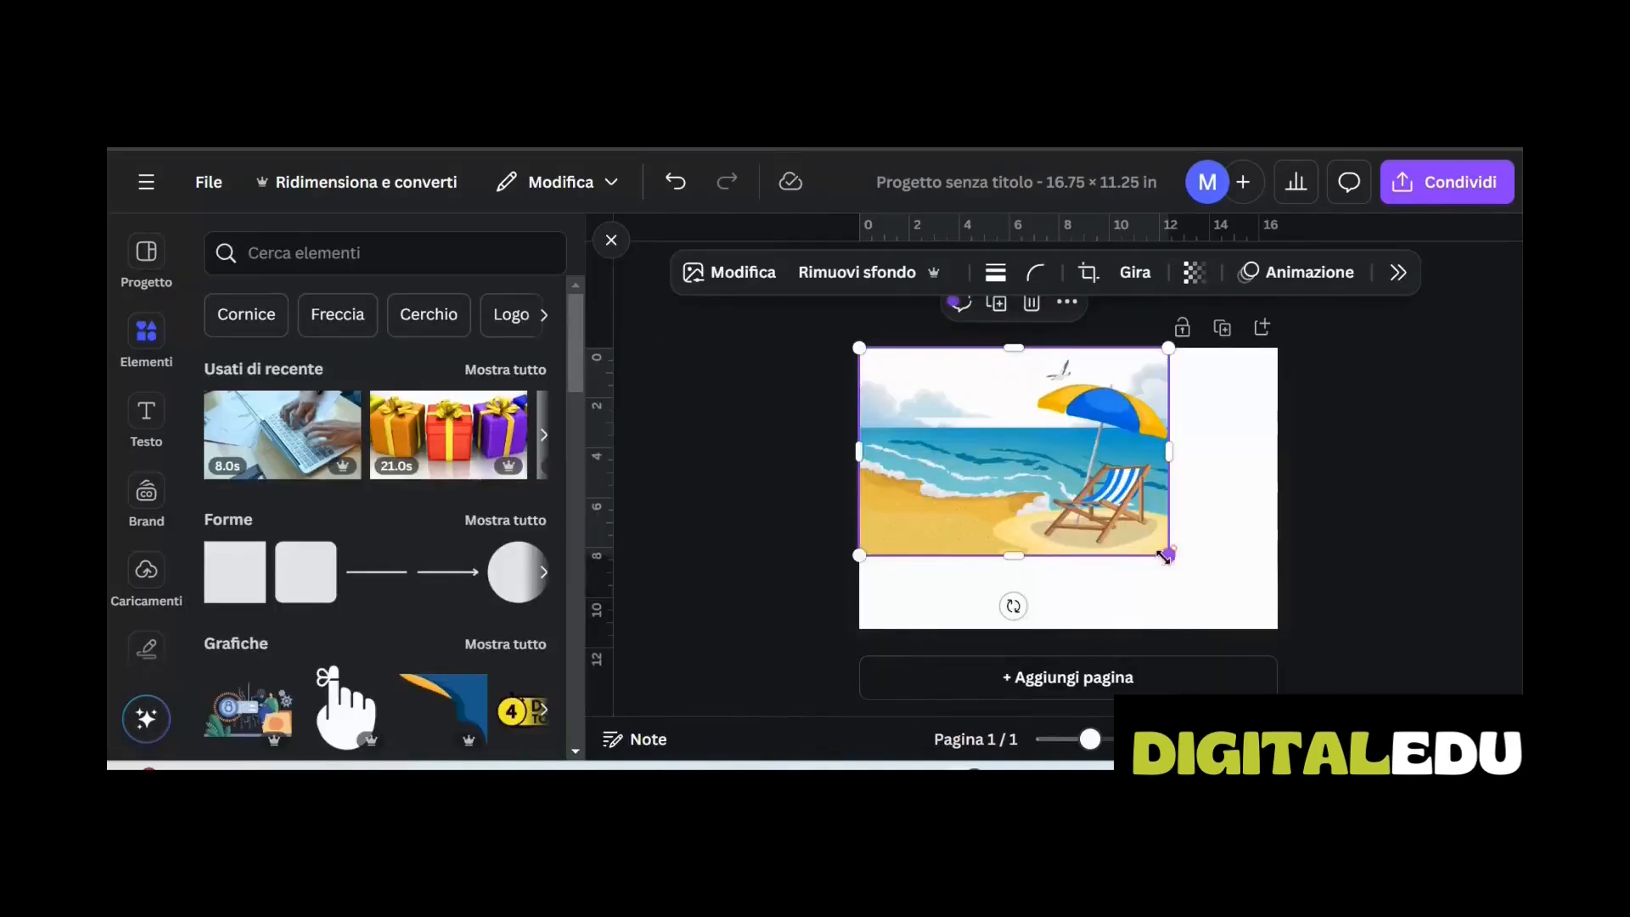
# Enlarge the beach image to fill the whole 16.75 × 11.25 in page
pyautogui.moveTo(1168, 553); pyautogui.dragTo(1278, 629)
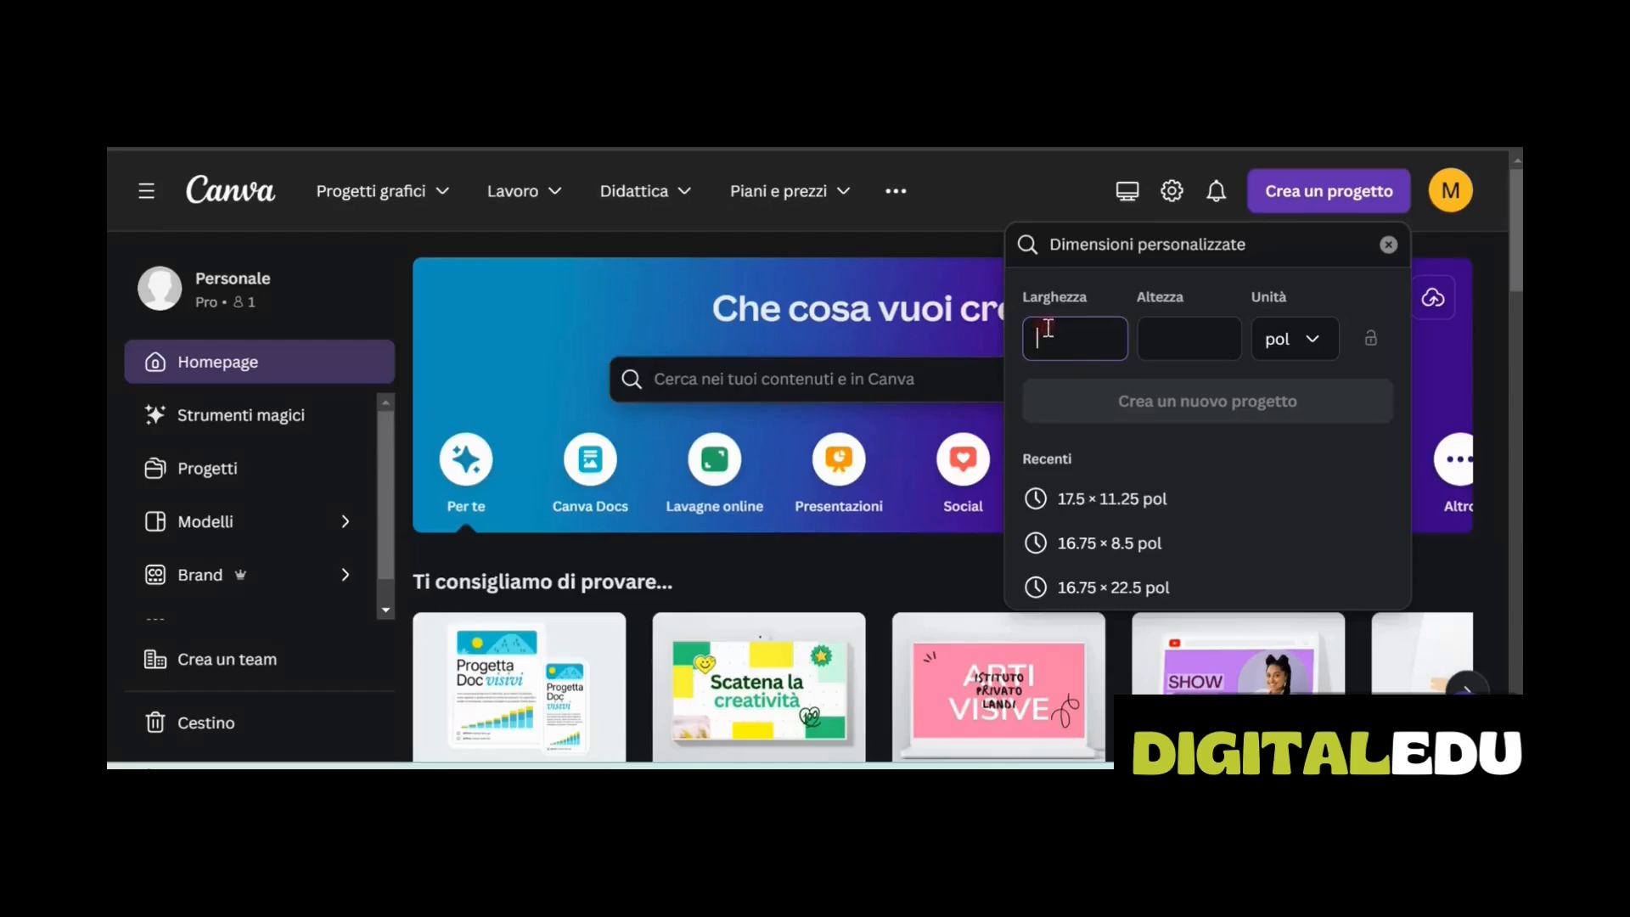
# Create a custom project 8.375 inches wide and 11.25 inches high, and add blank pages up to page 5
pyautogui.write('8.375')
pyautogui.click(1189, 335)
pyautogui.write('11.25')
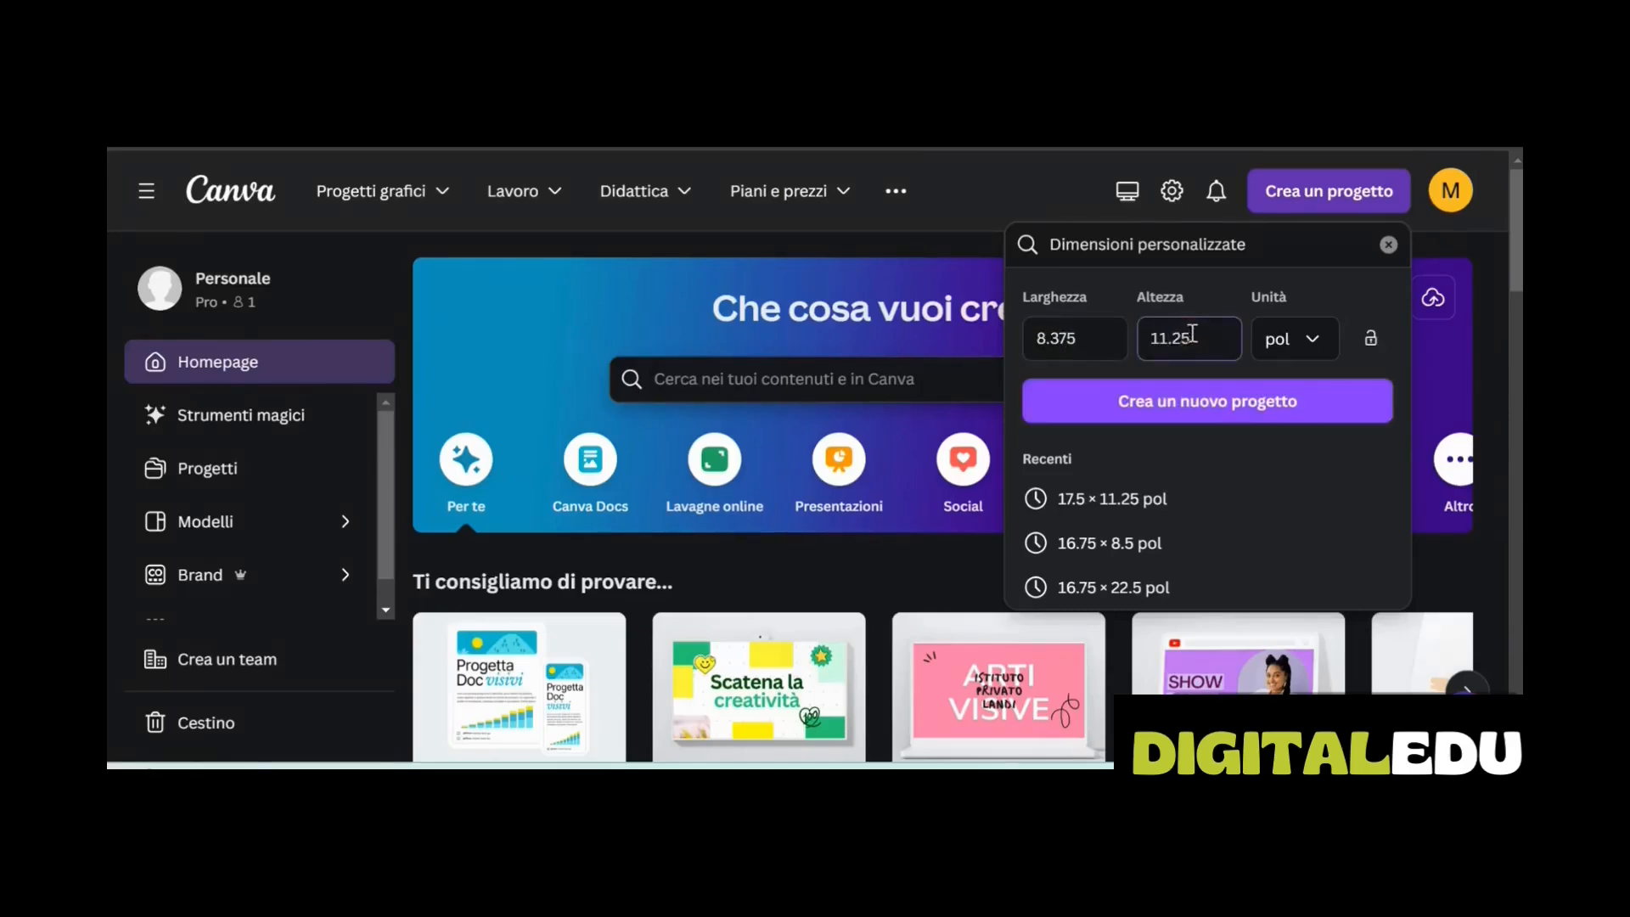
pyautogui.press('Return')
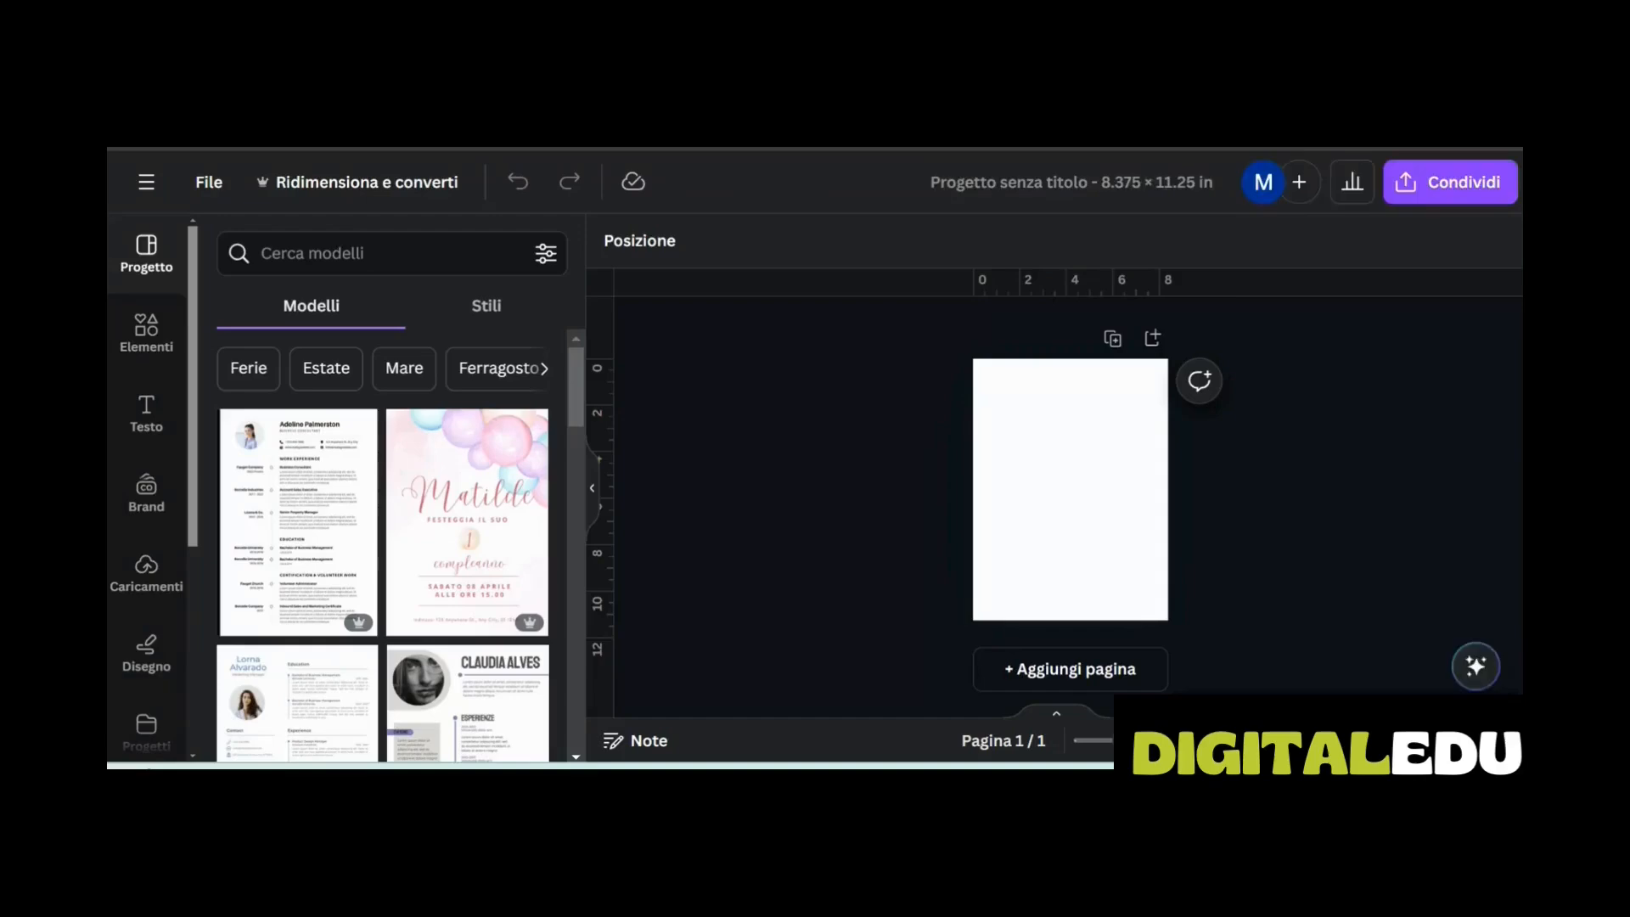
pyautogui.click(1092, 671)
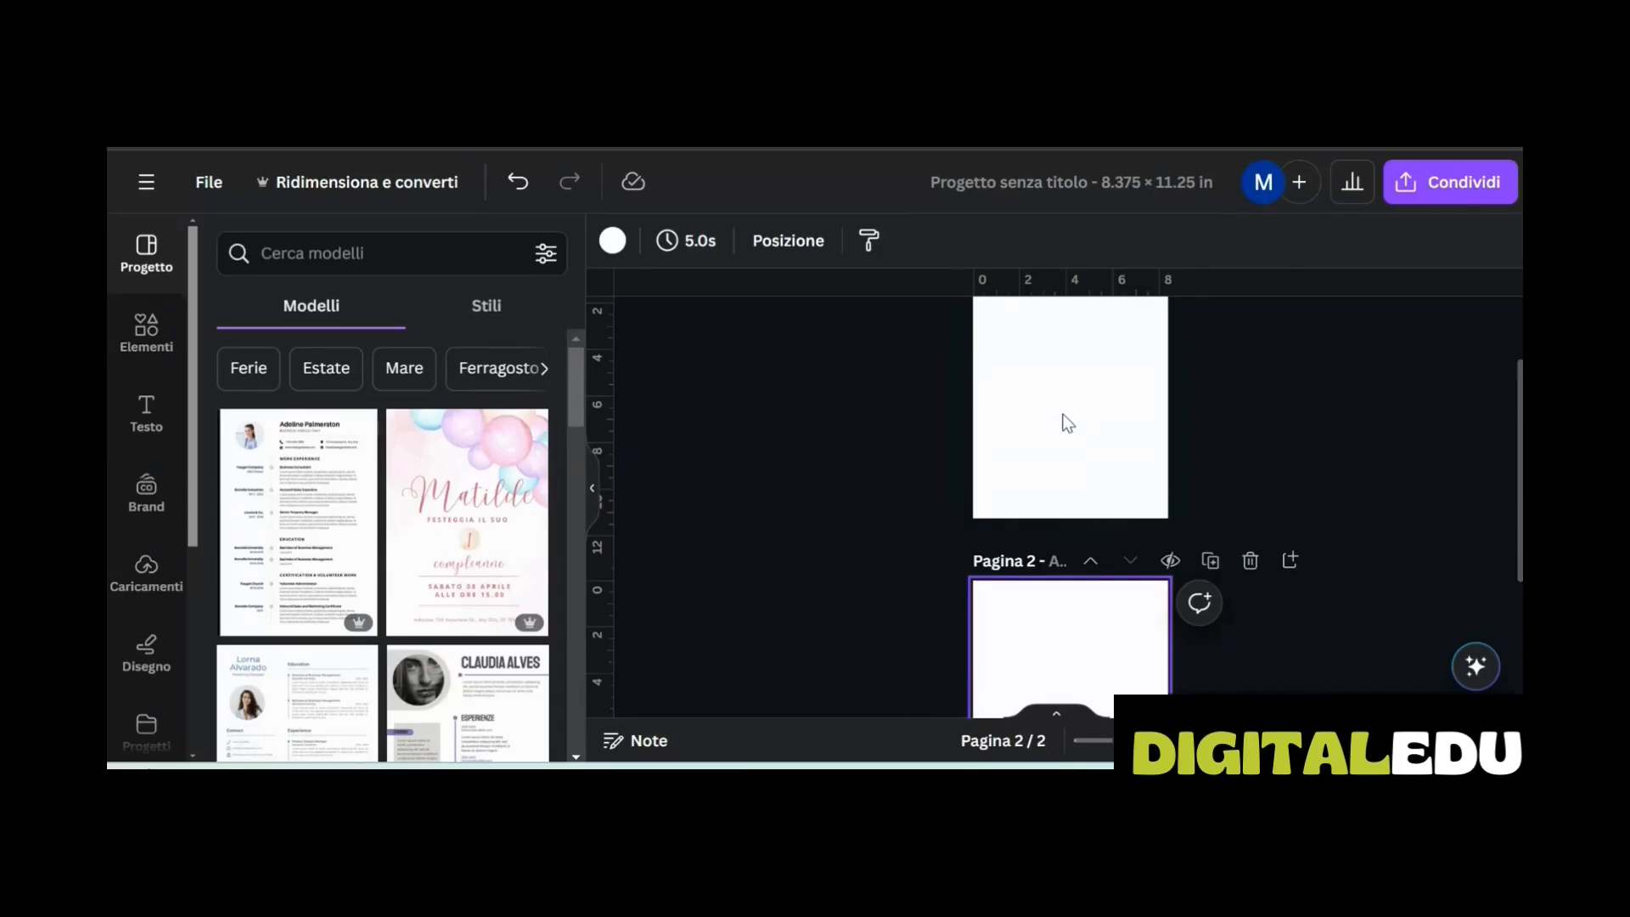
pyautogui.click(1070, 675)
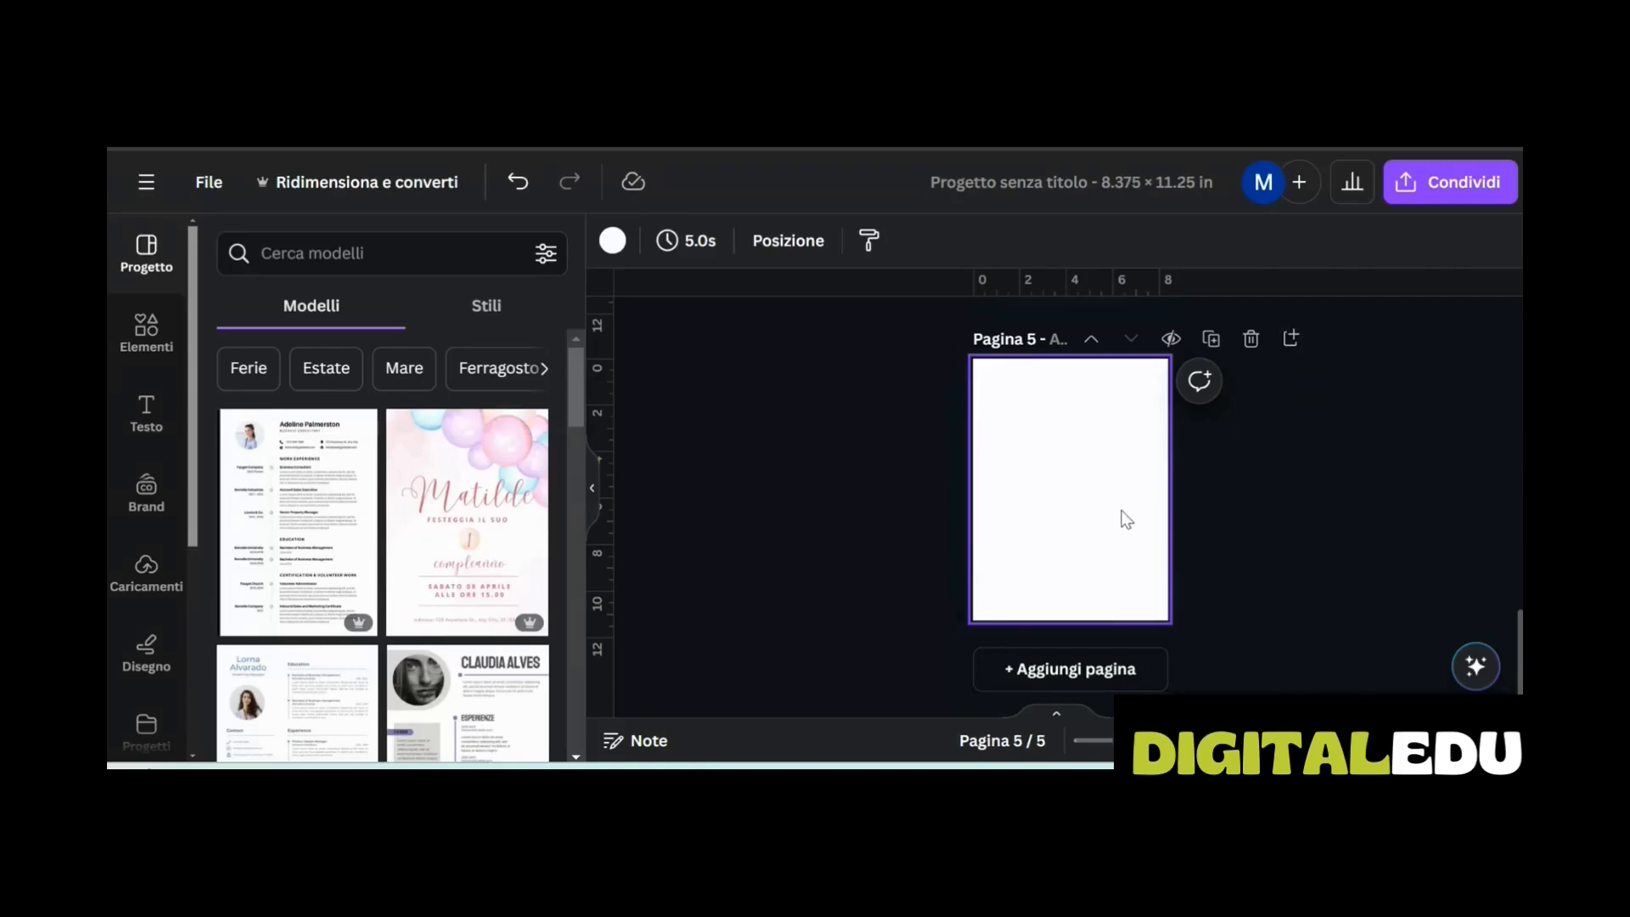
# Review the five blank pages side by side in the grid overview and examine the KDP table of minimum margins by page count
pyautogui.scroll(3, 1122, 517)
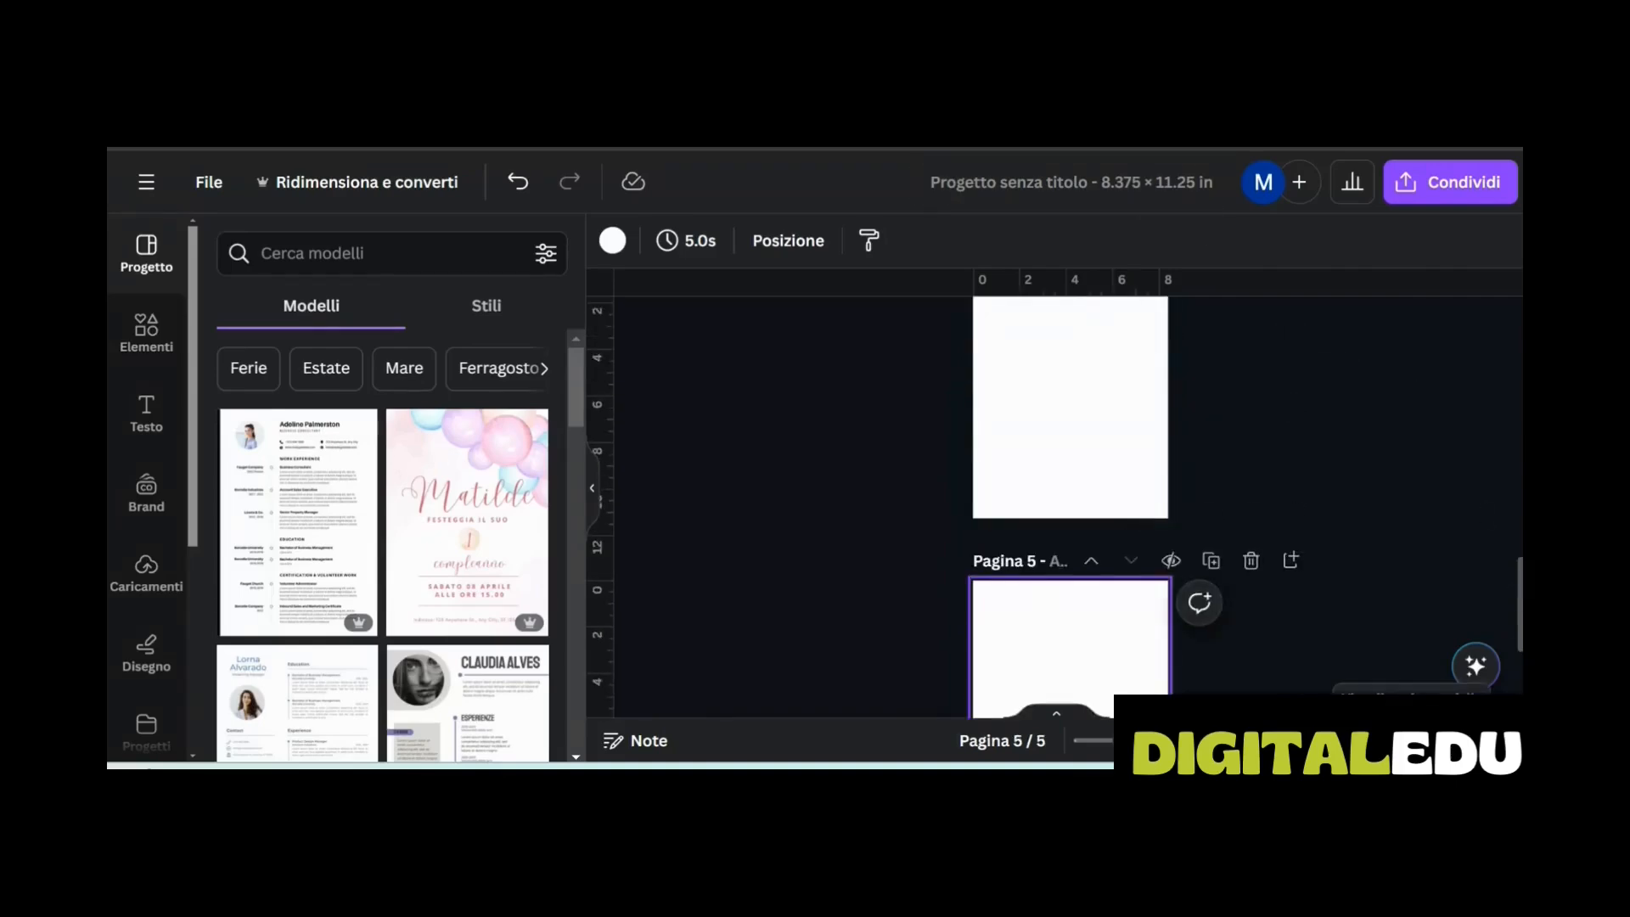
pyautogui.click(1411, 740)
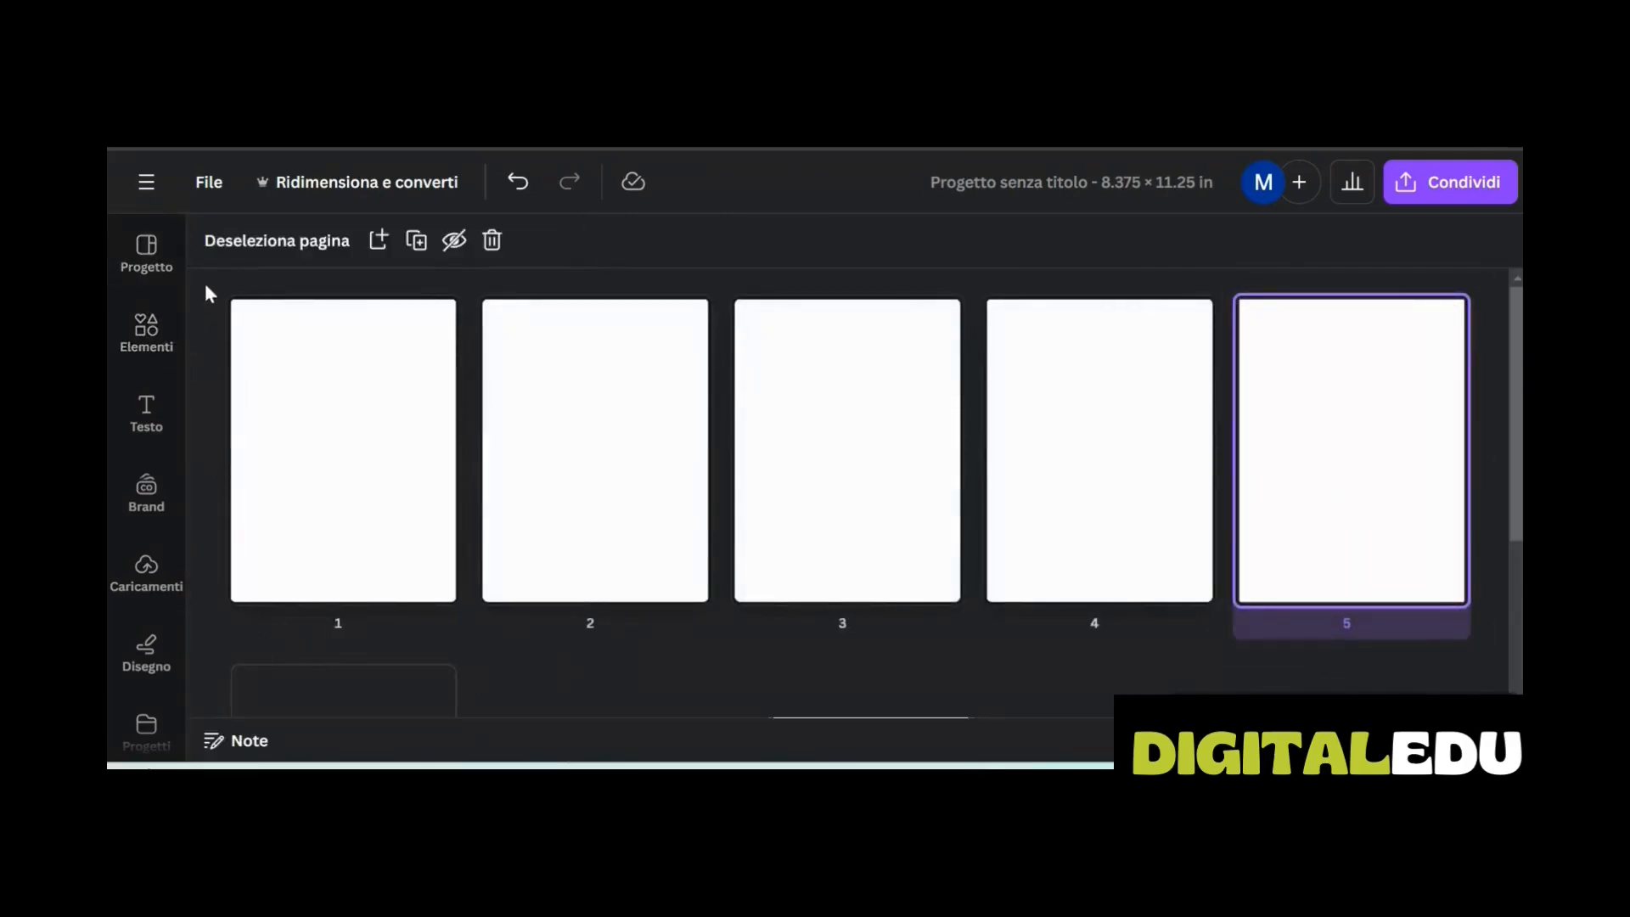
pyautogui.moveTo(207, 282); pyautogui.dragTo(972, 637)
pyautogui.click(940, 313)
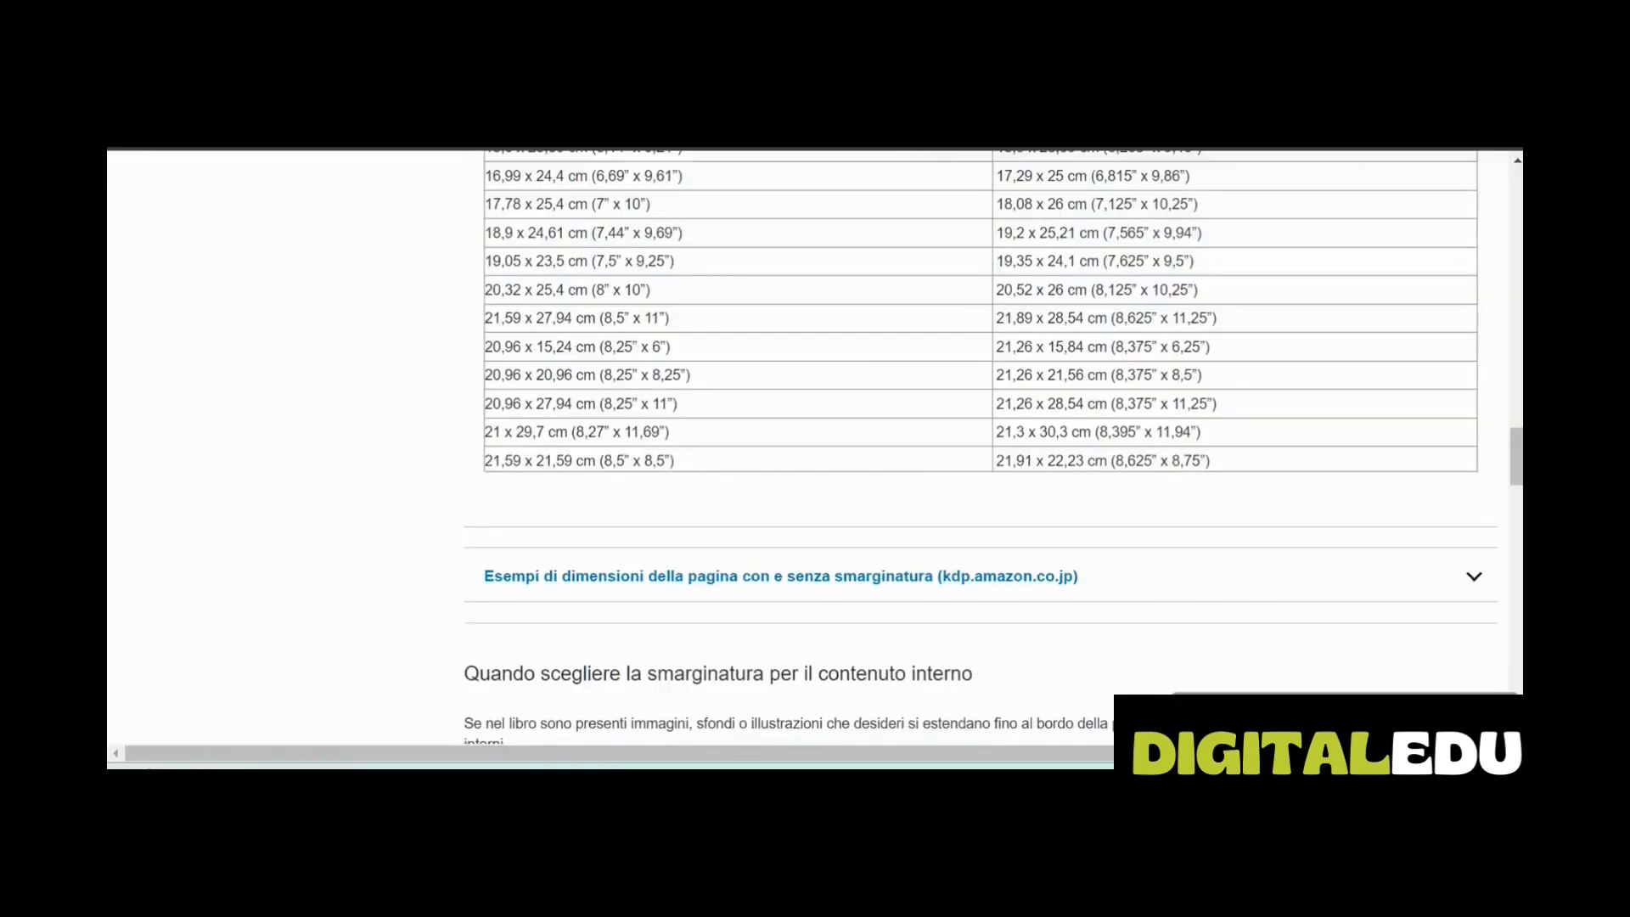
pyautogui.scroll(-8, 1185, 622)
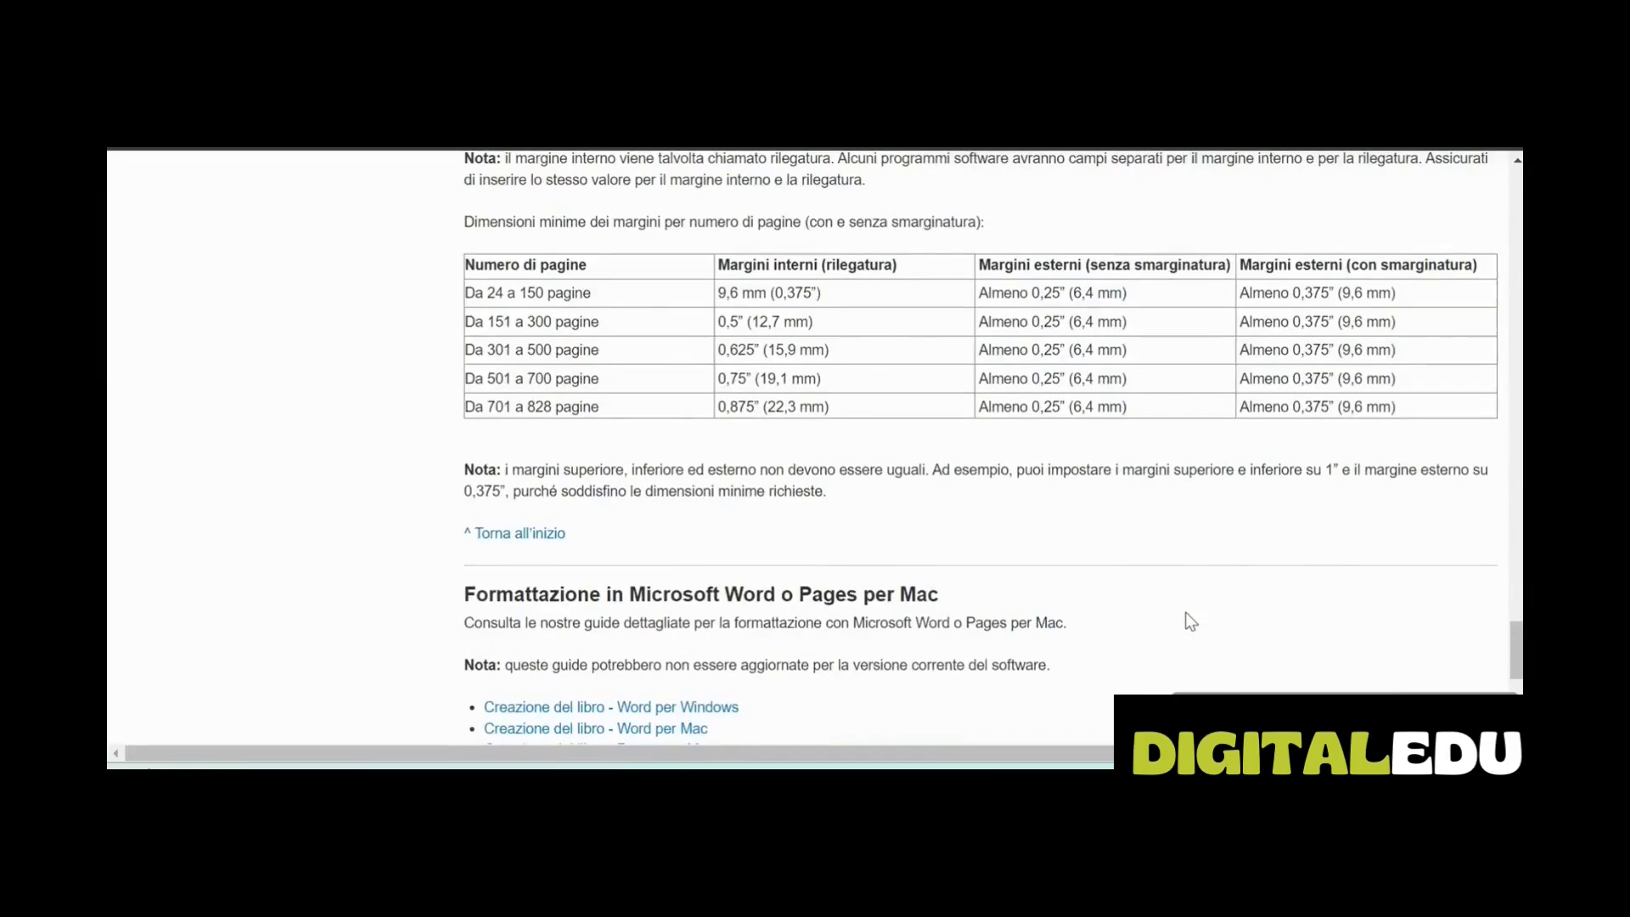
pyautogui.scroll(3, 1190, 622)
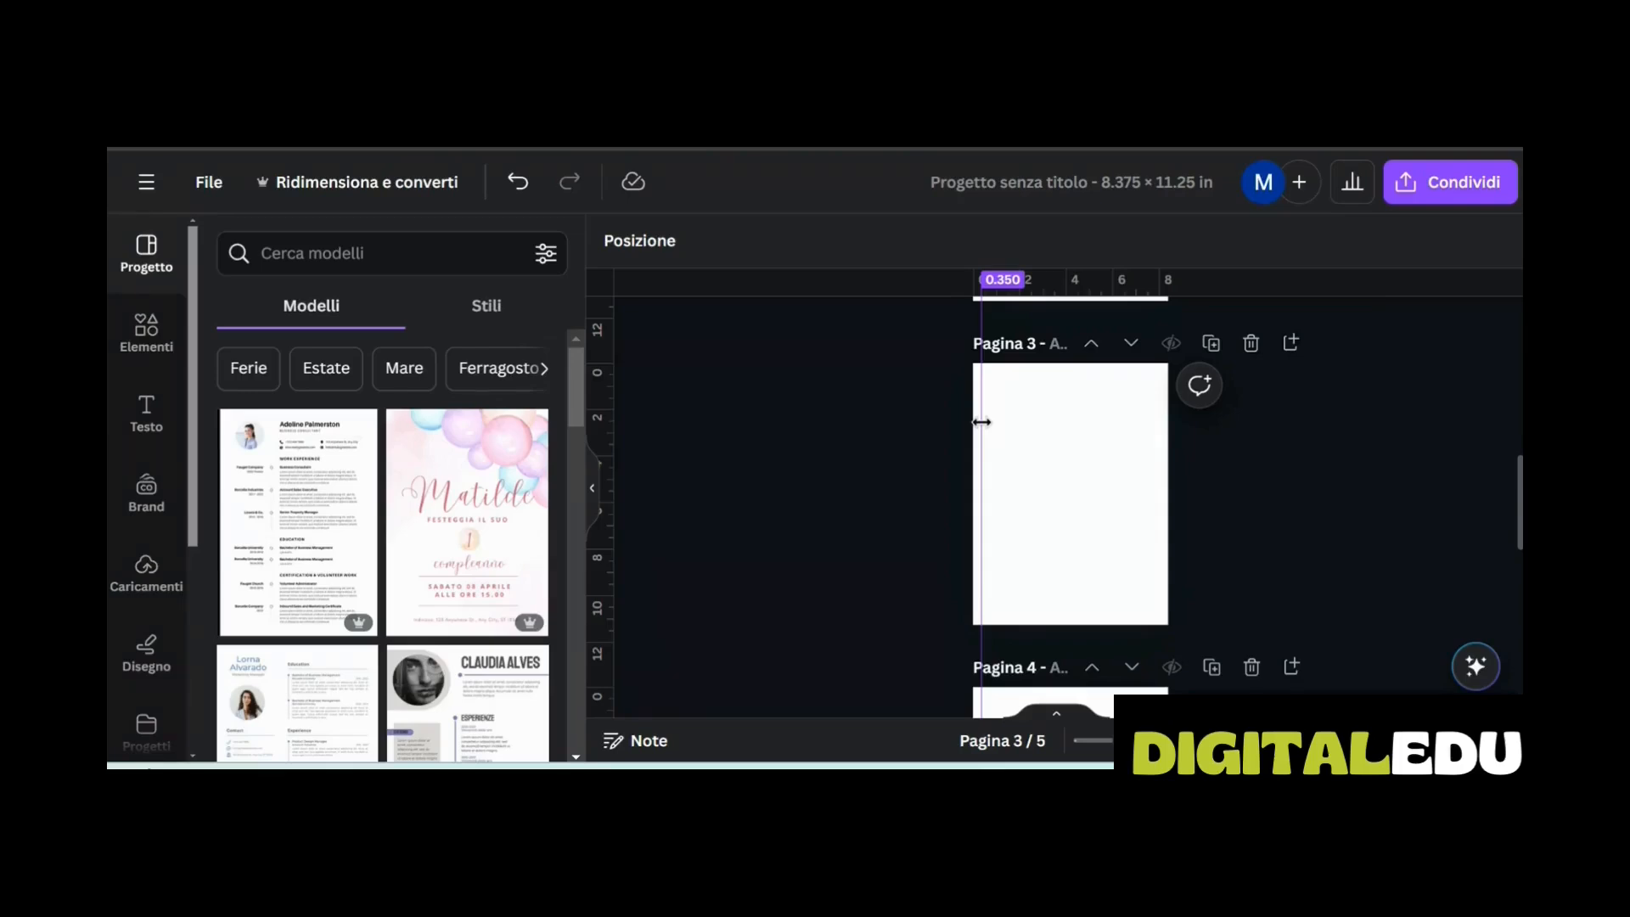
# Place a vertical guide about 0.35 in from the left edge of page 3, and insert and remove a trial square shape
pyautogui.moveTo(981, 422); pyautogui.dragTo(982, 422)
pyautogui.click(146, 329)
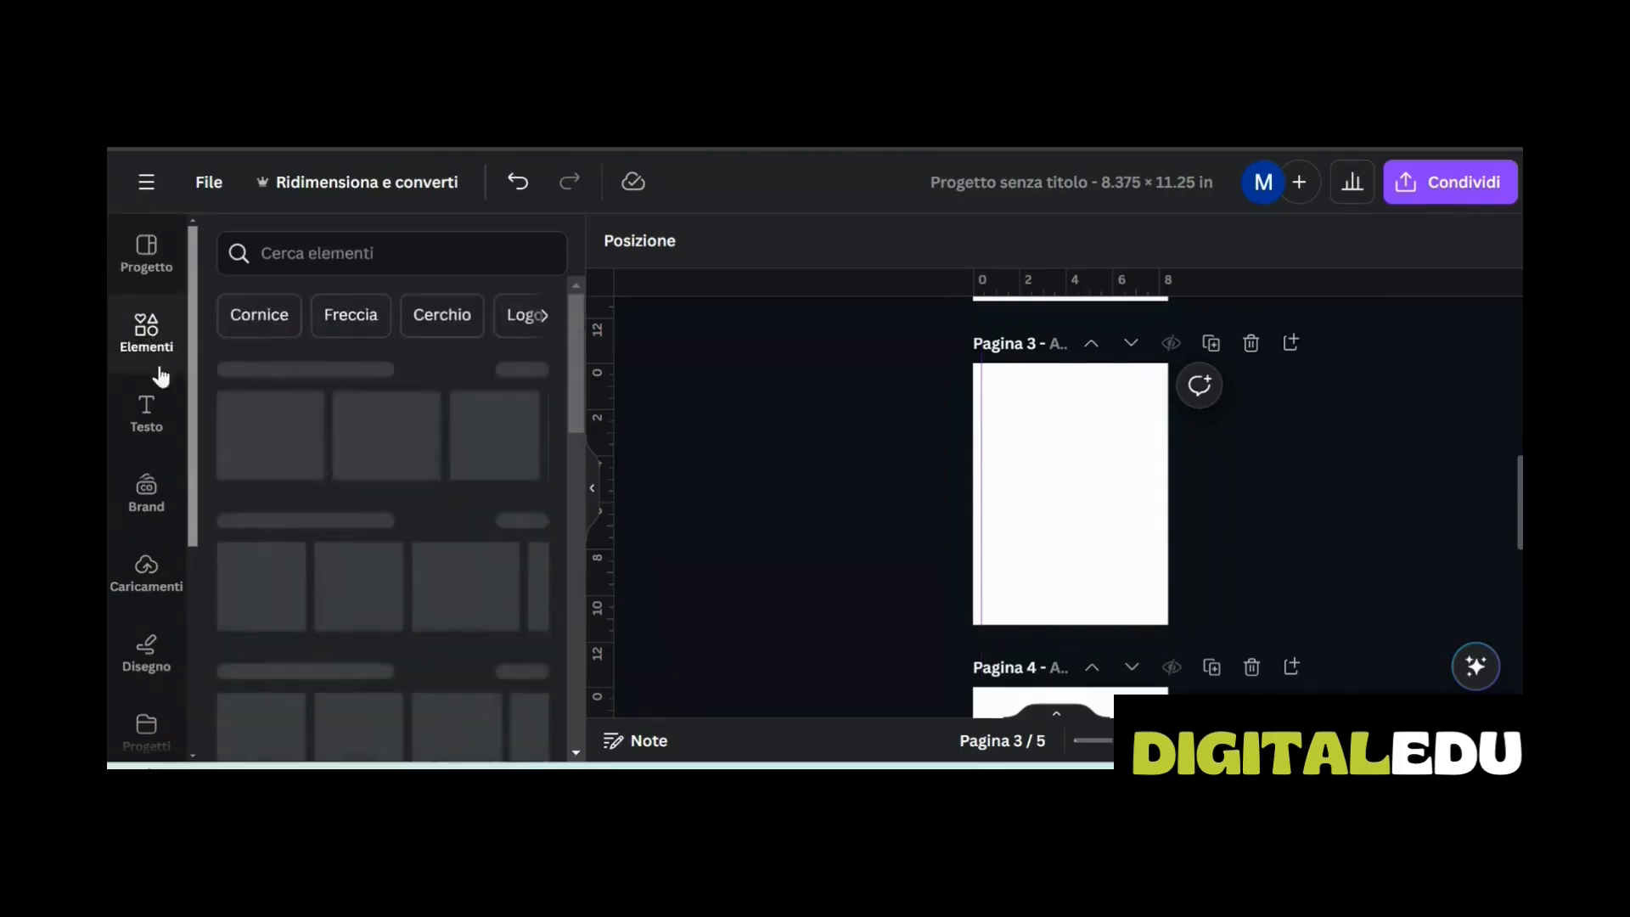
pyautogui.click(246, 581)
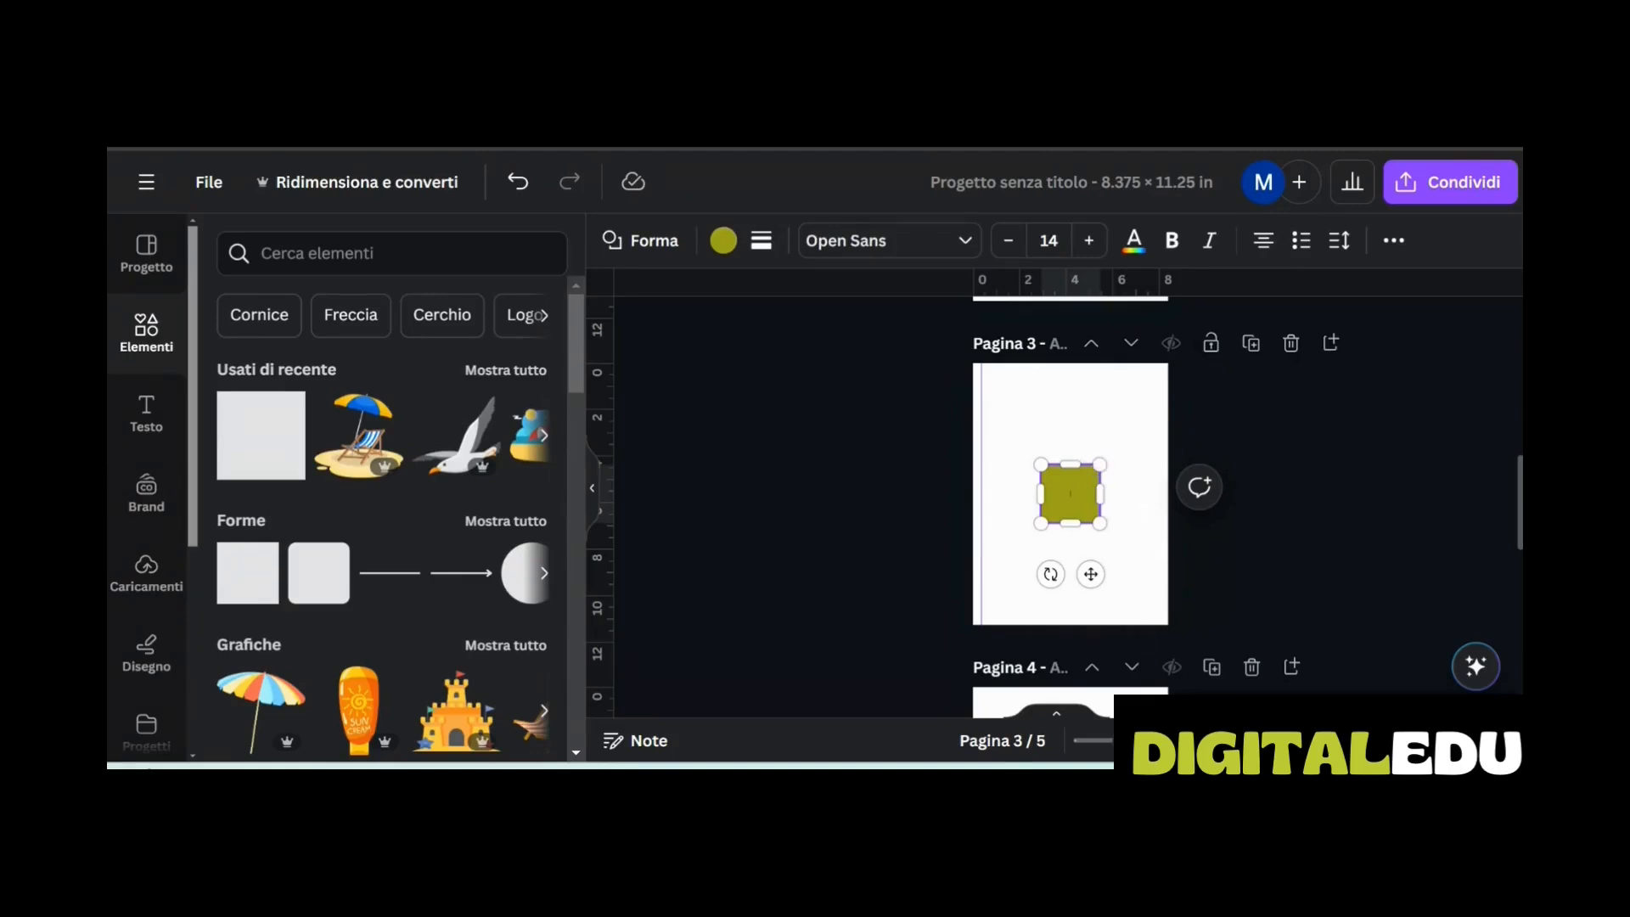
pyautogui.press('Delete')
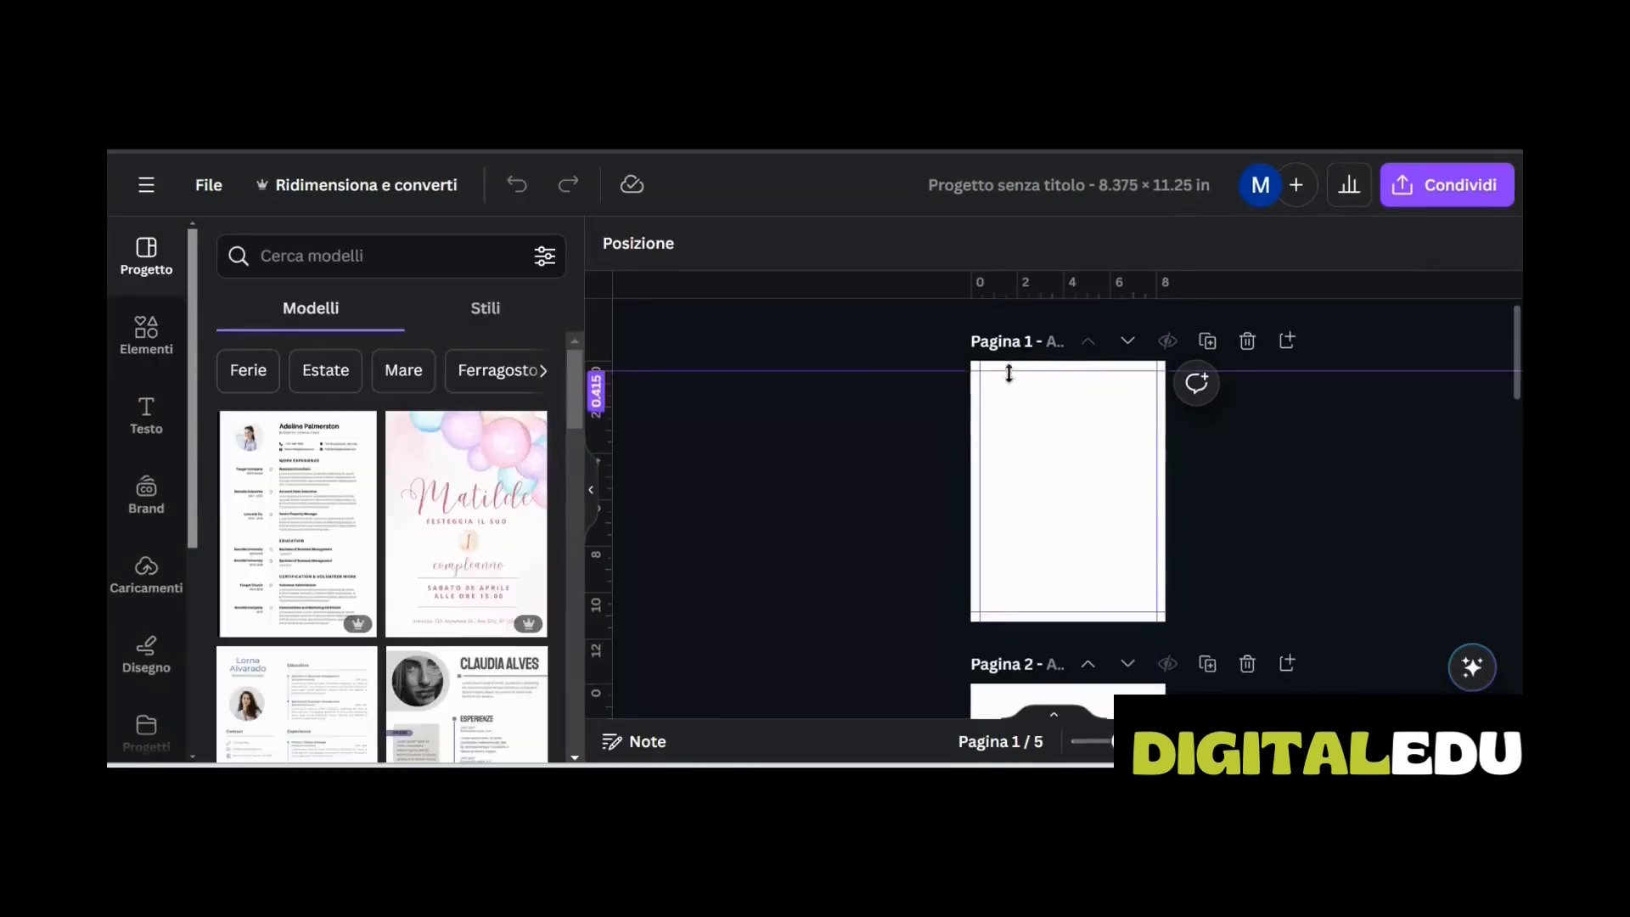
# Place small square markers against the outer margin guides on page 1 and add a second horizontal guide just below the top square
pyautogui.moveTo(1008, 368); pyautogui.dragTo(978, 397)
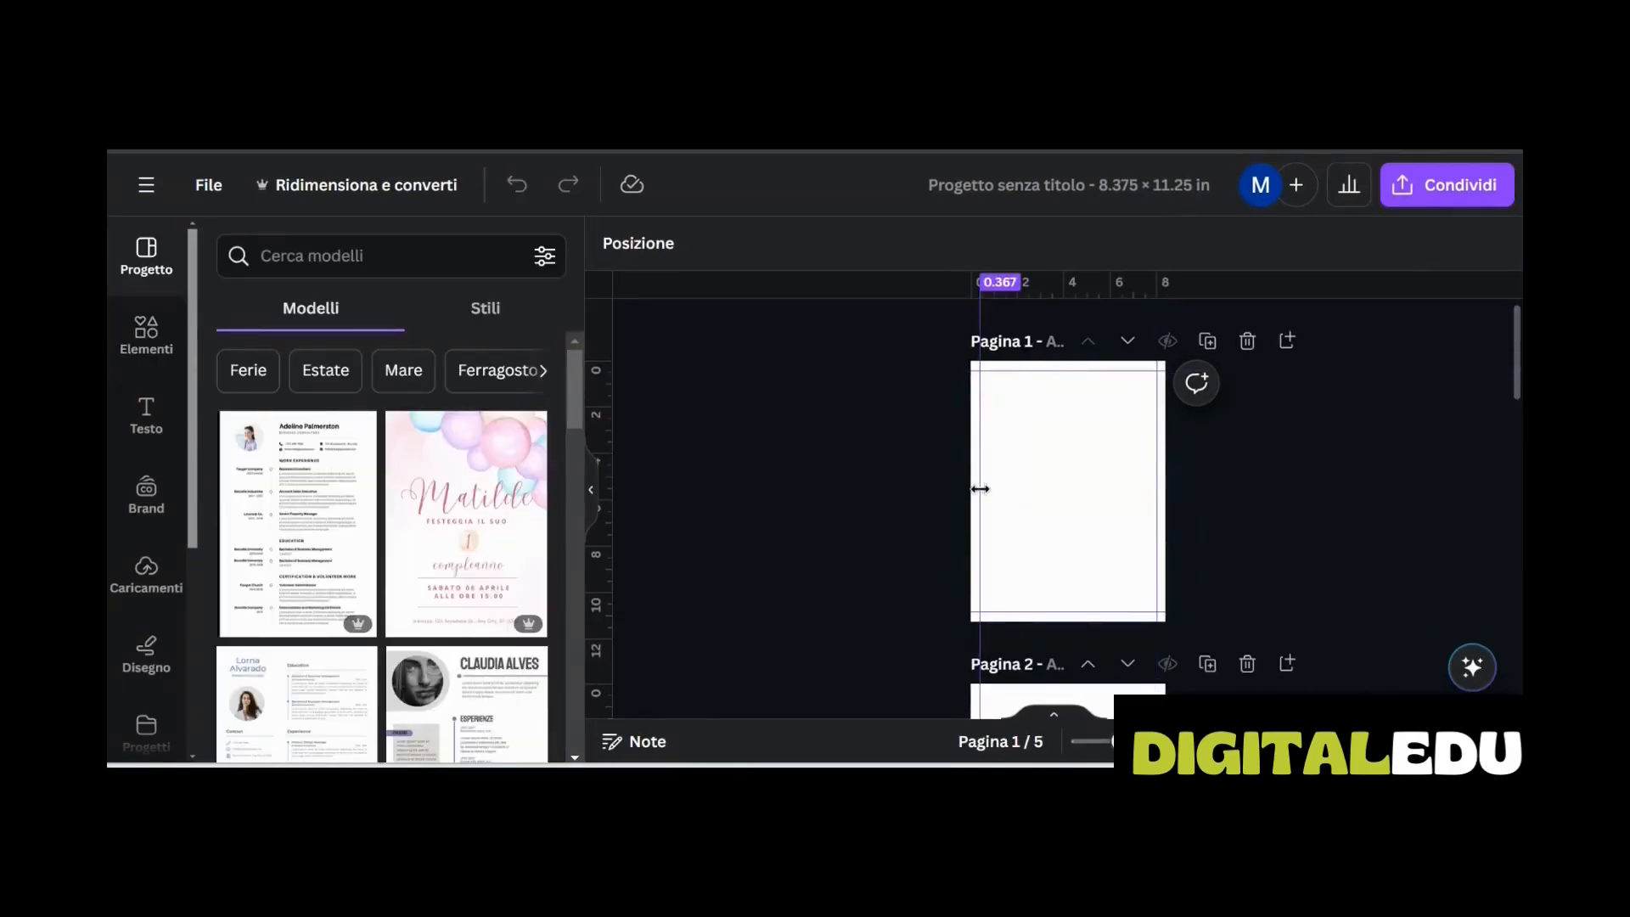
pyautogui.click(155, 333)
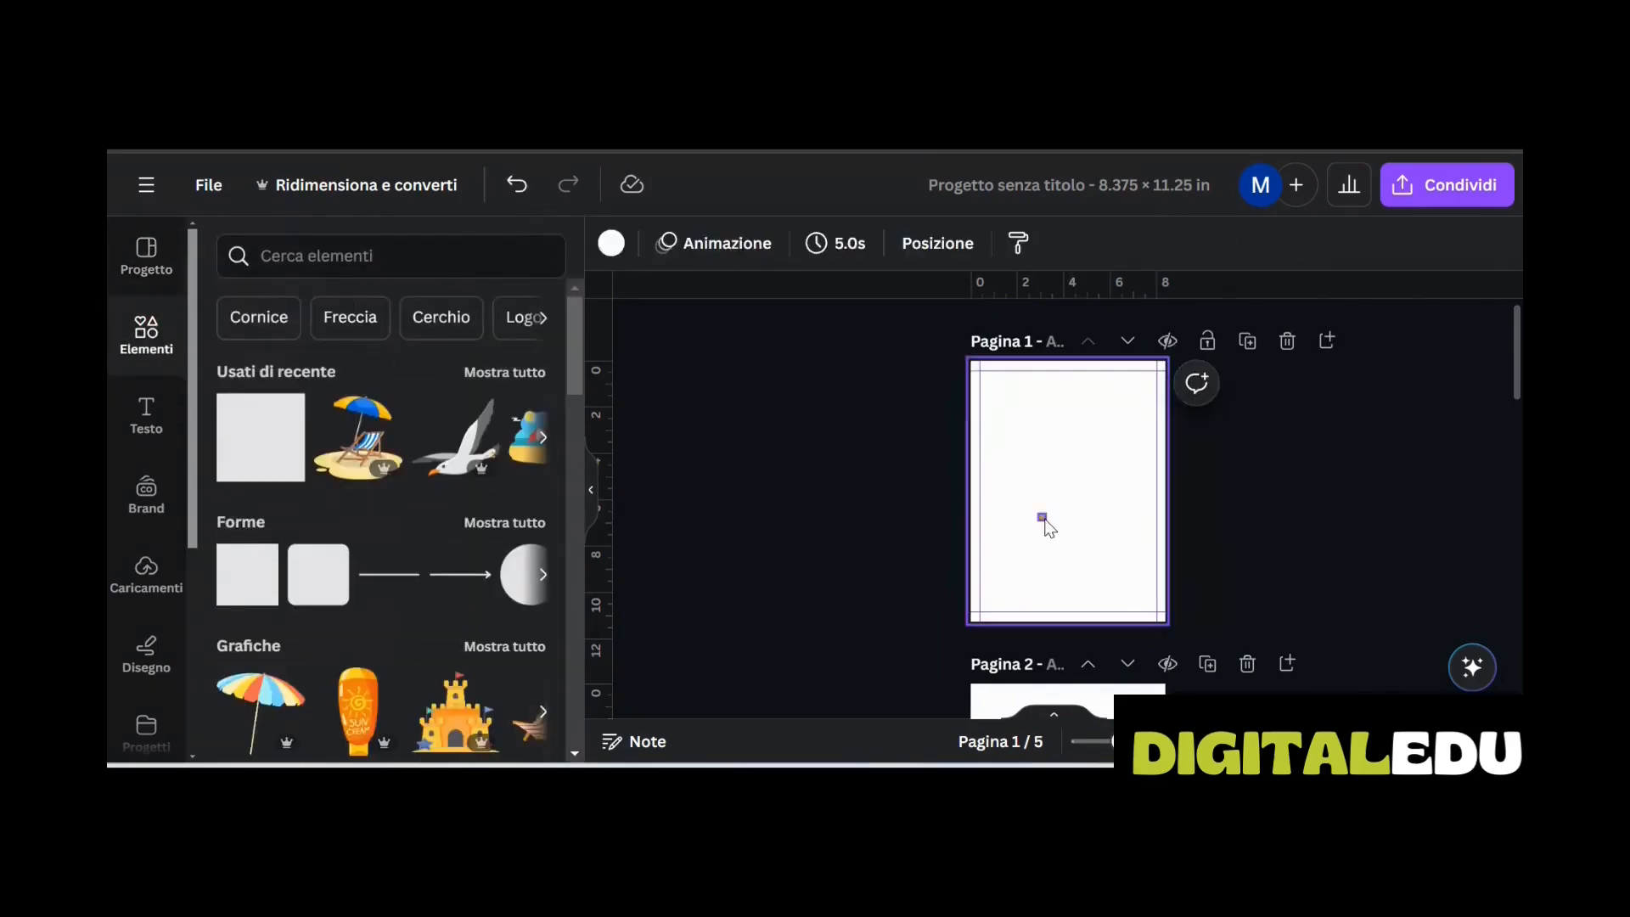
pyautogui.moveTo(1043, 517); pyautogui.dragTo(1064, 375)
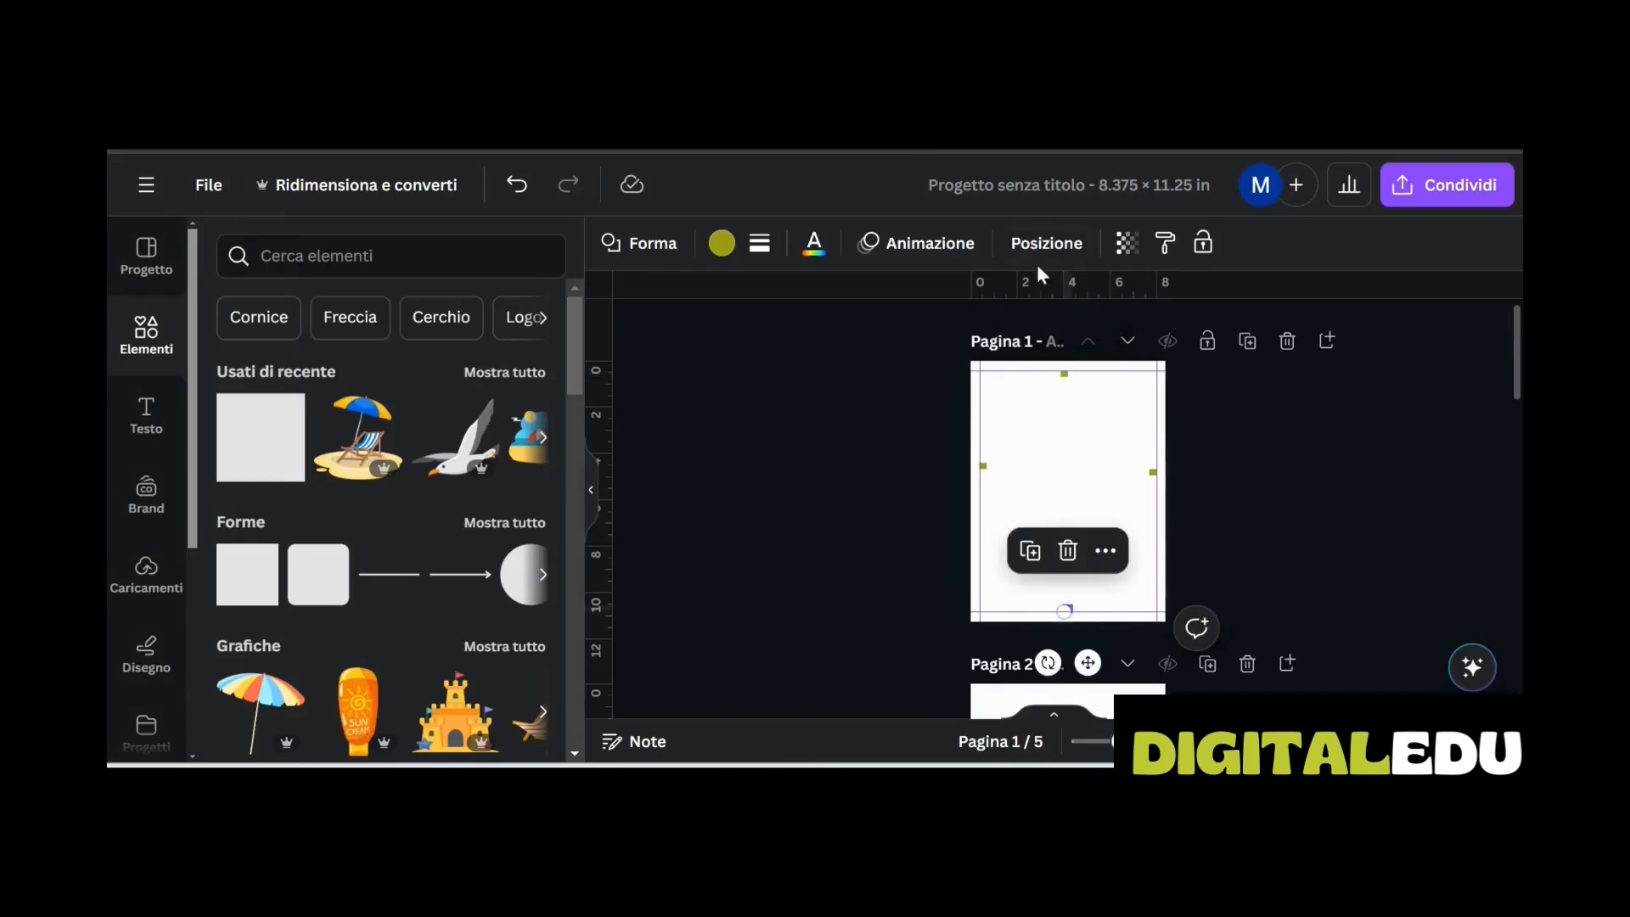
pyautogui.moveTo(1030, 294); pyautogui.dragTo(1029, 374)
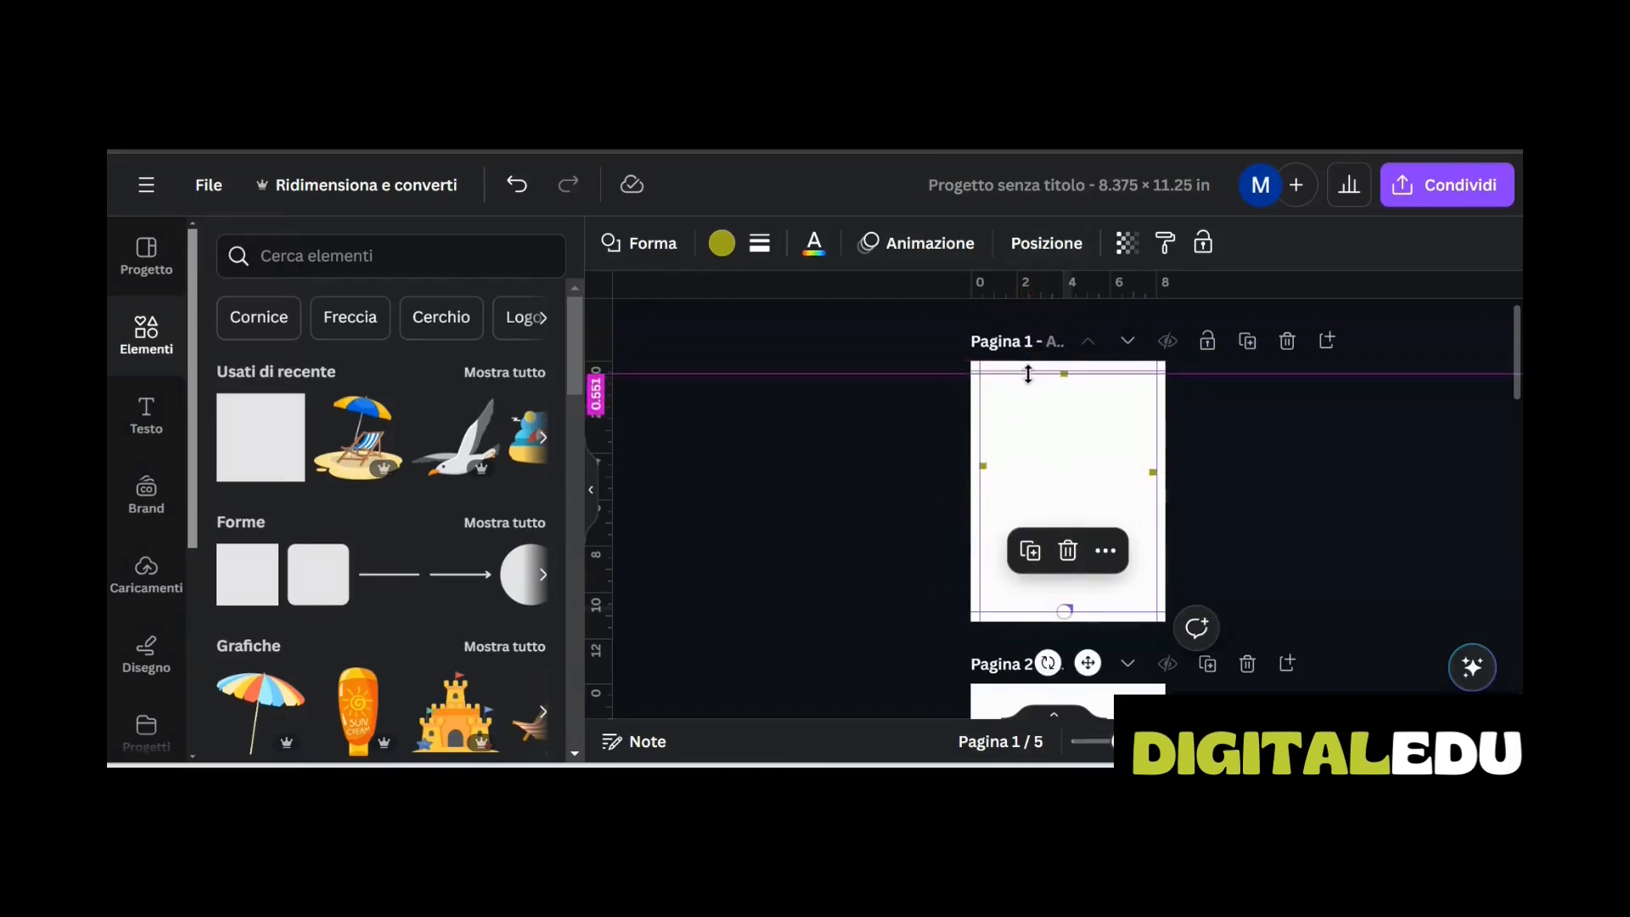
pyautogui.moveTo(1028, 374); pyautogui.dragTo(1028, 377)
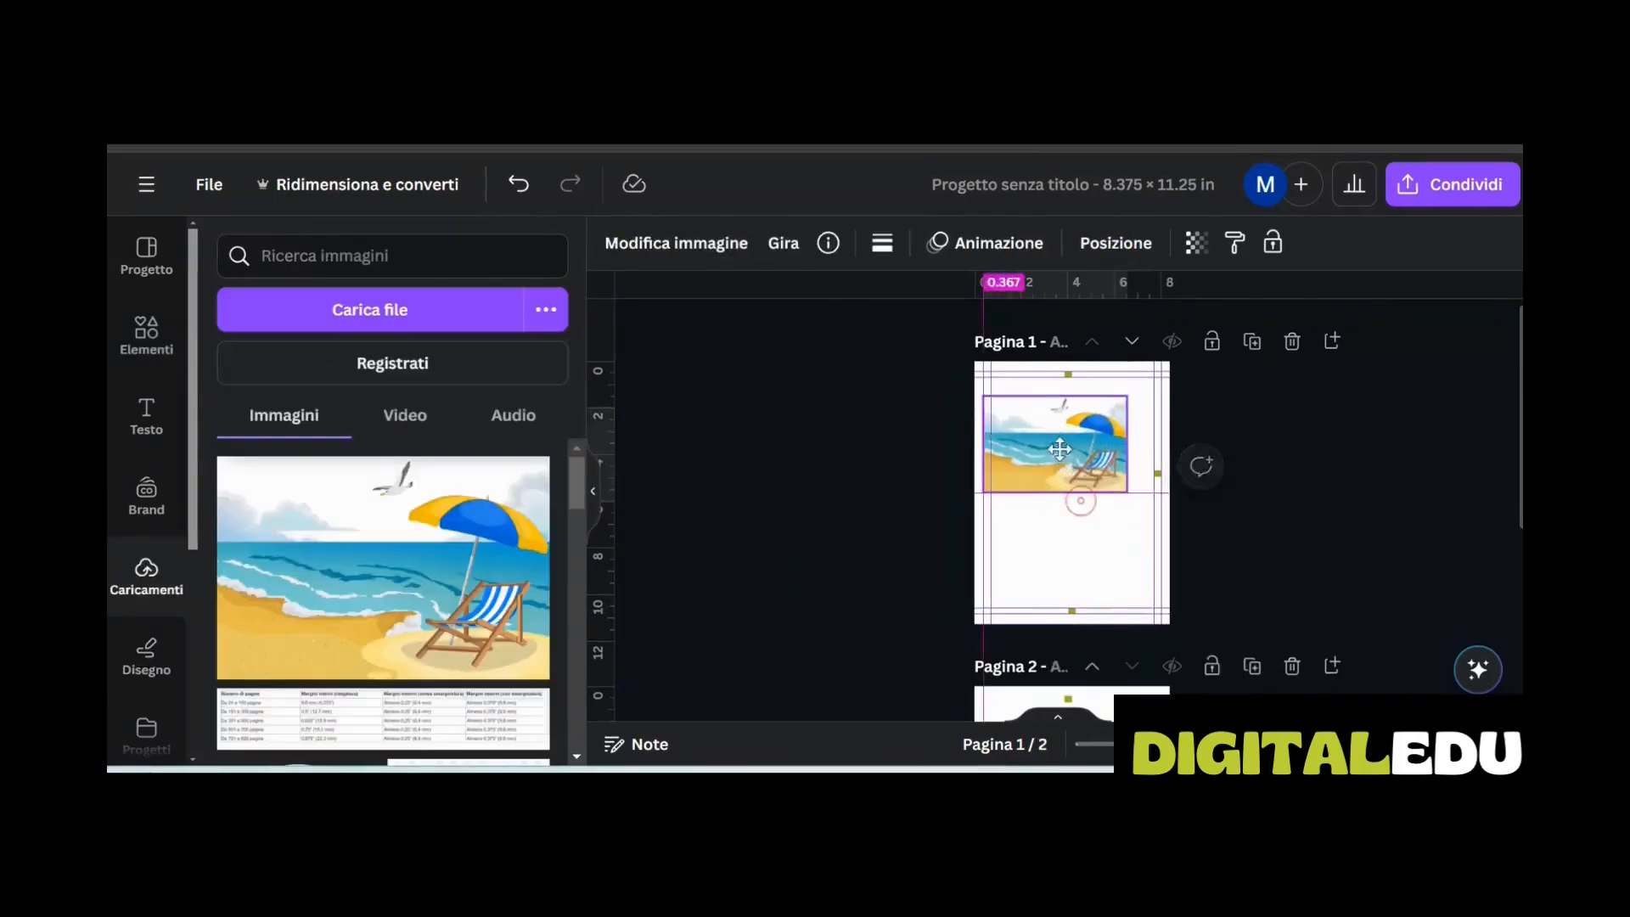
# Fill page 1 with the left half of the beach image at full page height, and page 2 with a copy cropped to the right half
pyautogui.moveTo(1072, 441); pyautogui.dragTo(1017, 383)
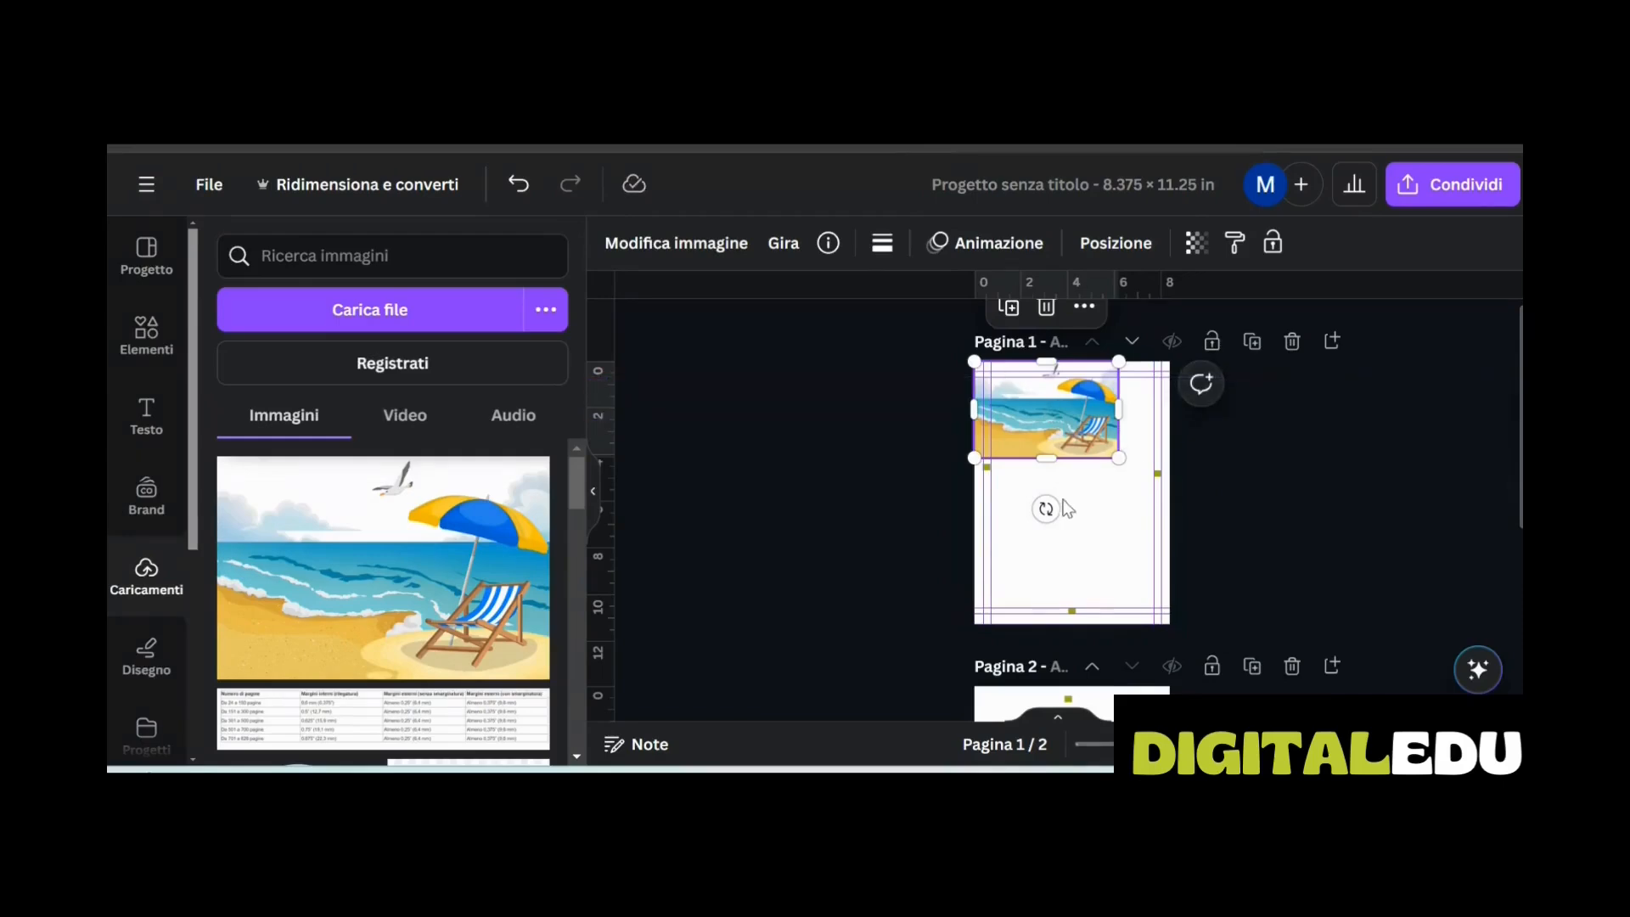
pyautogui.moveTo(1117, 458); pyautogui.dragTo(1365, 624)
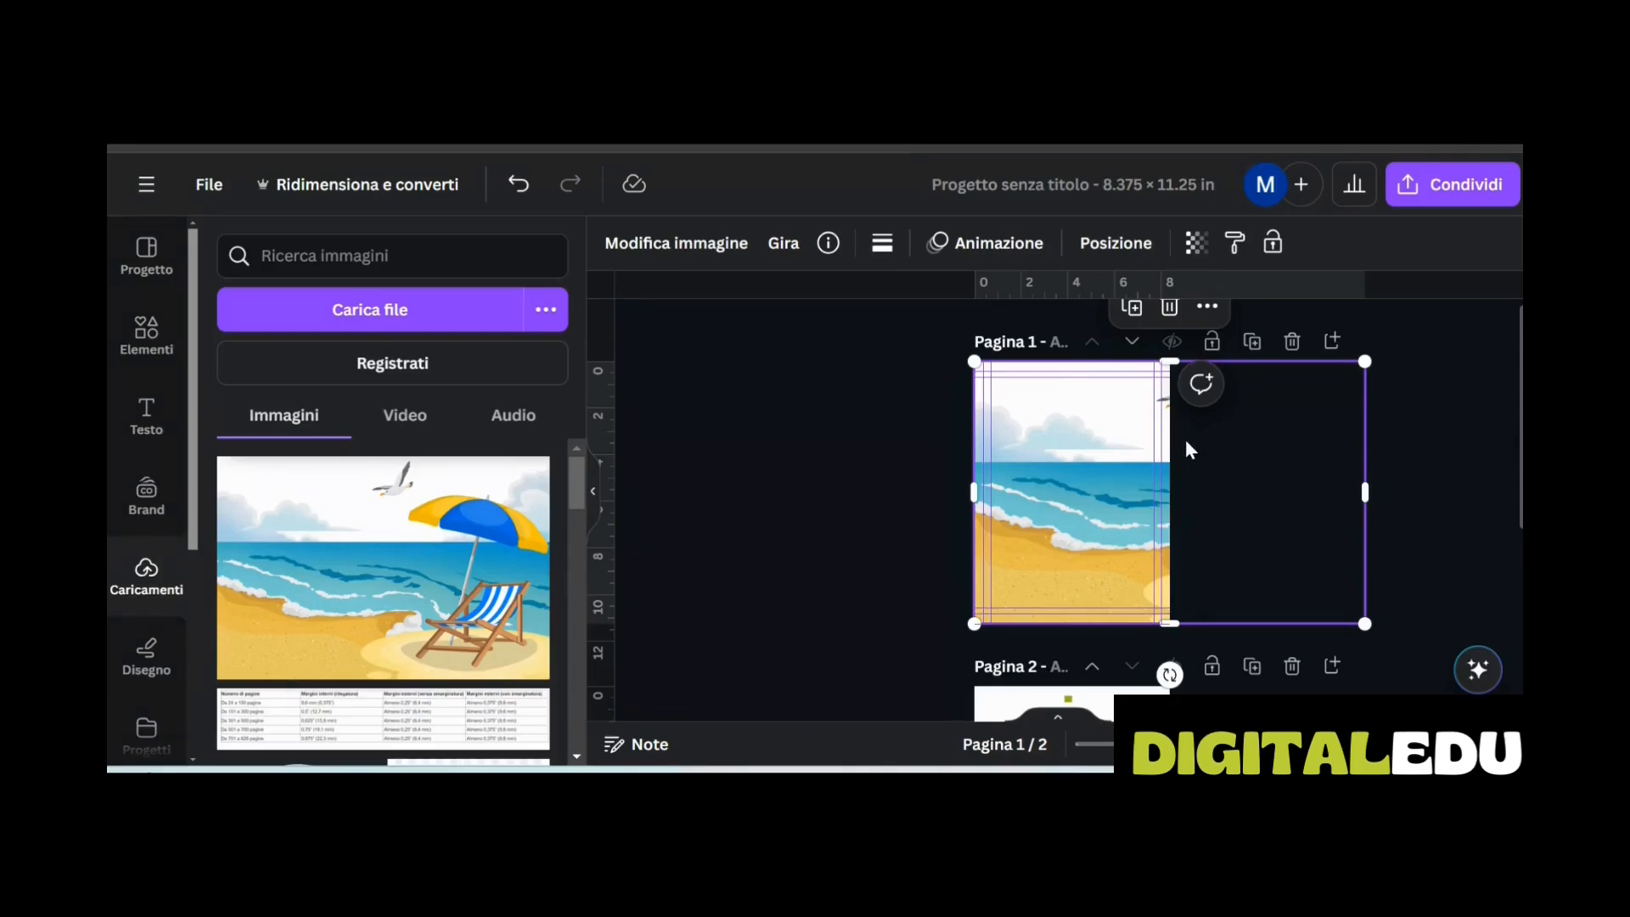
pyautogui.click(1136, 311)
pyautogui.scroll(-3, 1087, 361)
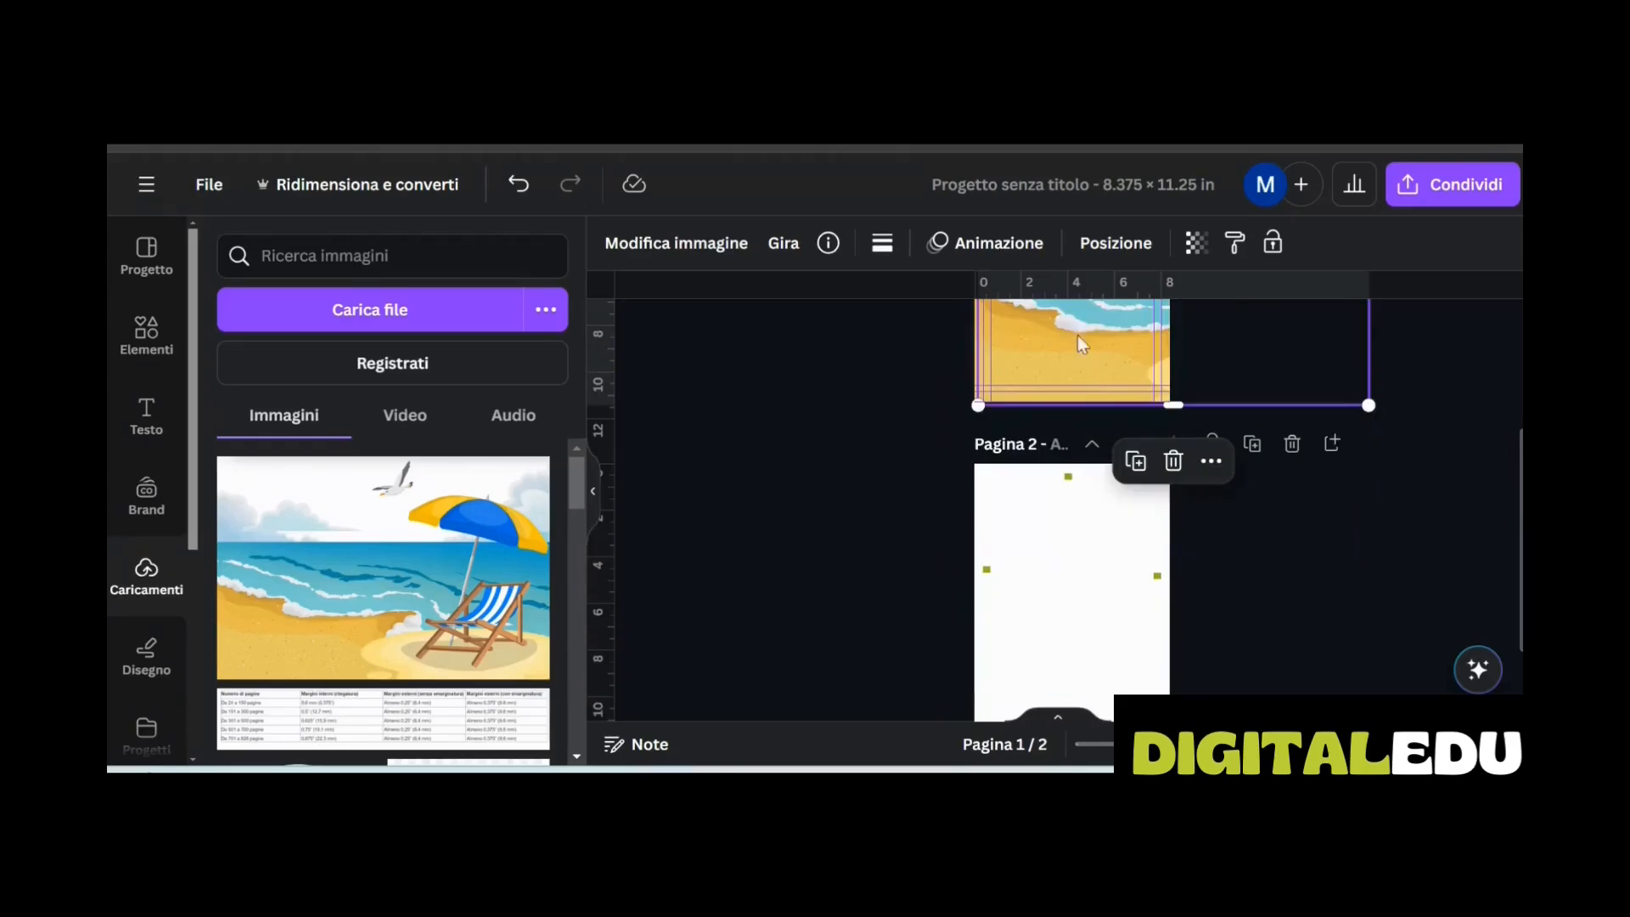
pyautogui.moveTo(1064, 322); pyautogui.dragTo(1071, 470)
pyautogui.moveTo(1071, 470); pyautogui.dragTo(1063, 548)
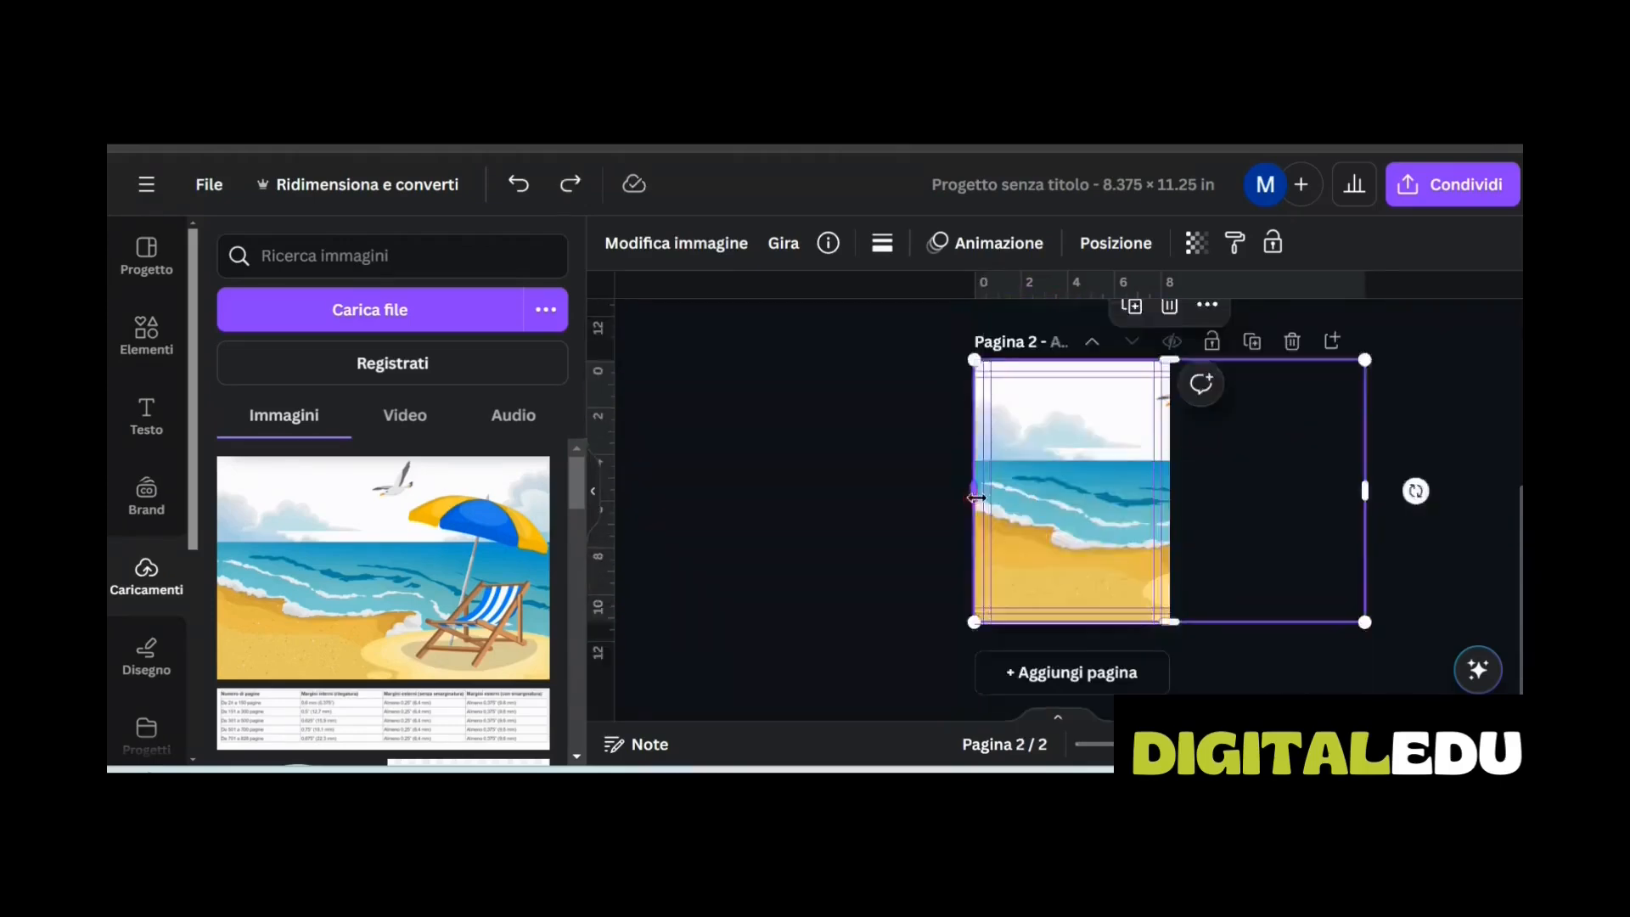
pyautogui.moveTo(975, 493); pyautogui.dragTo(1170, 495)
pyautogui.moveTo(1263, 473); pyautogui.dragTo(1068, 472)
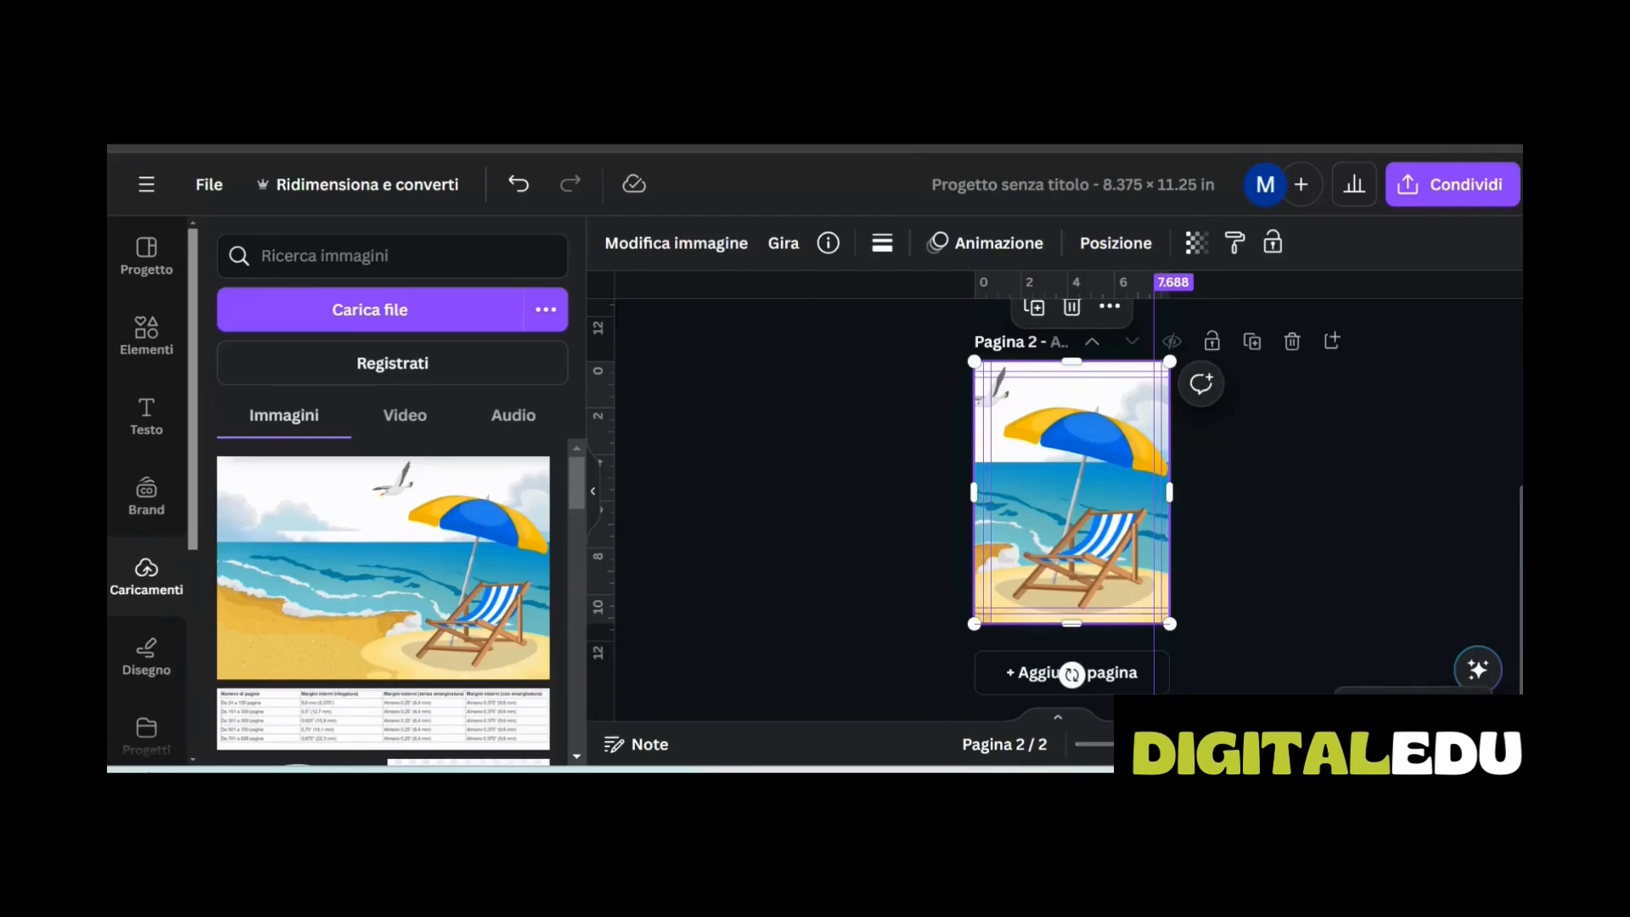
# Examine in the grid overview how the seagull is divided between pages 1 and 2
pyautogui.hotkey('ctrl', 'alt', 'g')
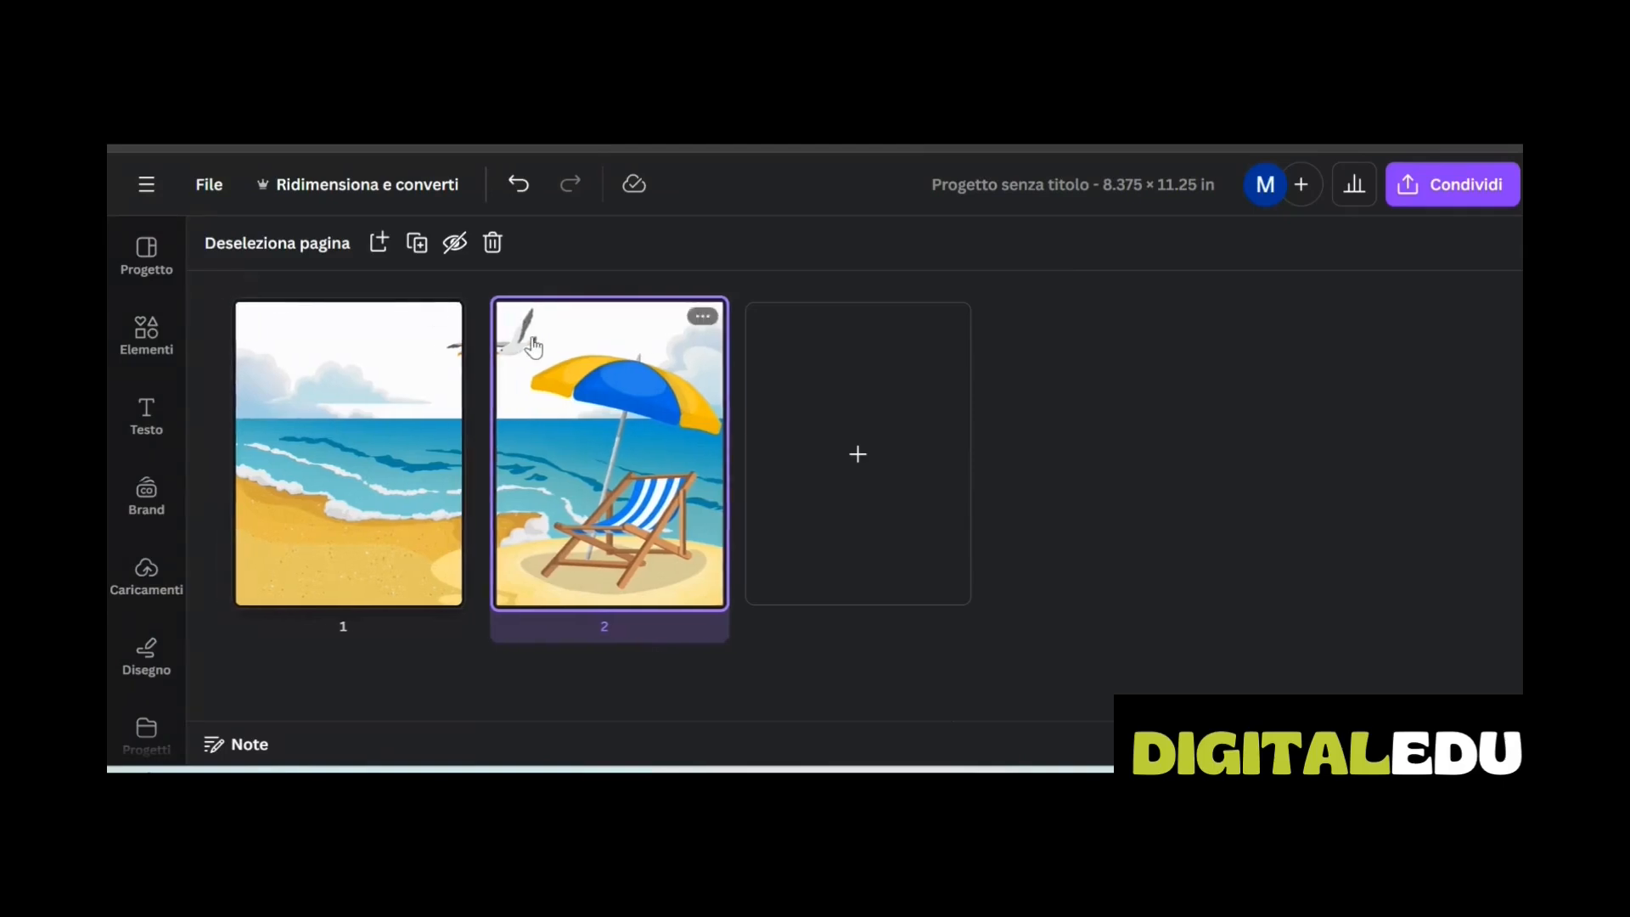
pyautogui.click(1418, 744)
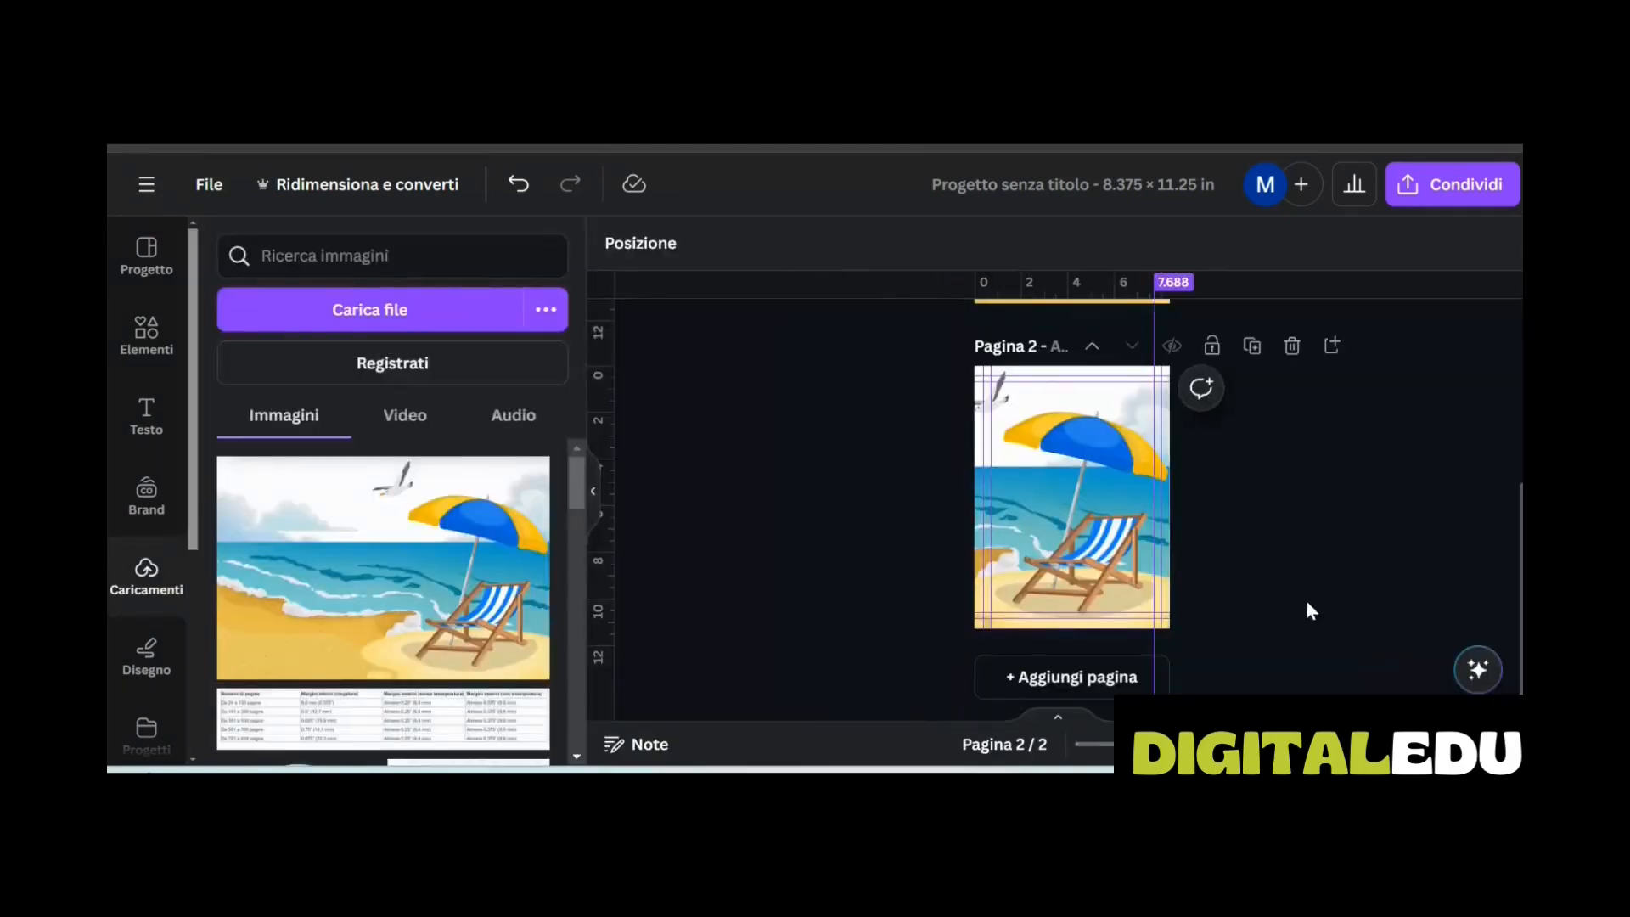
pyautogui.scroll(3, 1074, 482)
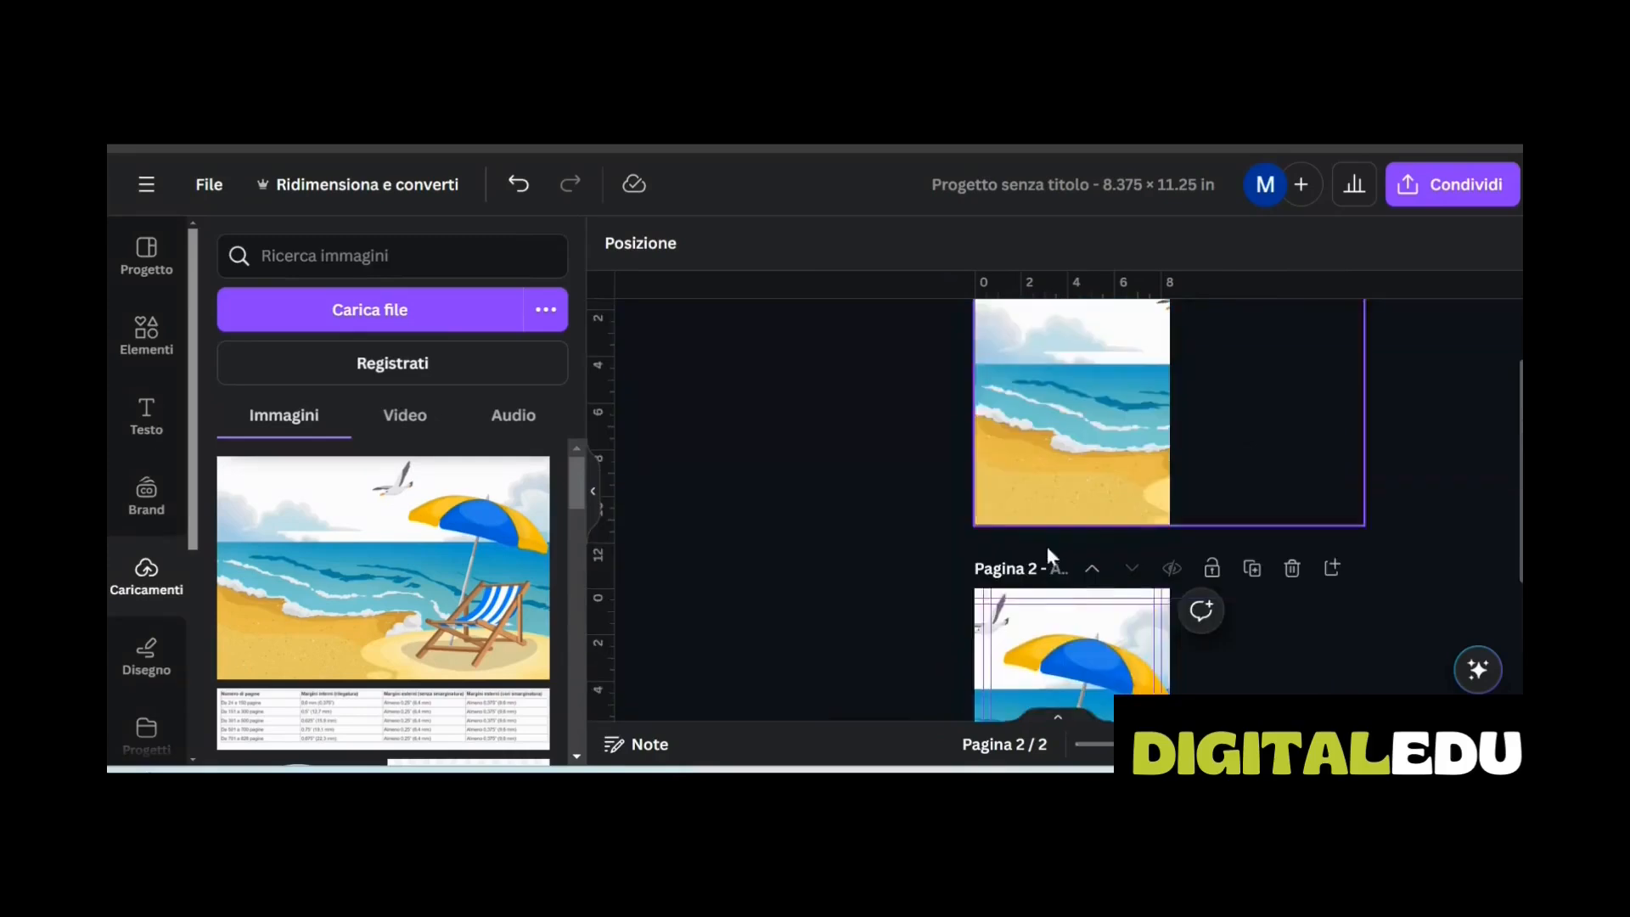
pyautogui.click(1081, 620)
pyautogui.scroll(-3, 1074, 552)
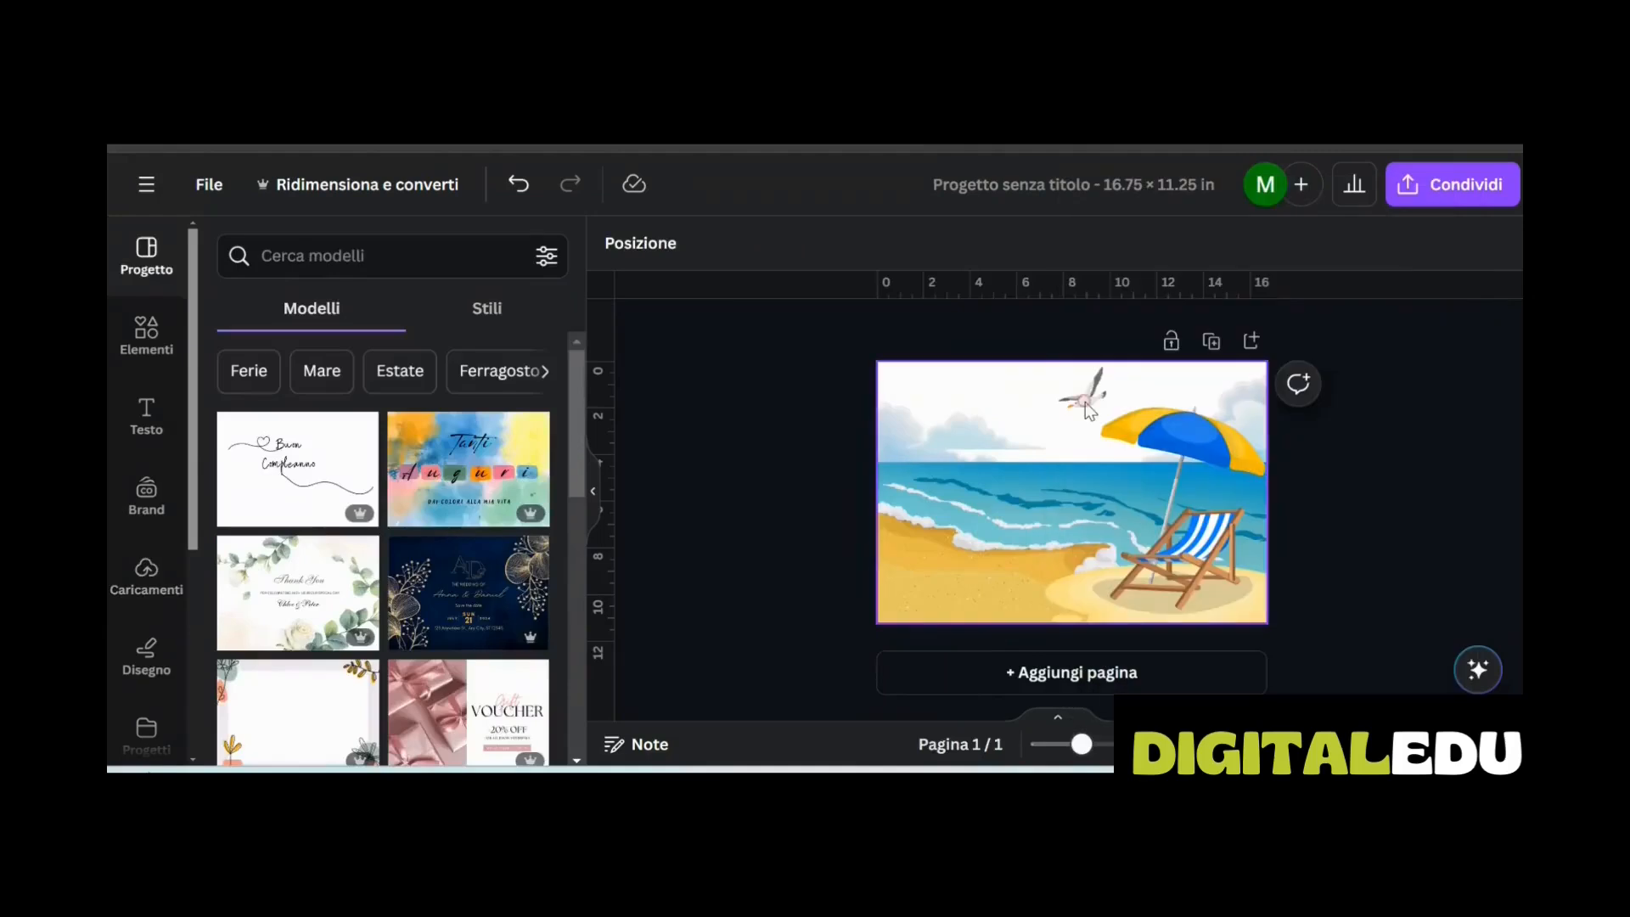
# Extract the seagull from the beach illustration in the 16.75 × 11.25 in project as a separate movable element
pyautogui.click(1085, 401)
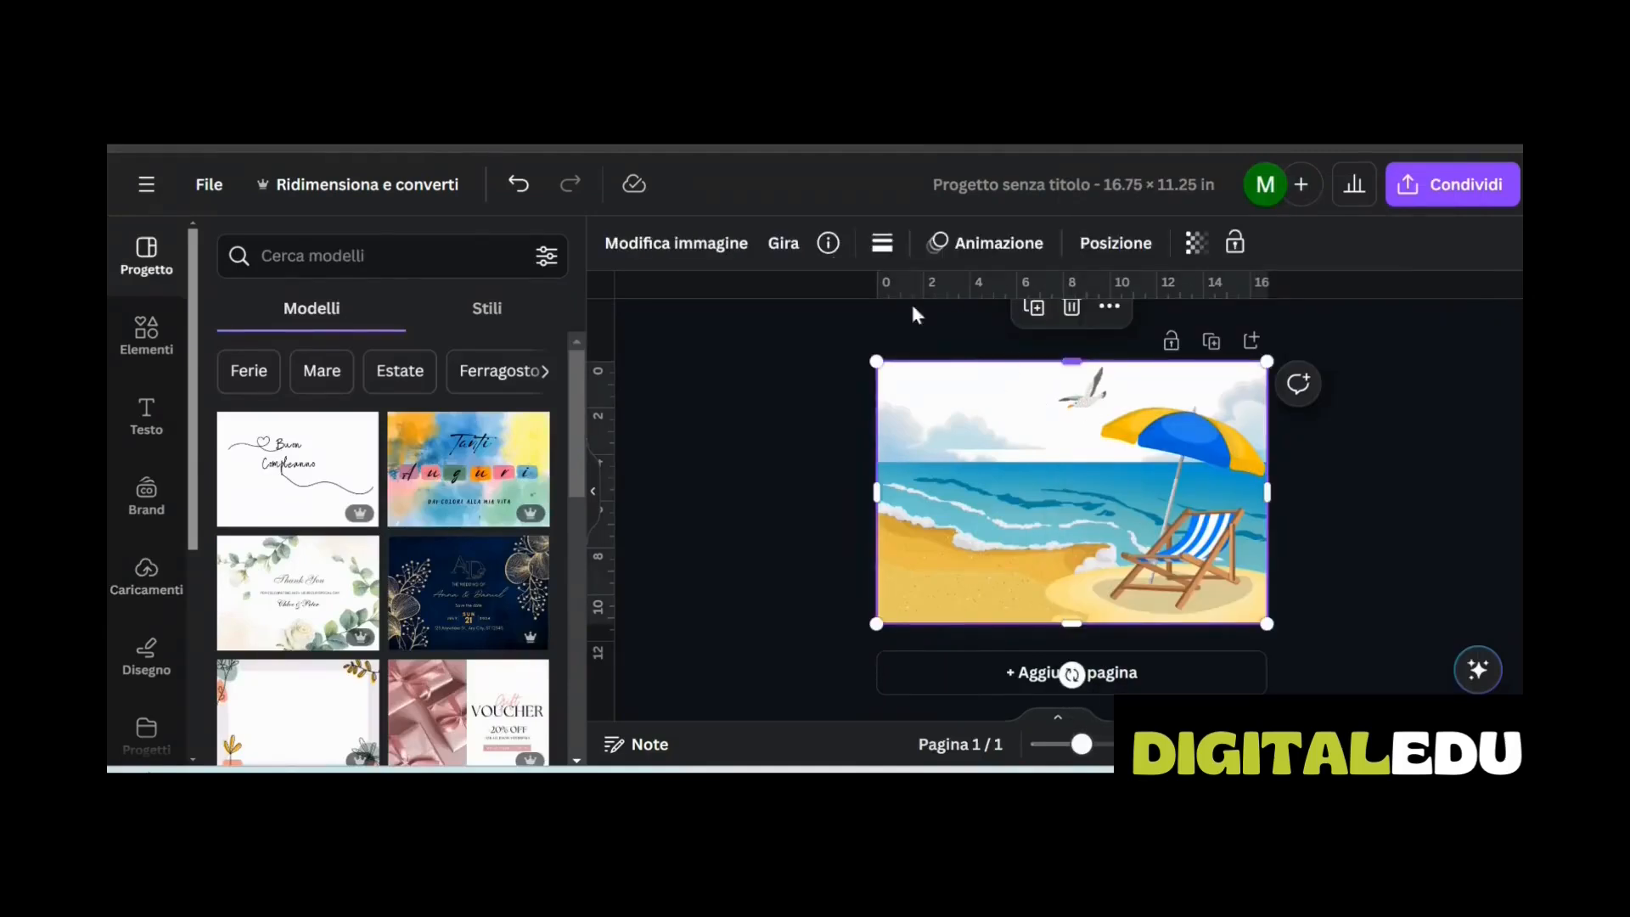
pyautogui.click(726, 244)
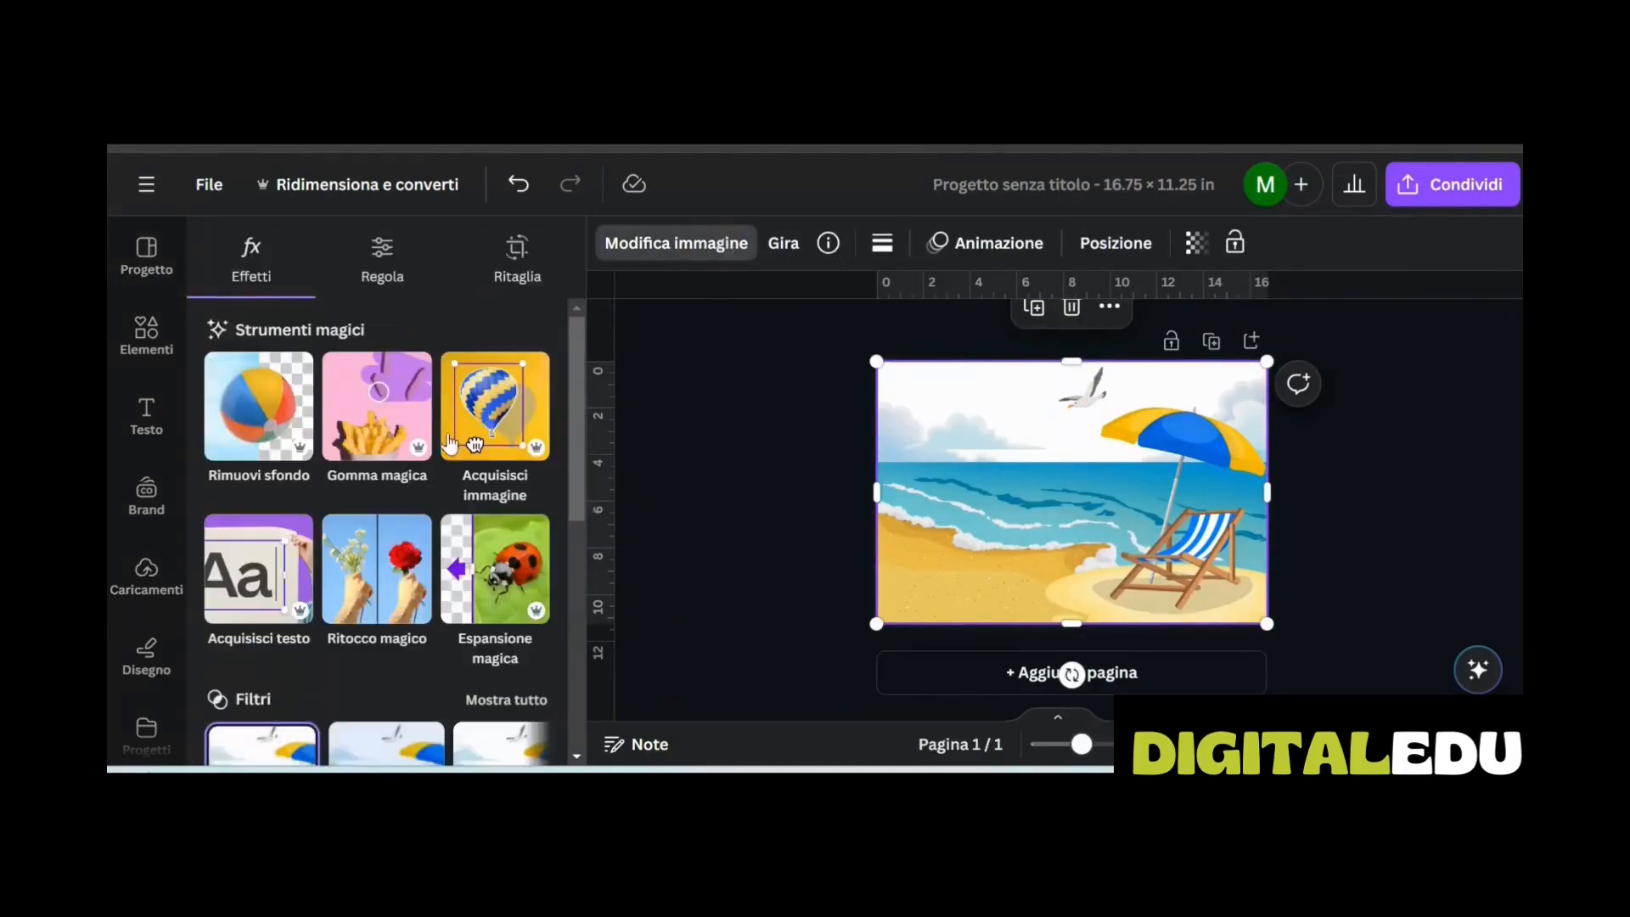
pyautogui.click(475, 445)
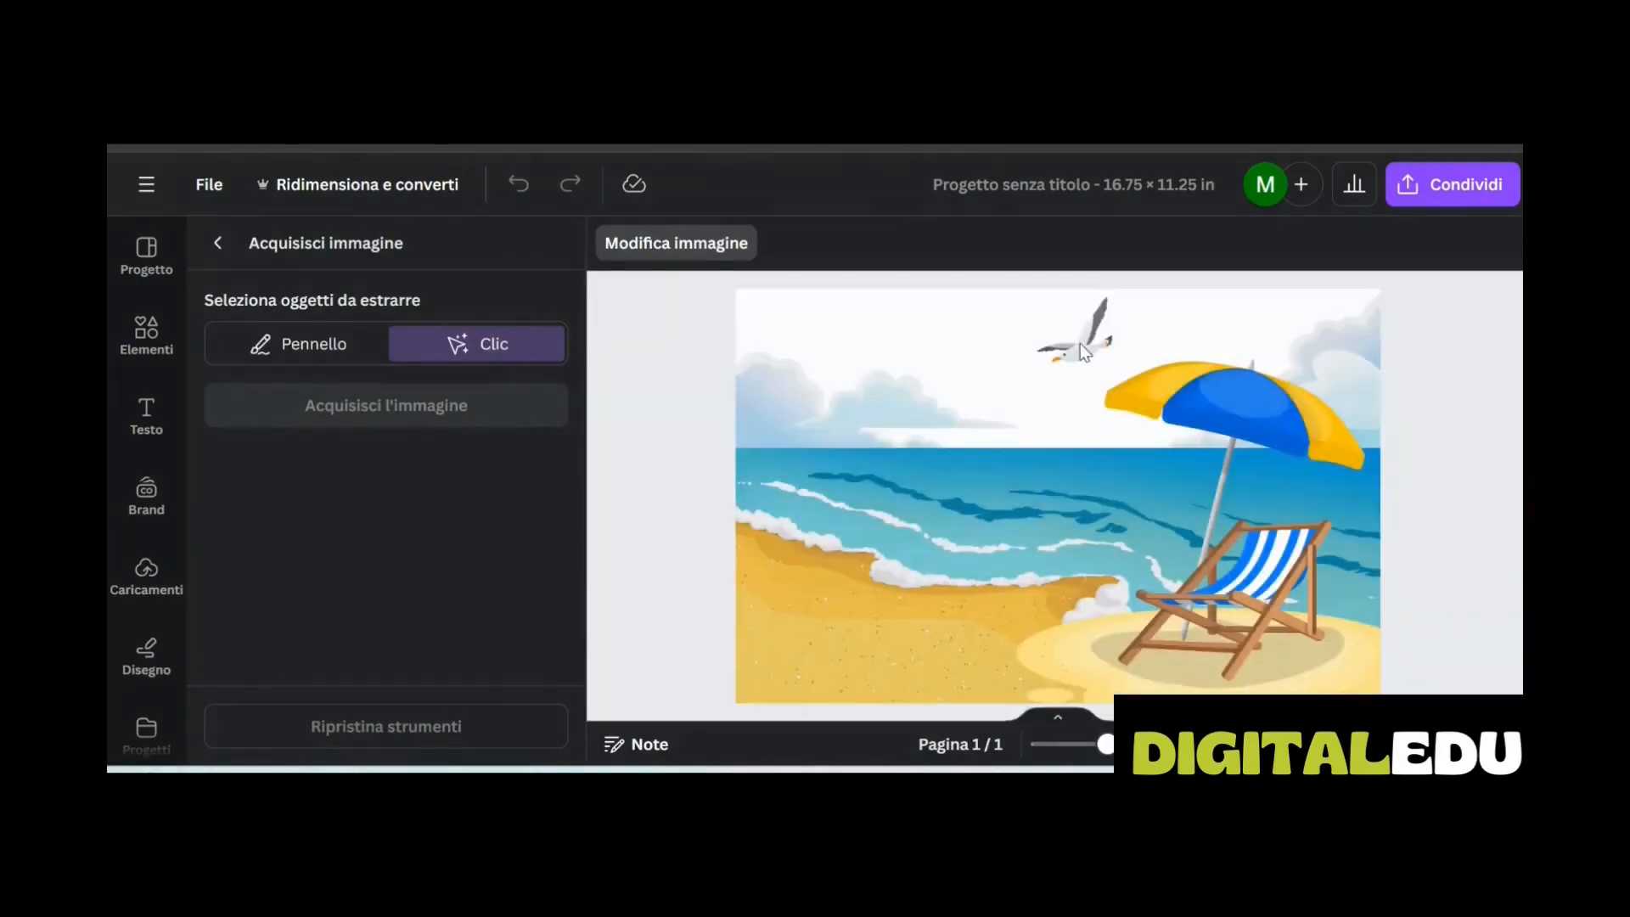
pyautogui.click(1087, 341)
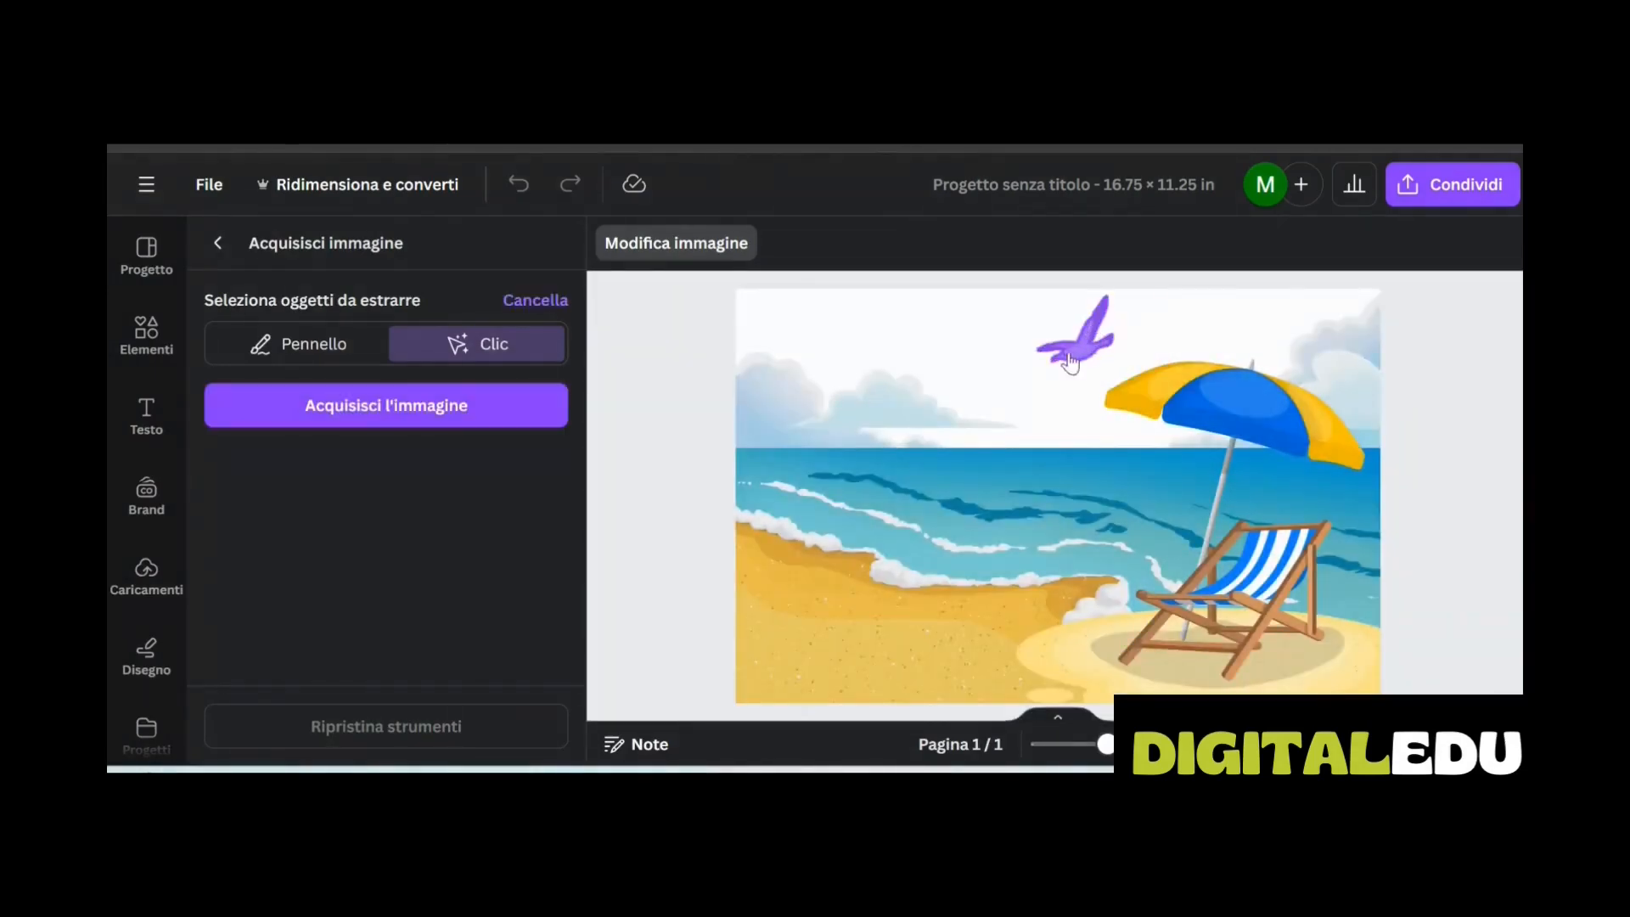
pyautogui.click(432, 415)
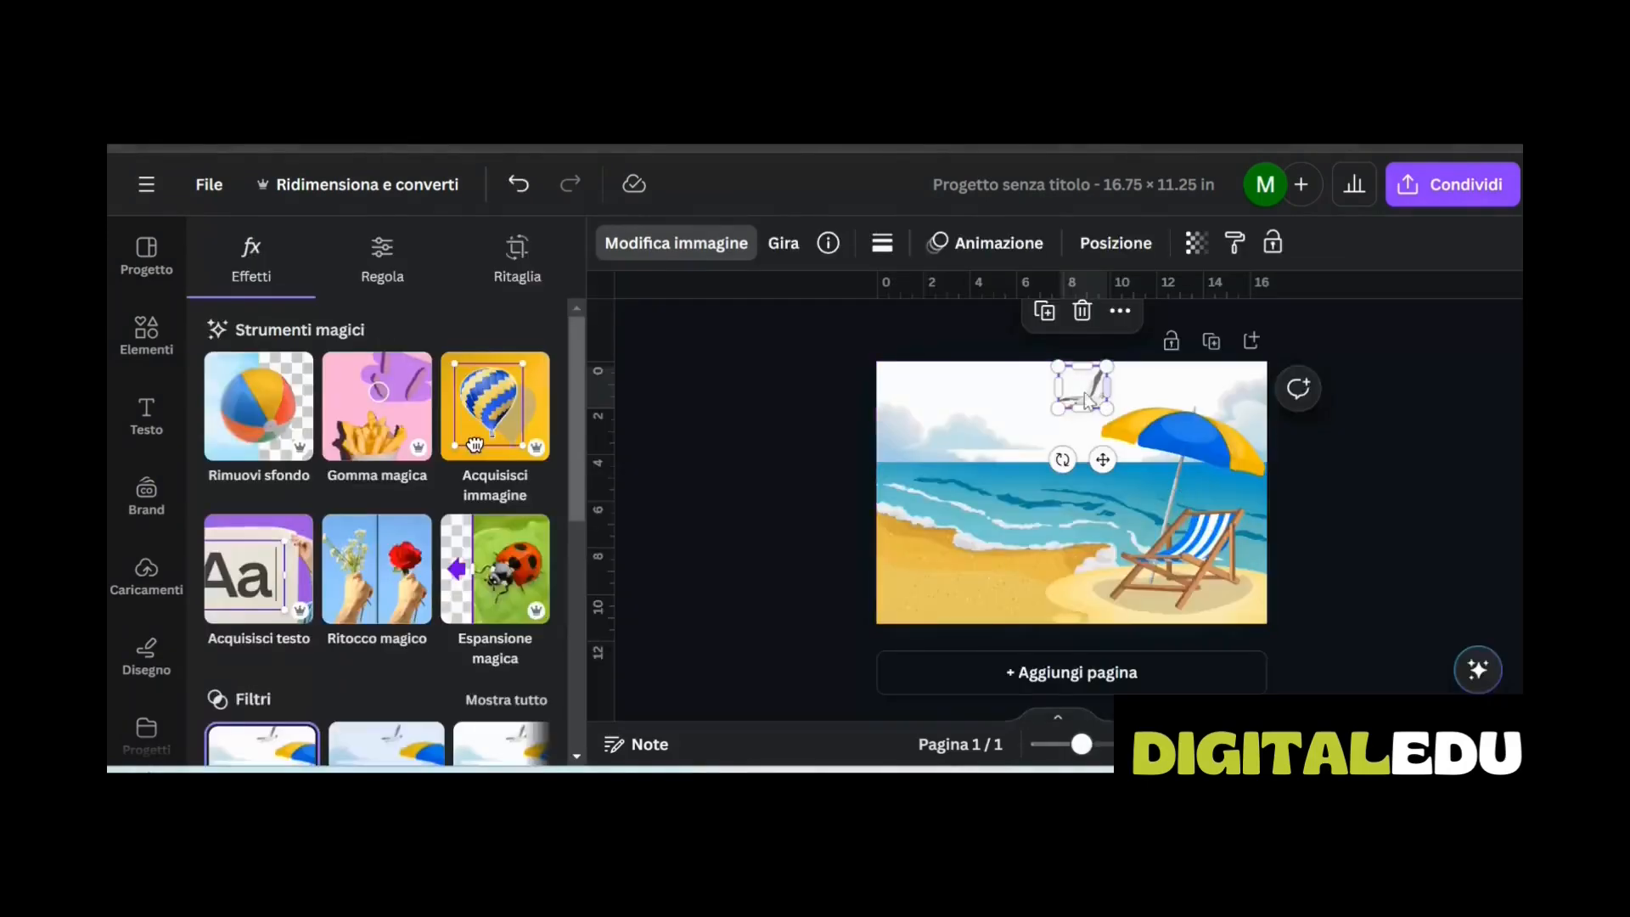
# Shrink the seagull, shift it onto the right half above the umbrella, and add a vertical guide down the centre of the page
pyautogui.moveTo(1074, 399); pyautogui.dragTo(1097, 395)
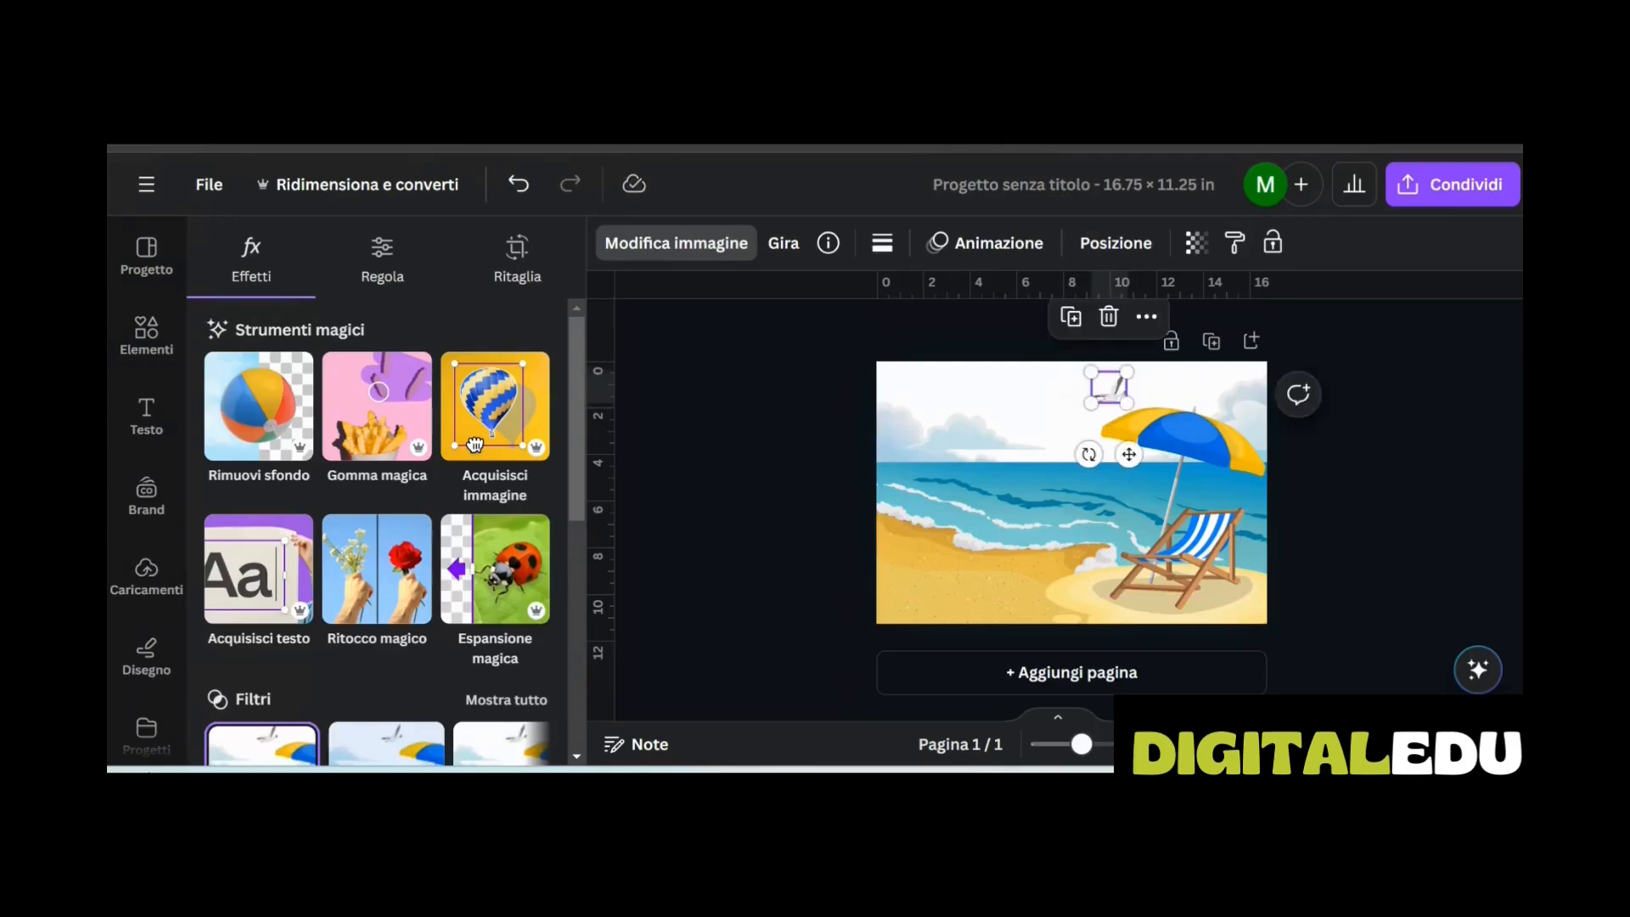
pyautogui.moveTo(599, 365); pyautogui.dragTo(1069, 359)
pyautogui.click(1368, 512)
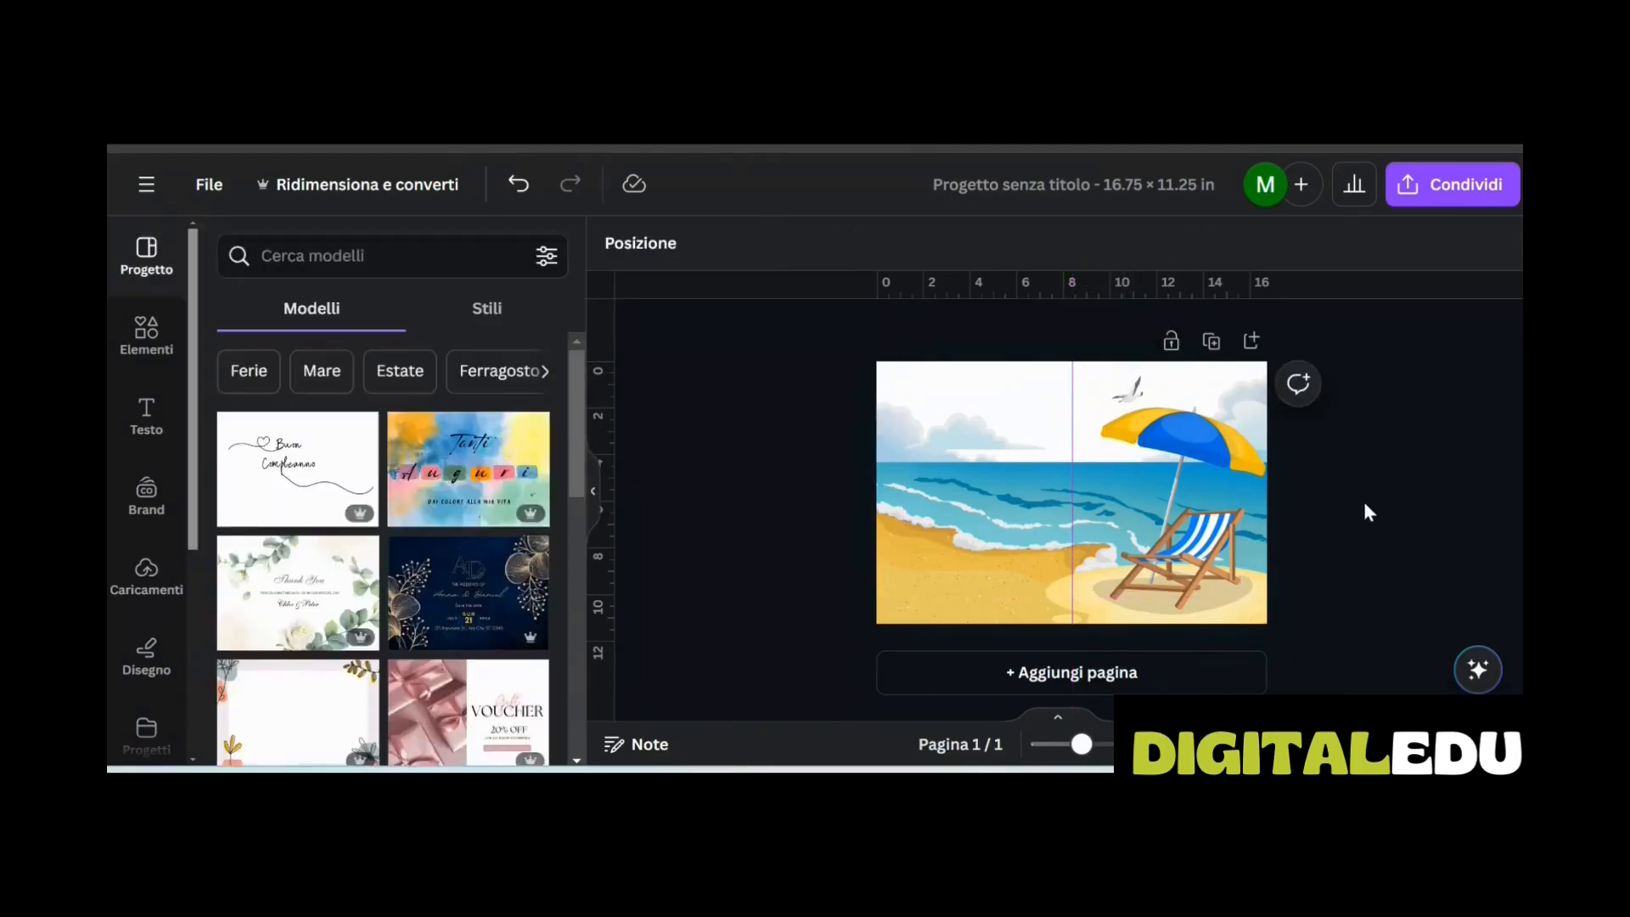
# Download the edited beach illustration as a PNG file at size 1
pyautogui.click(1405, 204)
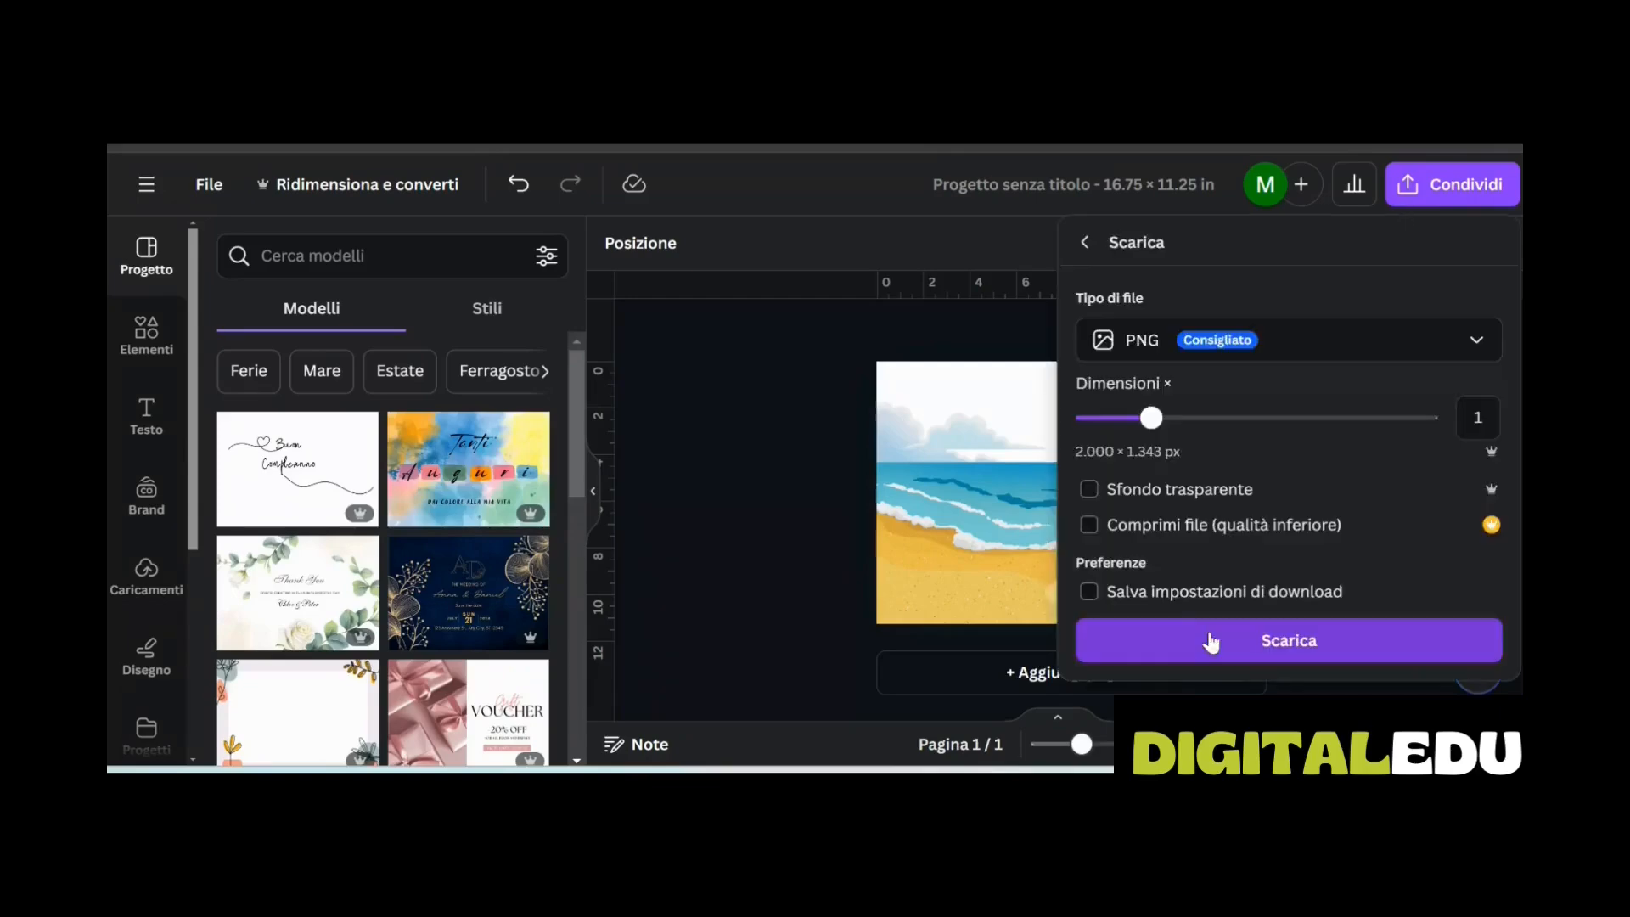
pyautogui.click(1211, 641)
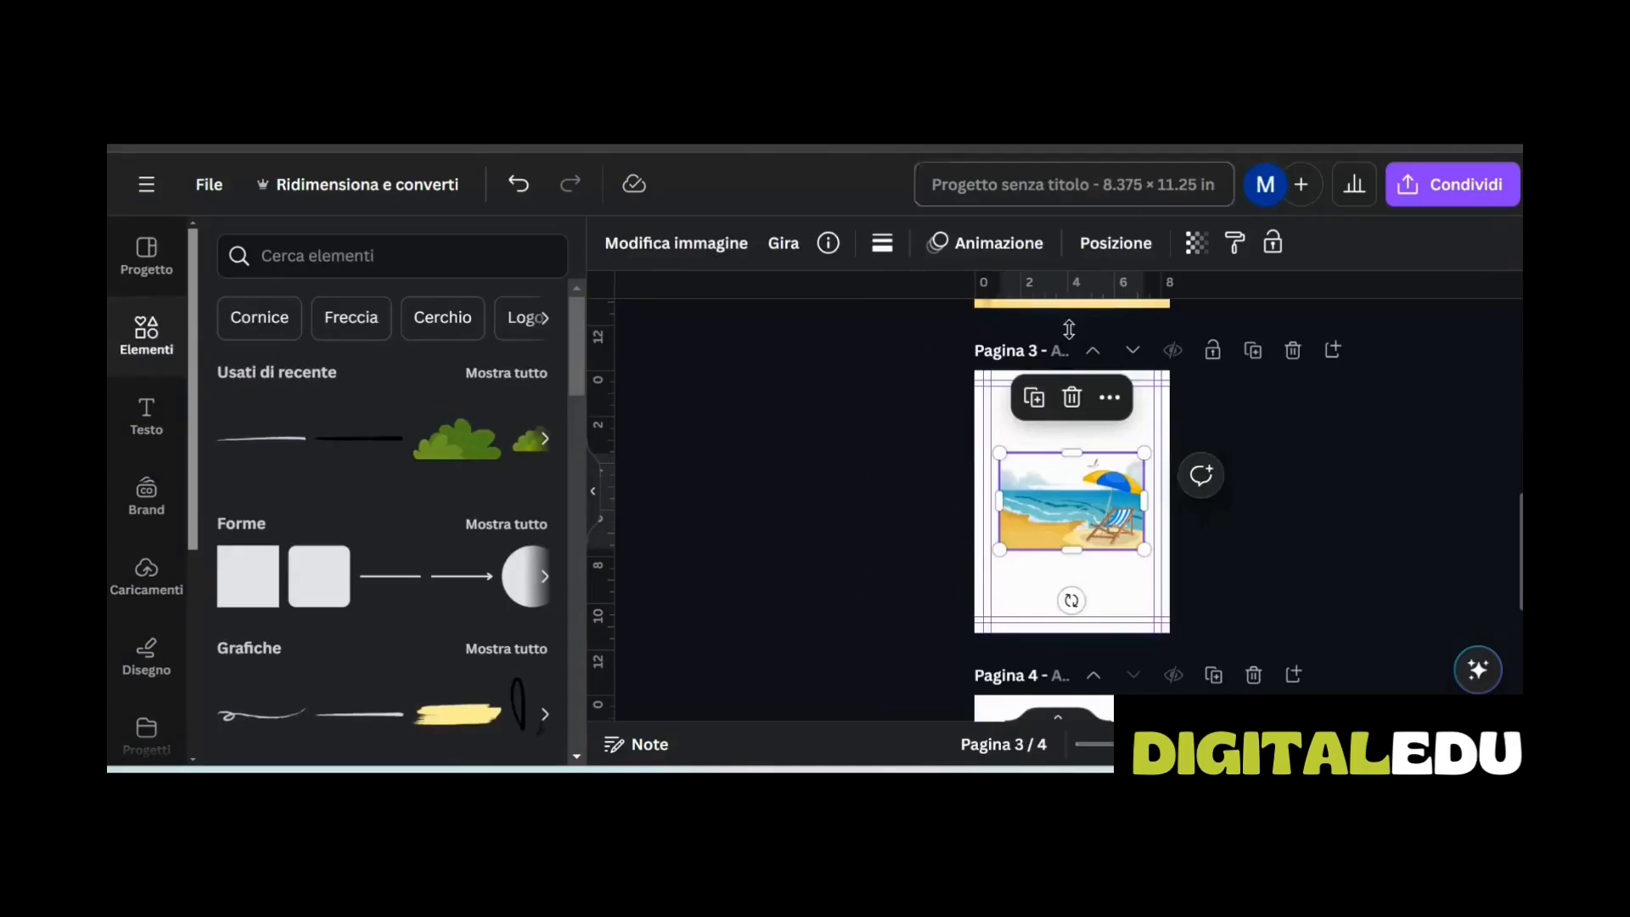
# Spread the revised beach image over pages 3 and 4 at full height, with the left half on page 3 and the cropped right half on page 4
pyautogui.moveTo(1019, 474); pyautogui.dragTo(1019, 416)
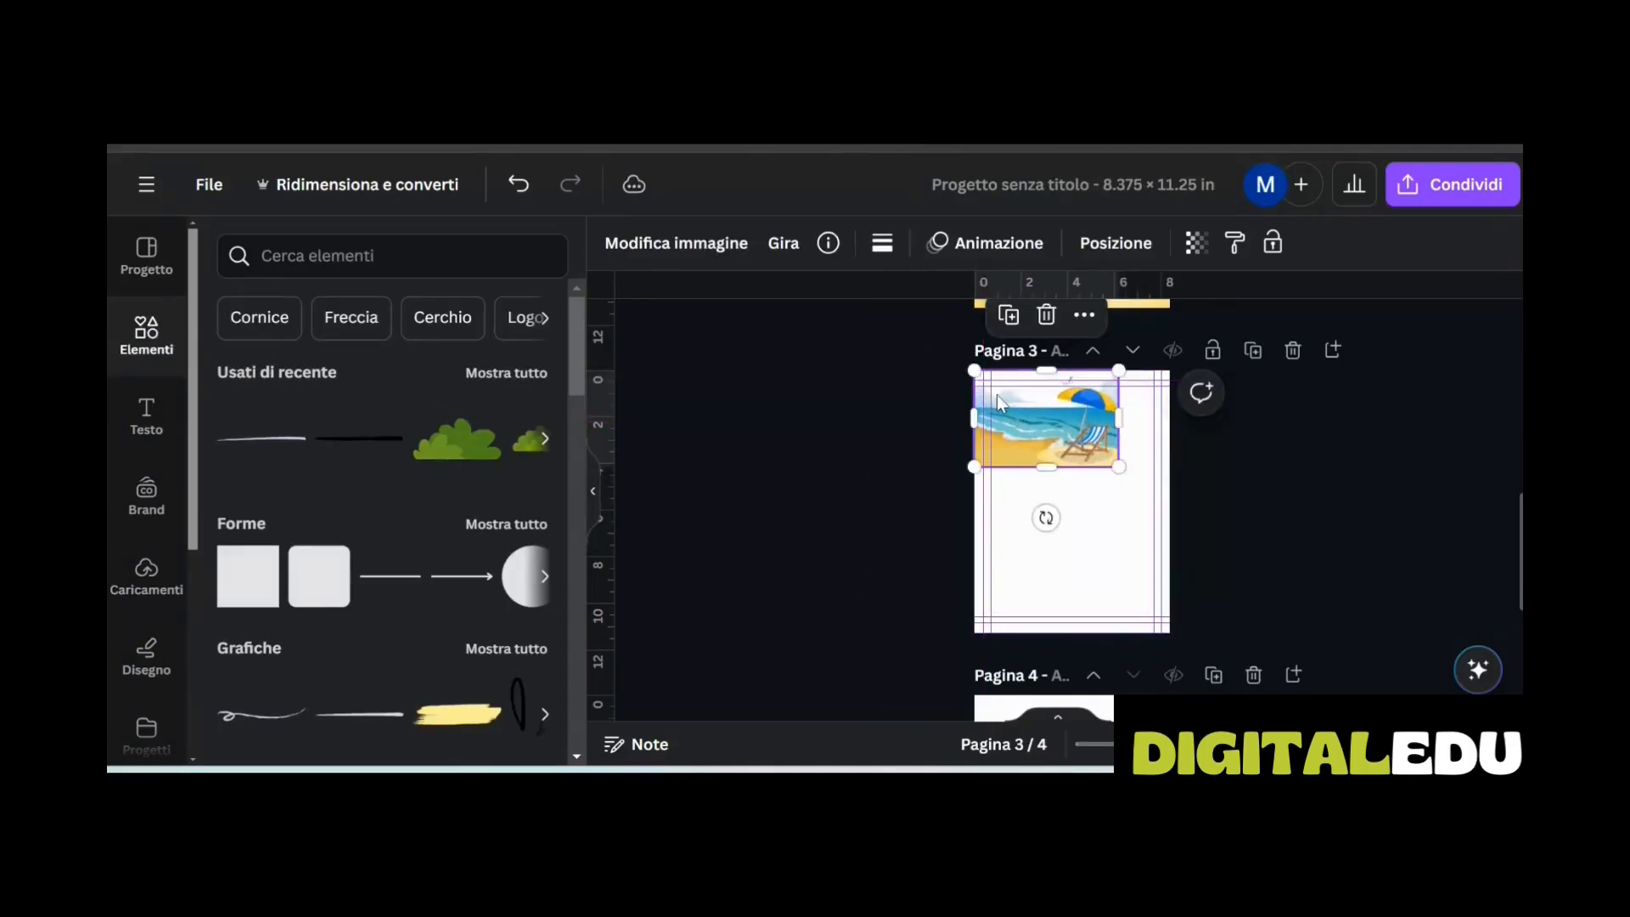
pyautogui.moveTo(1115, 465); pyautogui.dragTo(1363, 629)
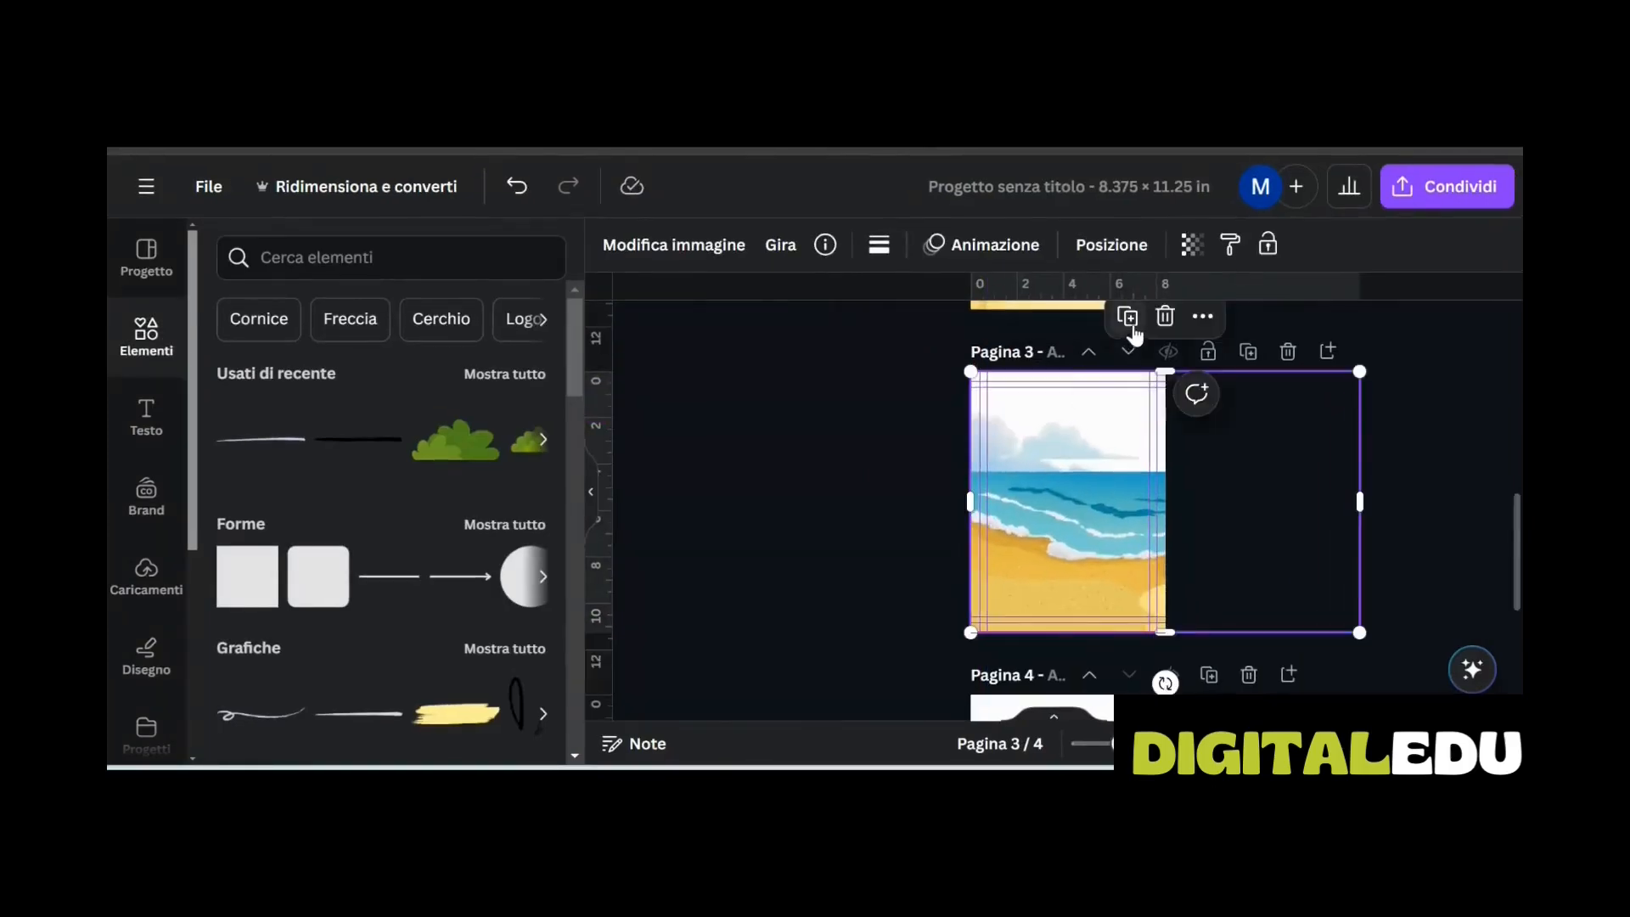
pyautogui.scroll(-2, 1058, 374)
pyautogui.moveTo(1058, 374); pyautogui.dragTo(1055, 575)
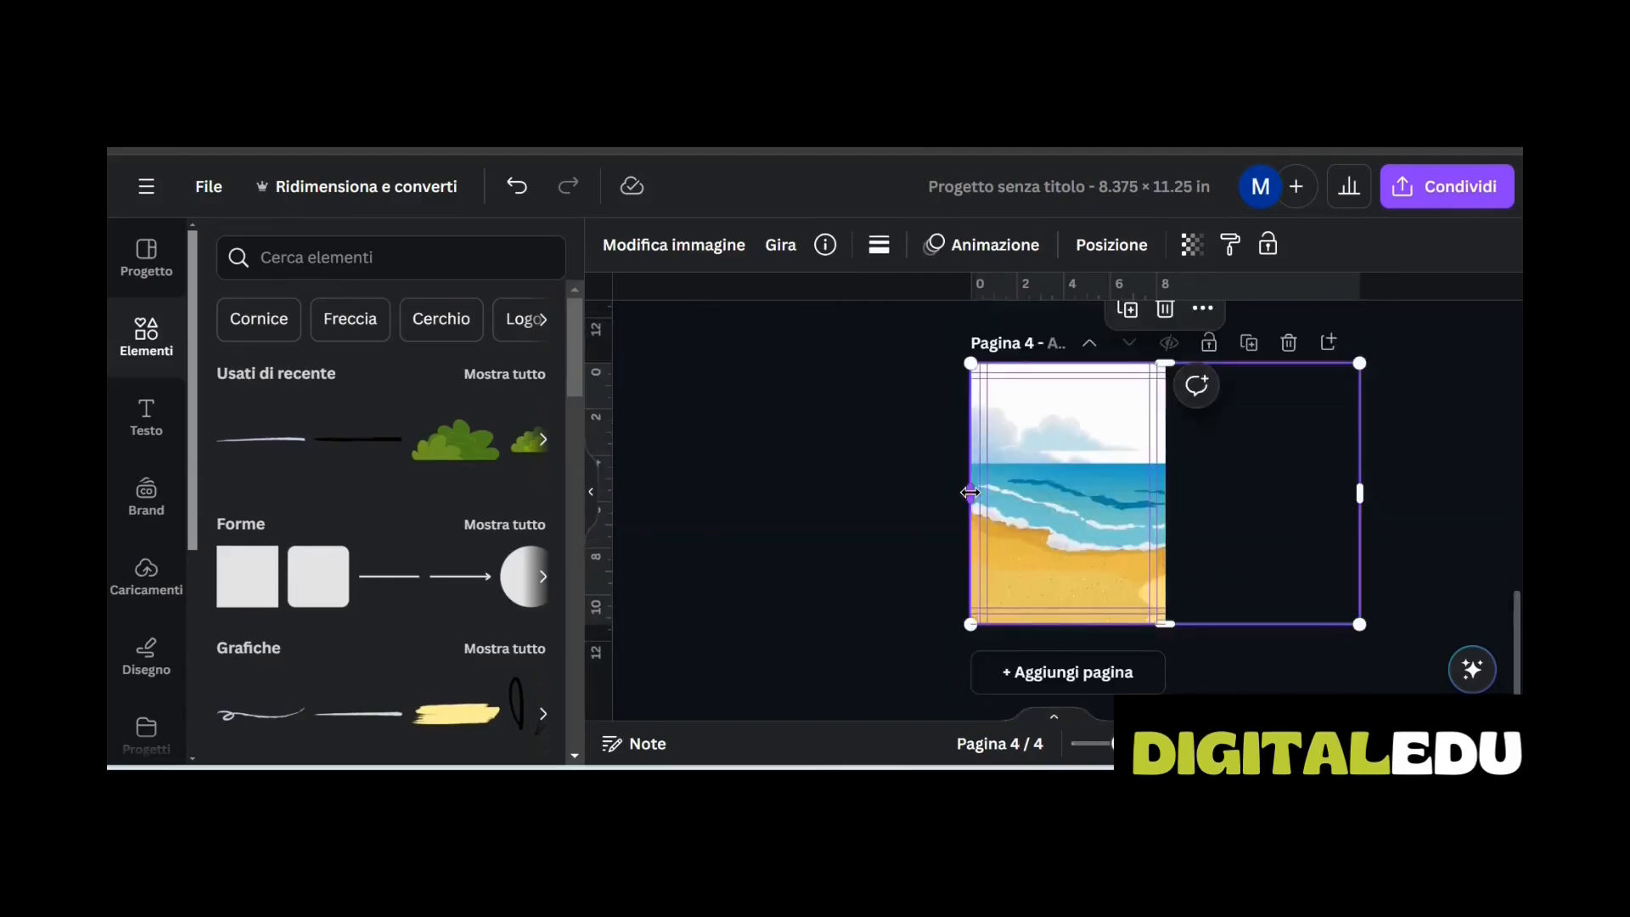
pyautogui.moveTo(974, 493); pyautogui.dragTo(1168, 490)
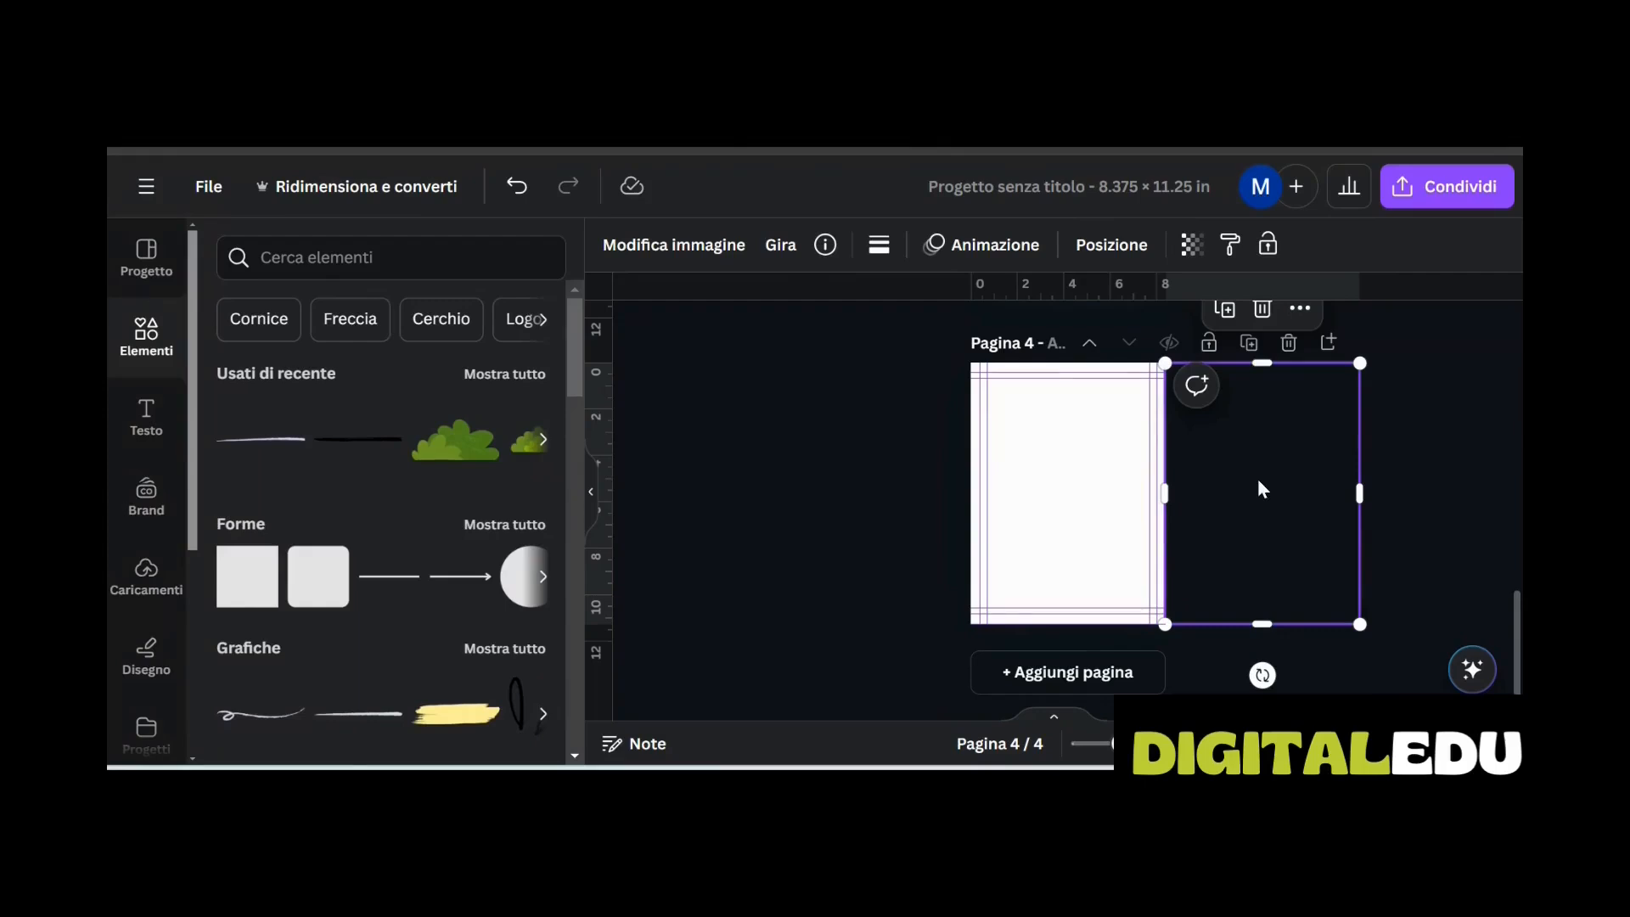
pyautogui.moveTo(1242, 455); pyautogui.dragTo(1048, 451)
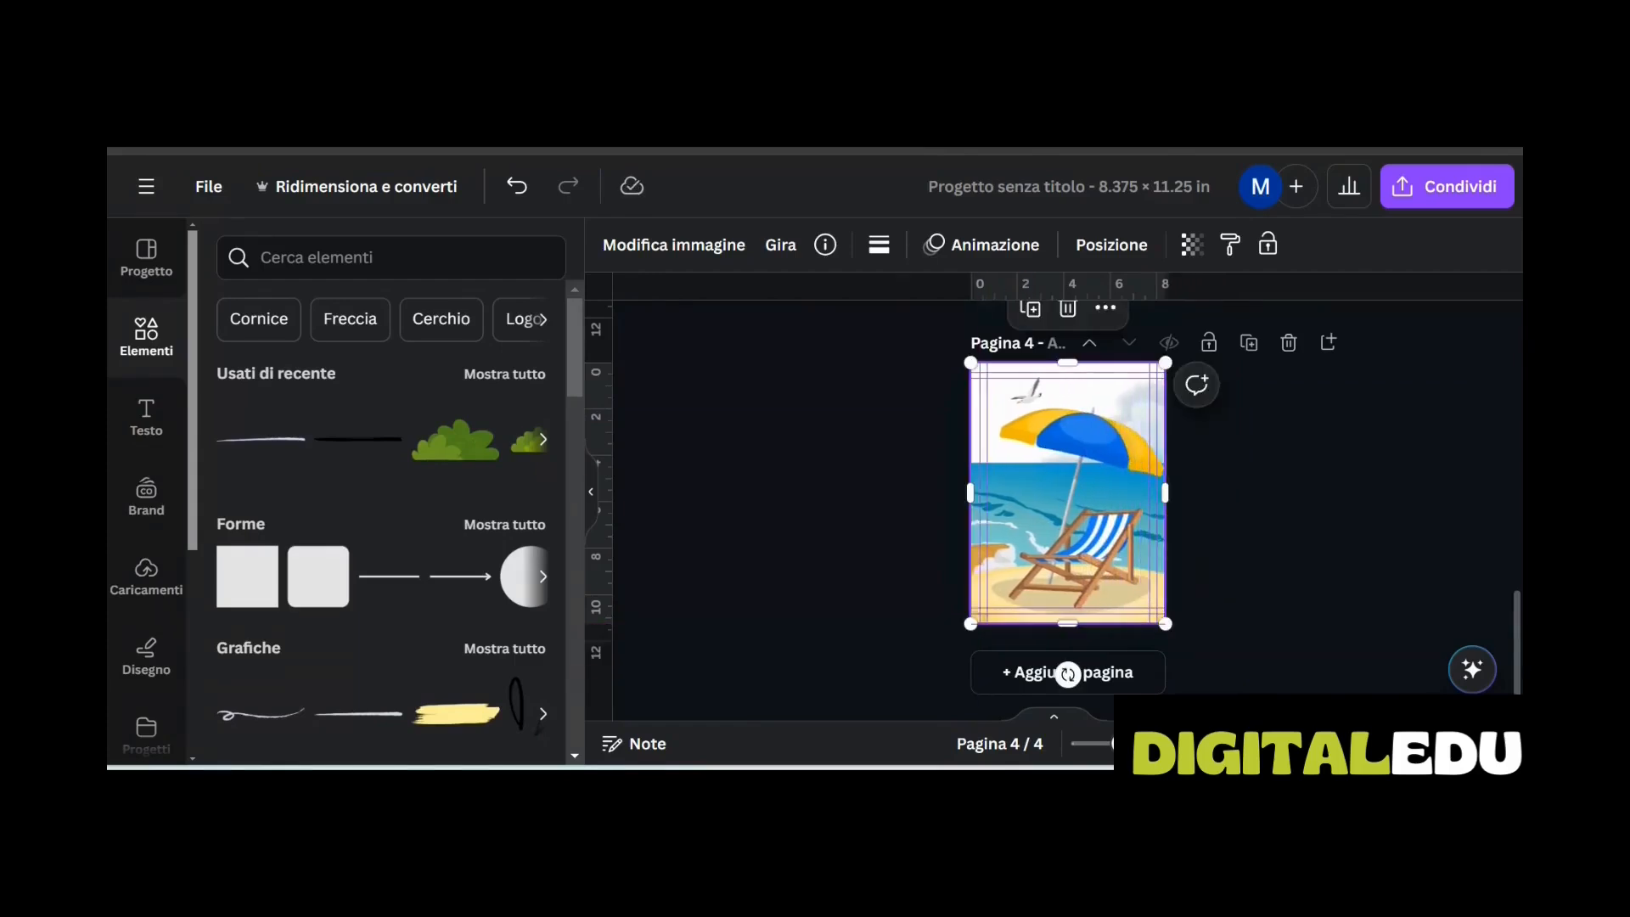
# Check the revised page pair in the grid overview and view the full illustration in the 16.75 × 11.25 in project
pyautogui.click(1409, 744)
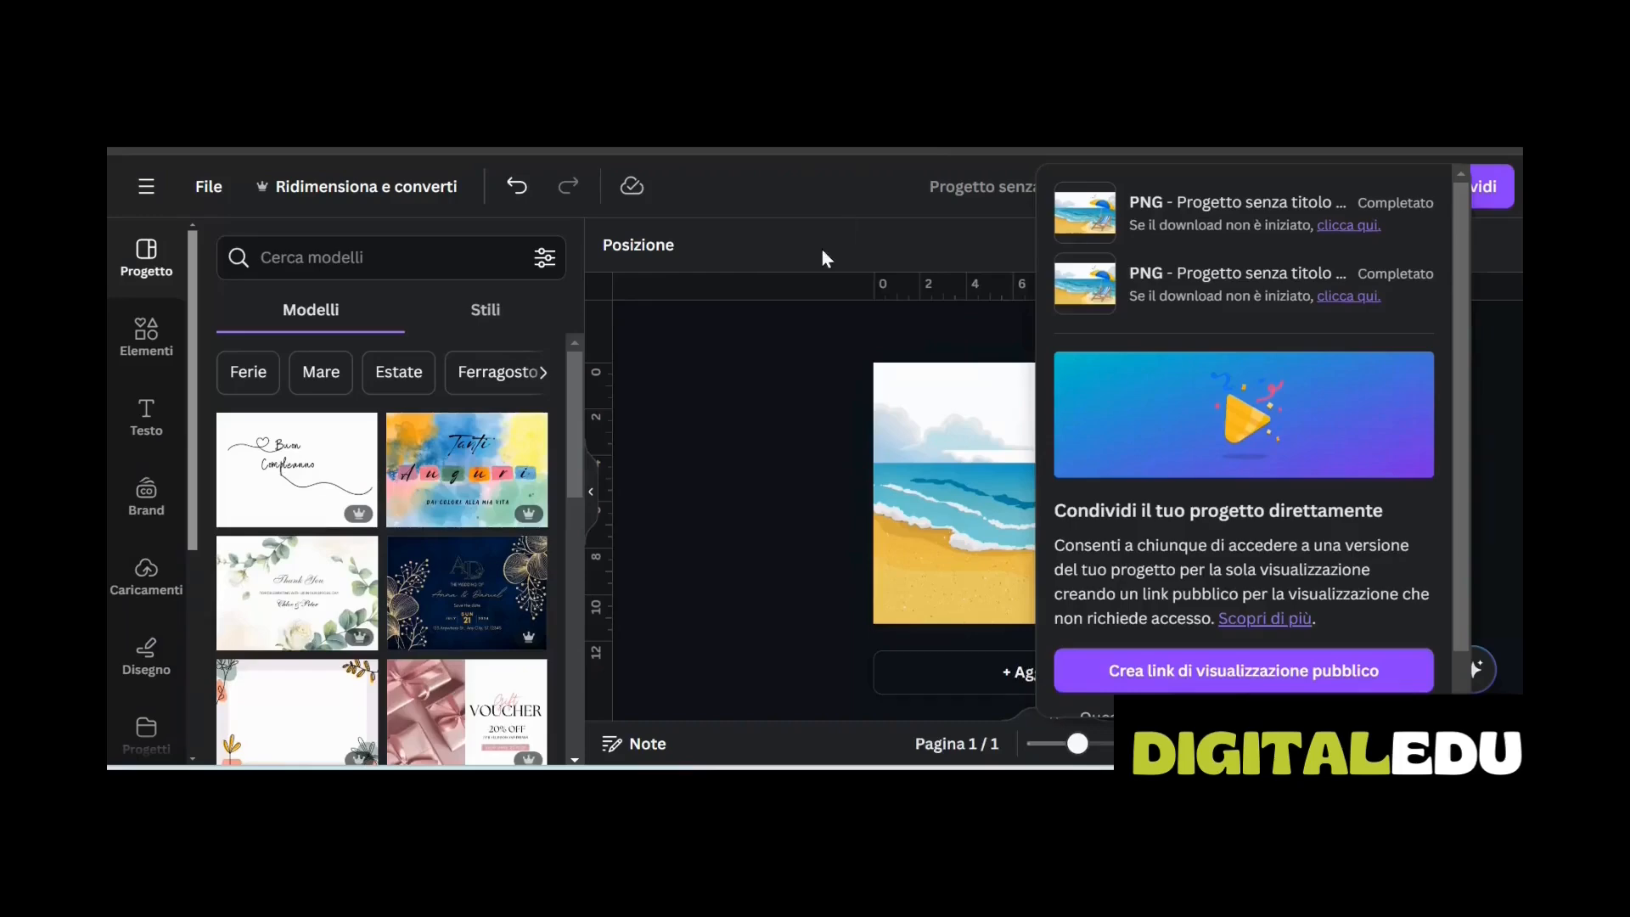
pyautogui.click(822, 360)
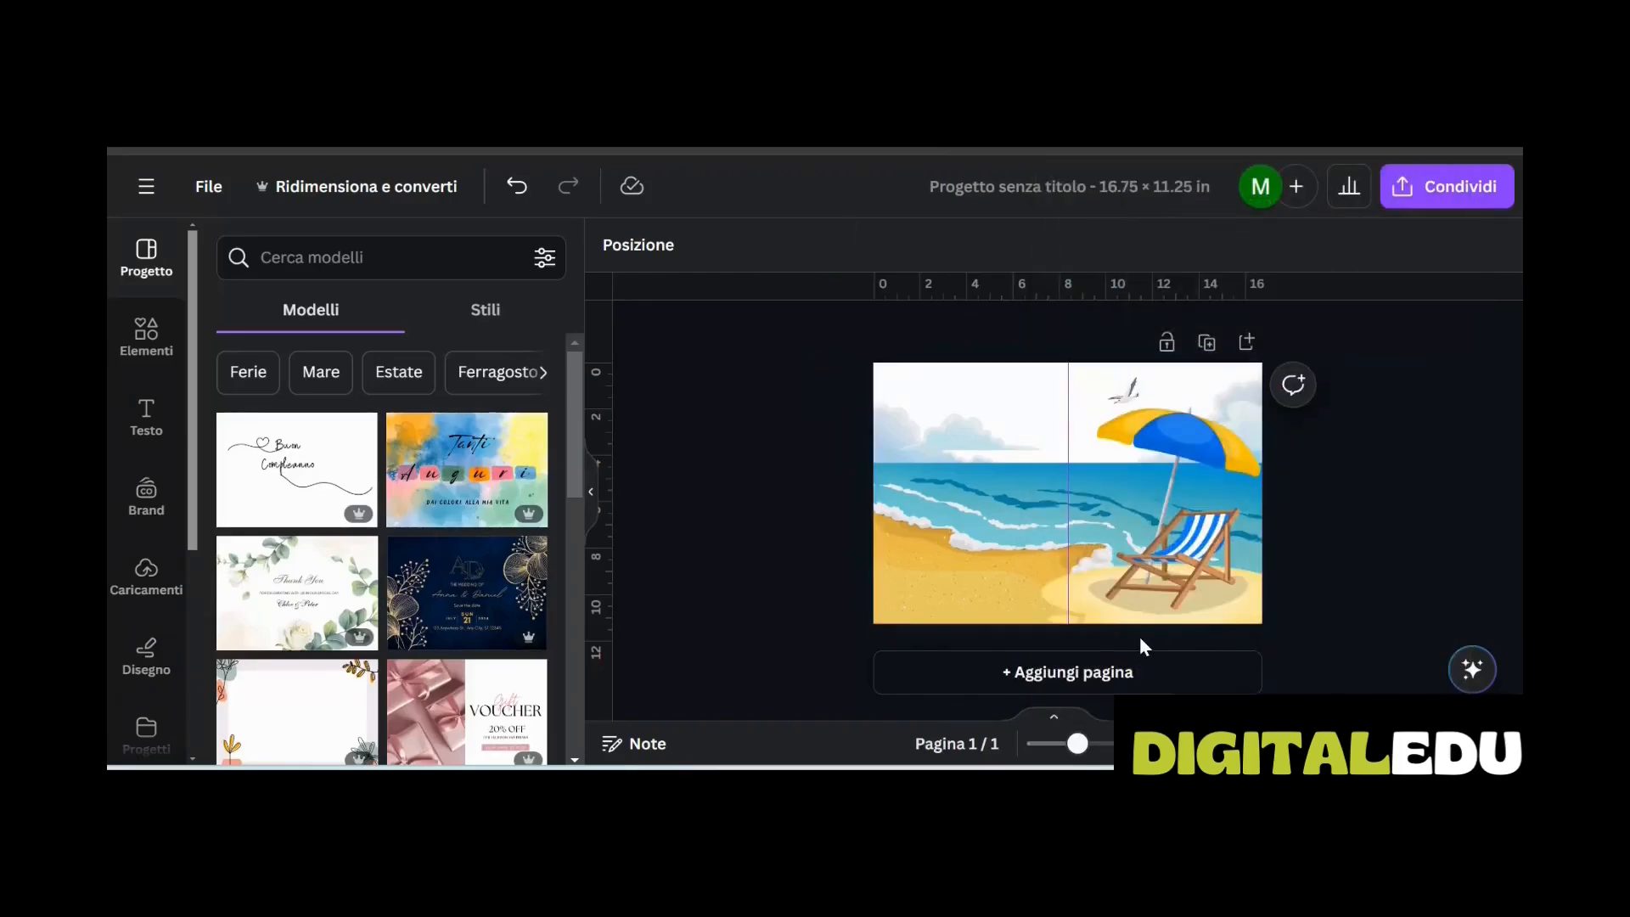